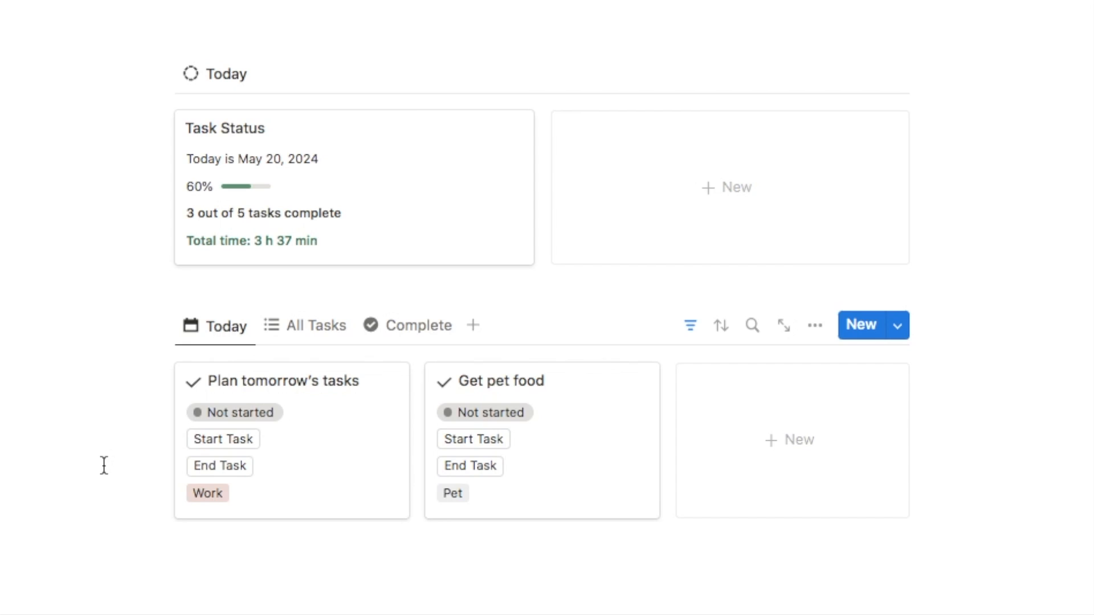
# Start and end the "Plan tomorrow's tasks" task, and switch the task list to the completed tasks
pyautogui.click(225, 446)
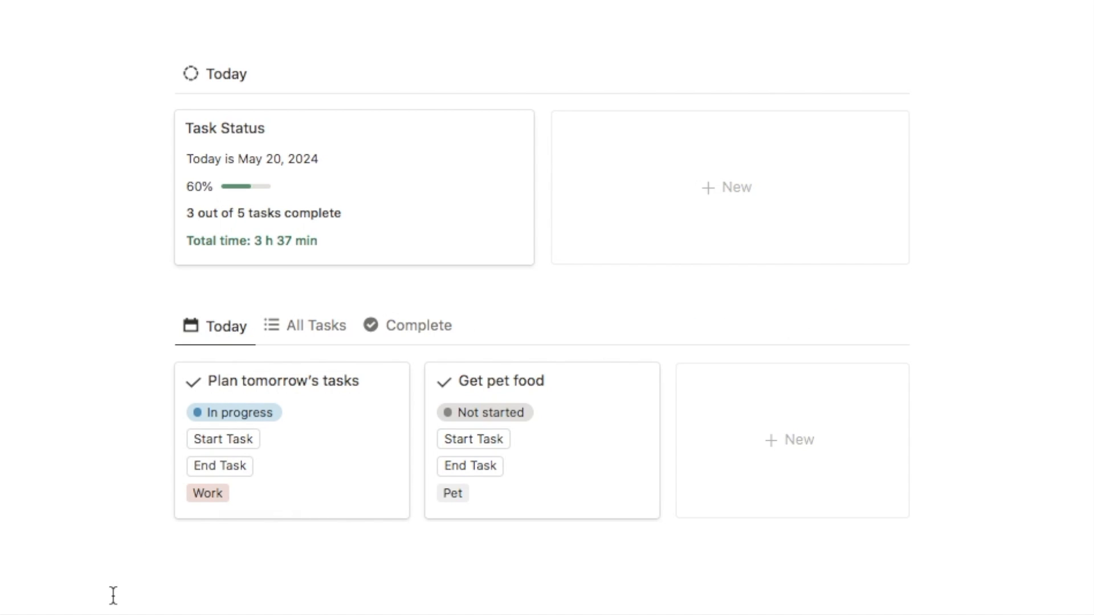
pyautogui.click(224, 468)
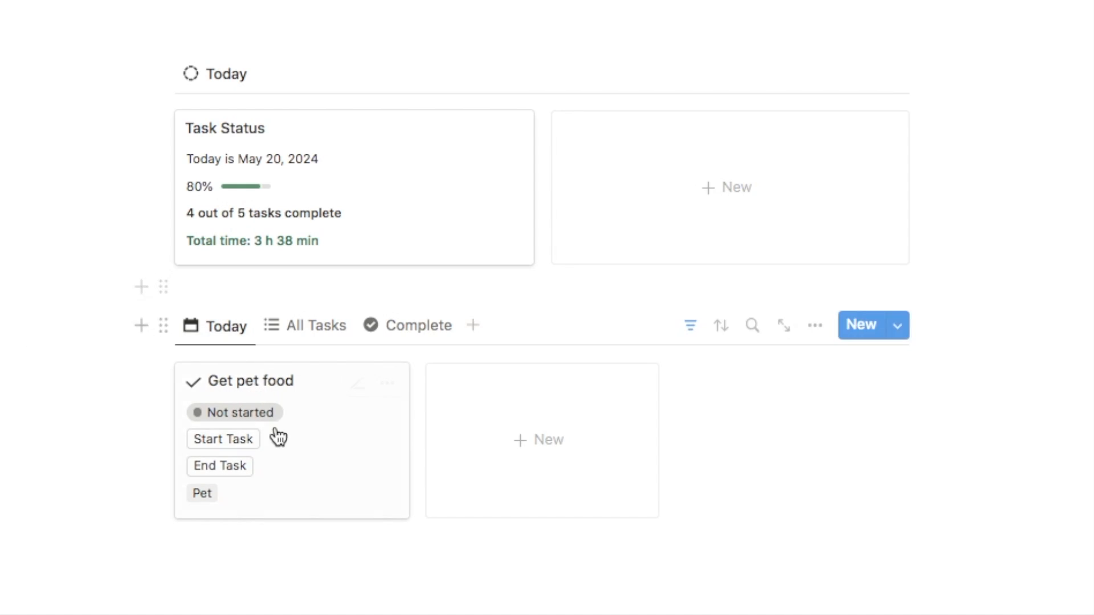
pyautogui.click(405, 332)
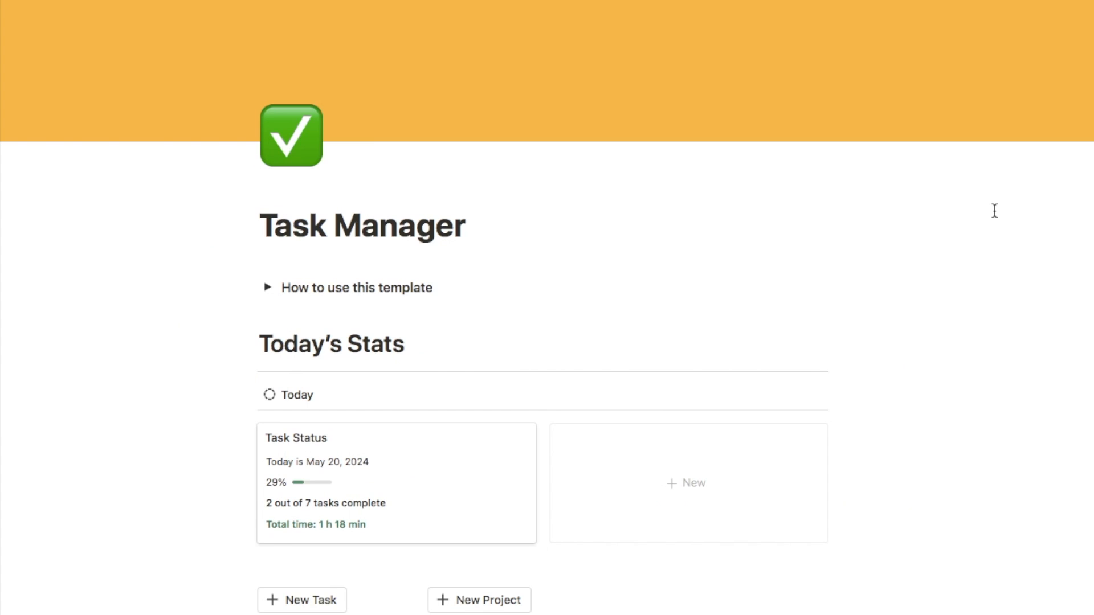
# Look through the Task Manager template, examining its Today's Stats, To-do and Projects sections
pyautogui.scroll(-3, 995, 211)
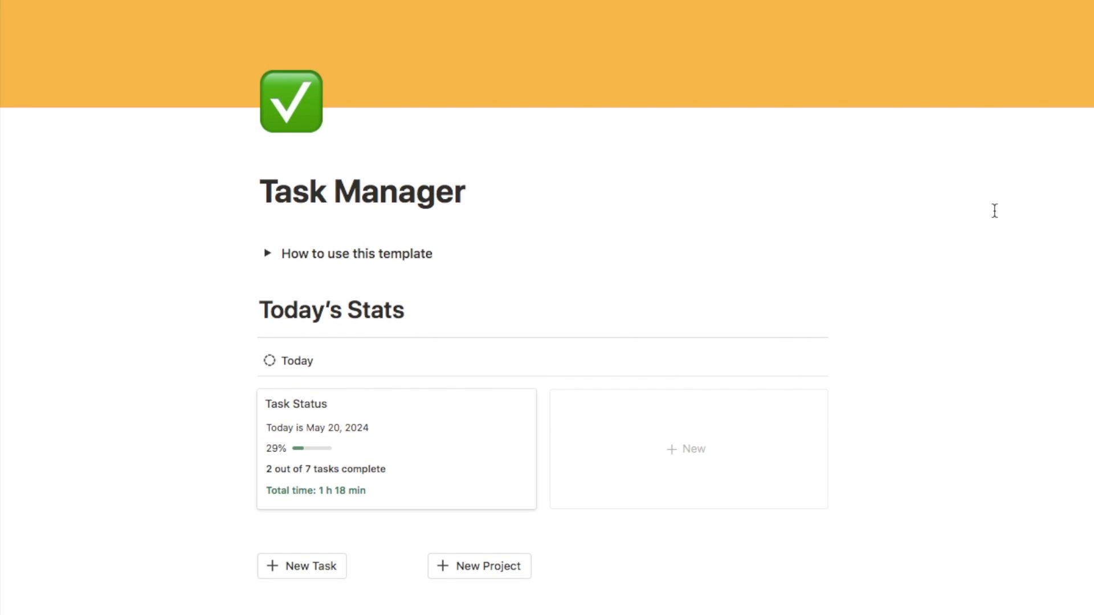
pyautogui.scroll(-1, 994, 211)
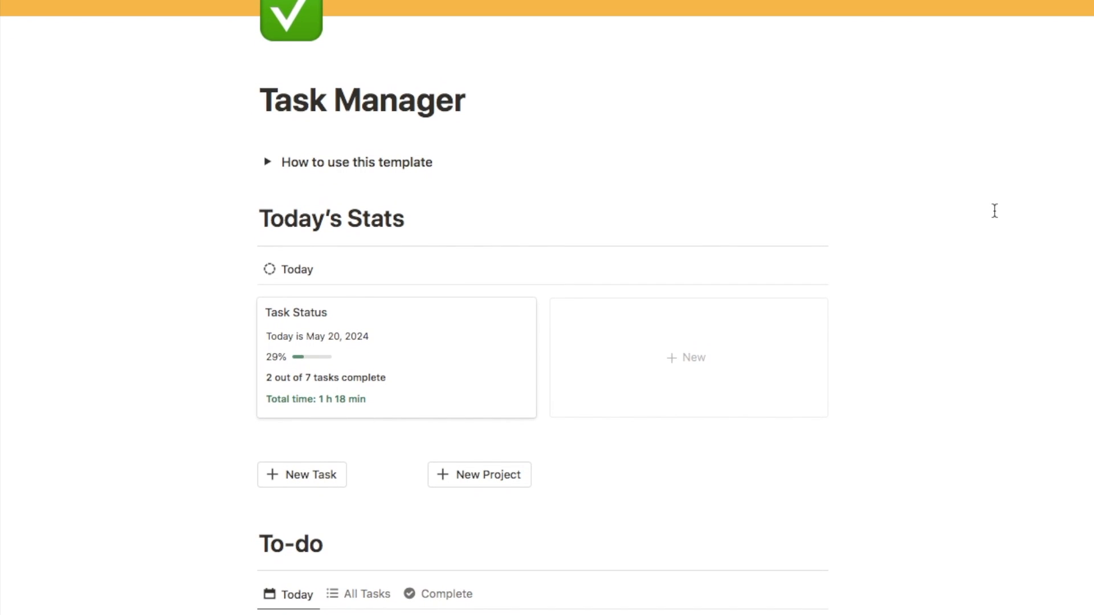
pyautogui.scroll(-4, 995, 211)
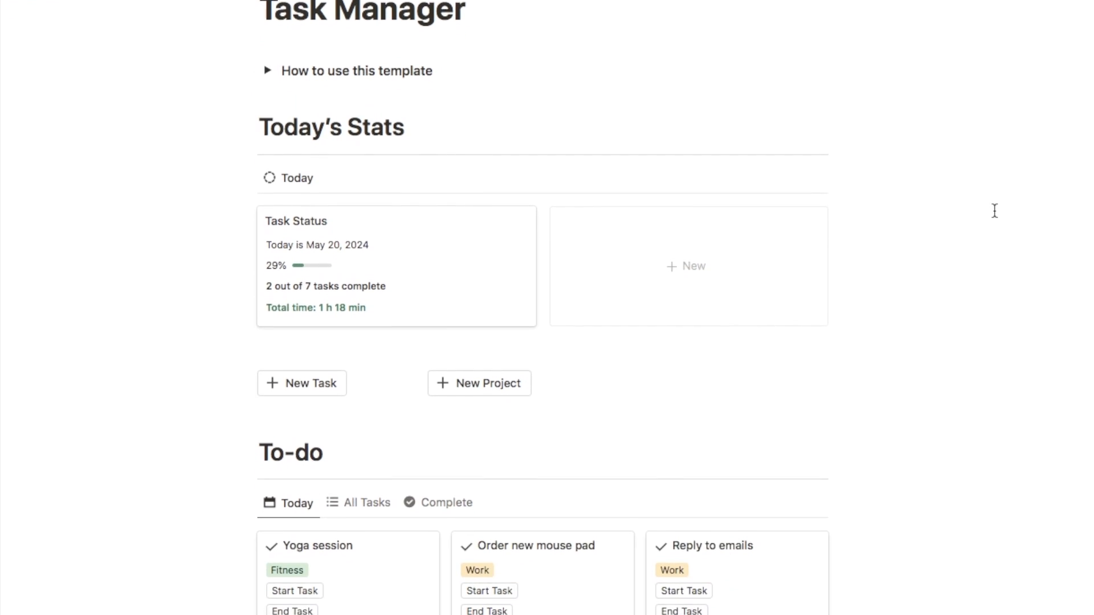
pyautogui.scroll(-2, 995, 211)
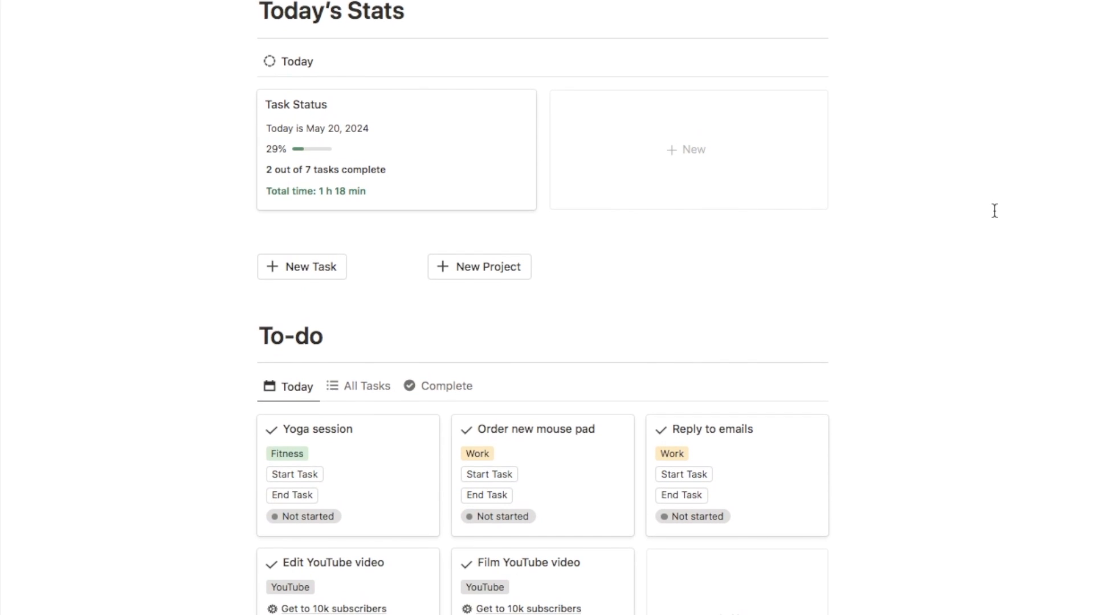
pyautogui.scroll(-4, 995, 211)
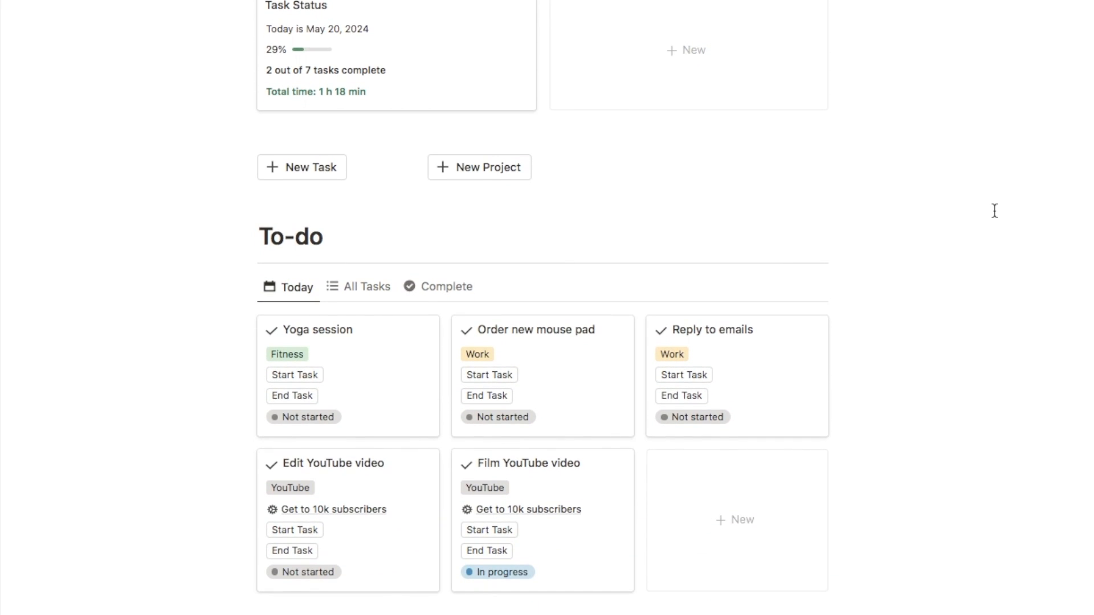
pyautogui.scroll(-2, 994, 211)
pyautogui.scroll(-5, 994, 211)
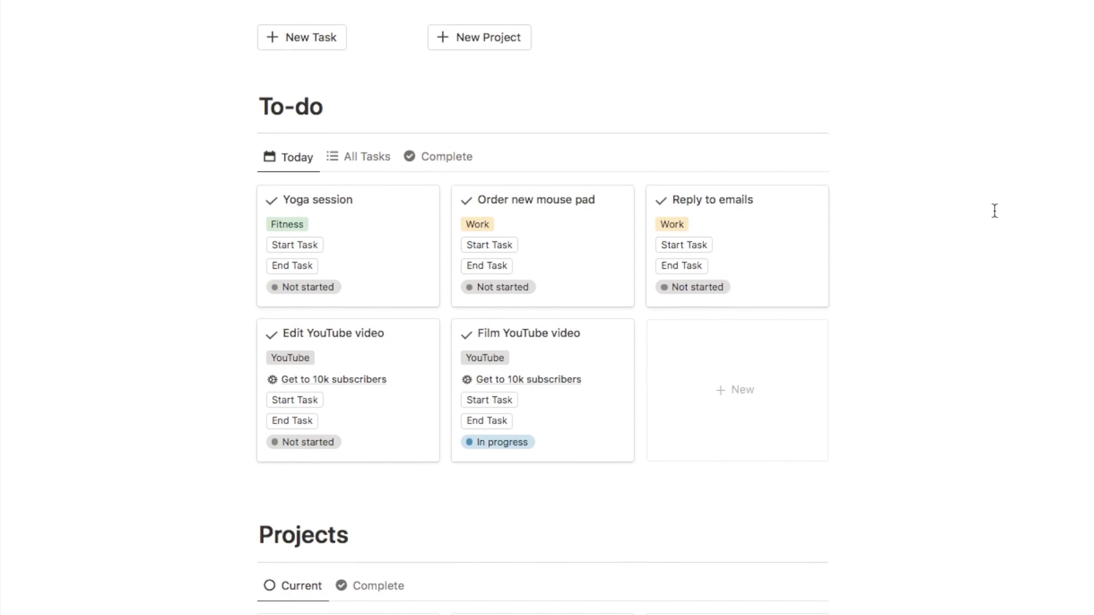
pyautogui.scroll(-2, 994, 211)
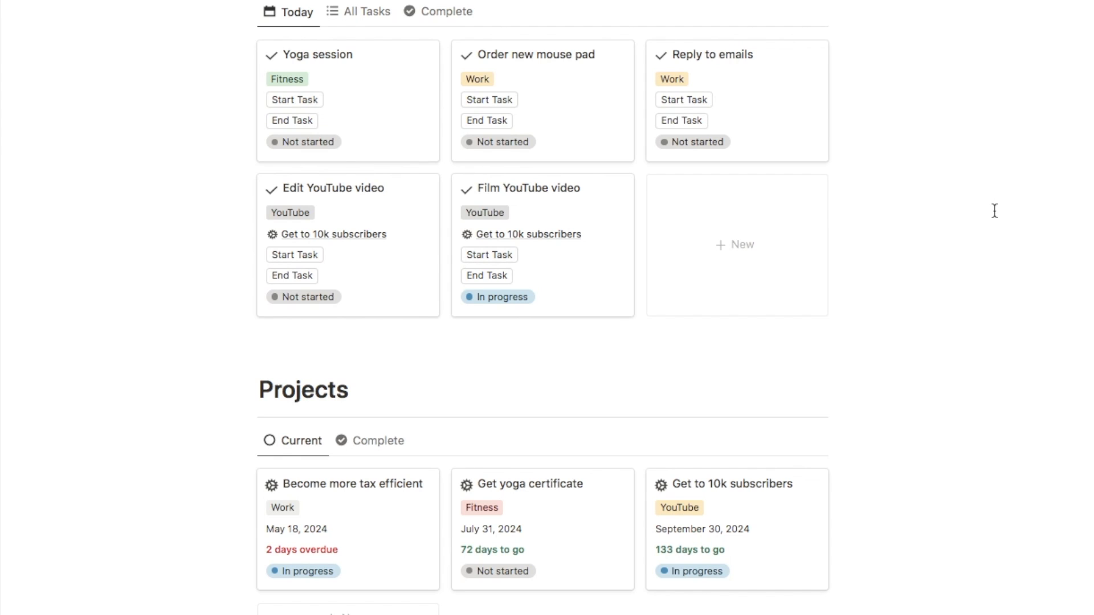
pyautogui.scroll(10, 450, 406)
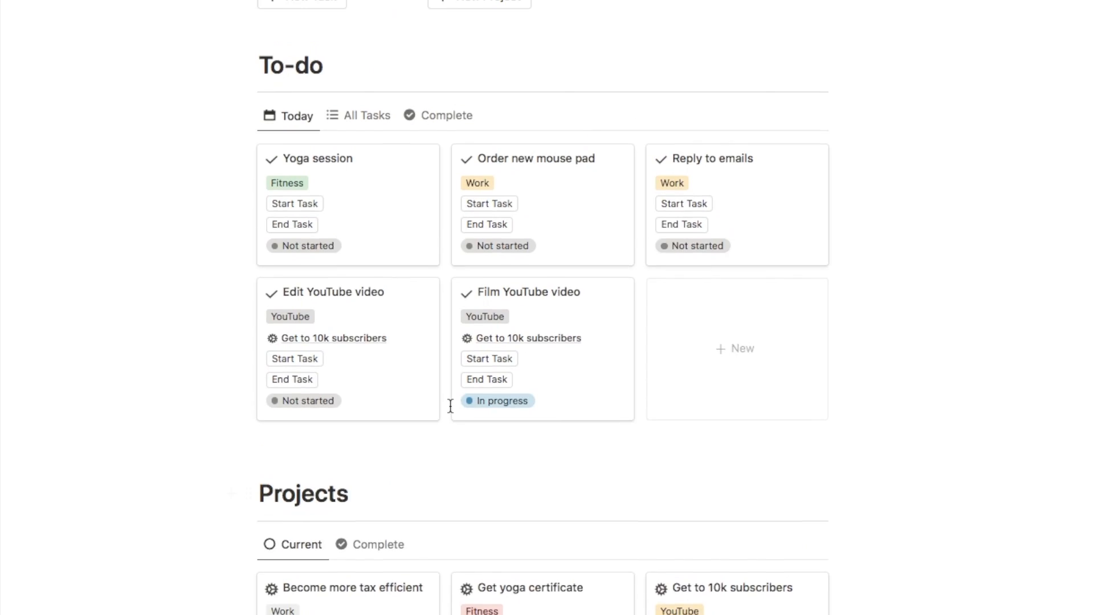
pyautogui.scroll(13, 676, 163)
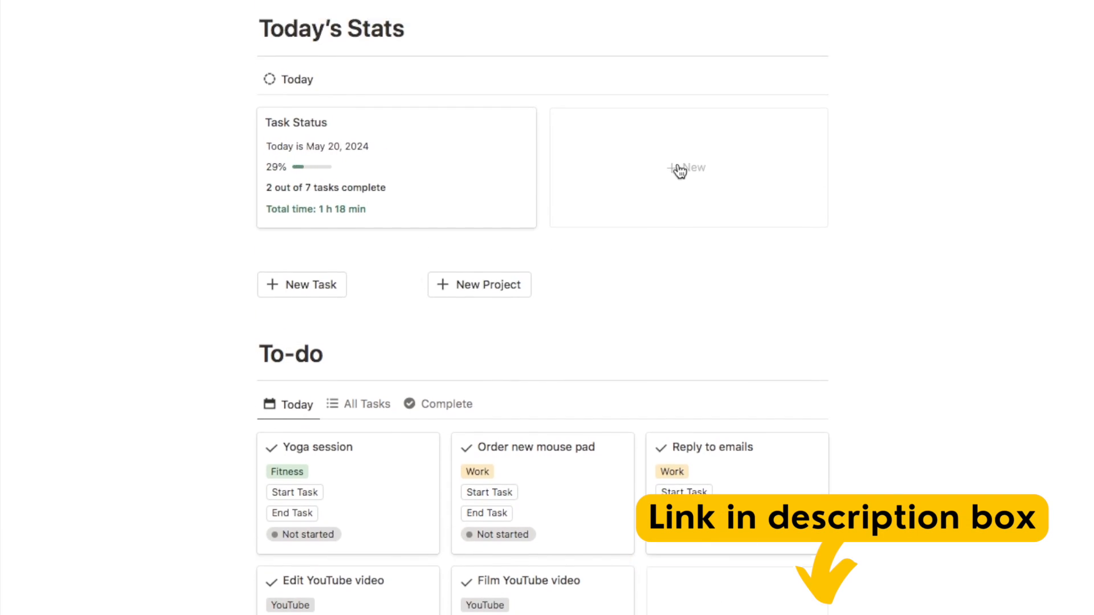
pyautogui.scroll(3, 885, 176)
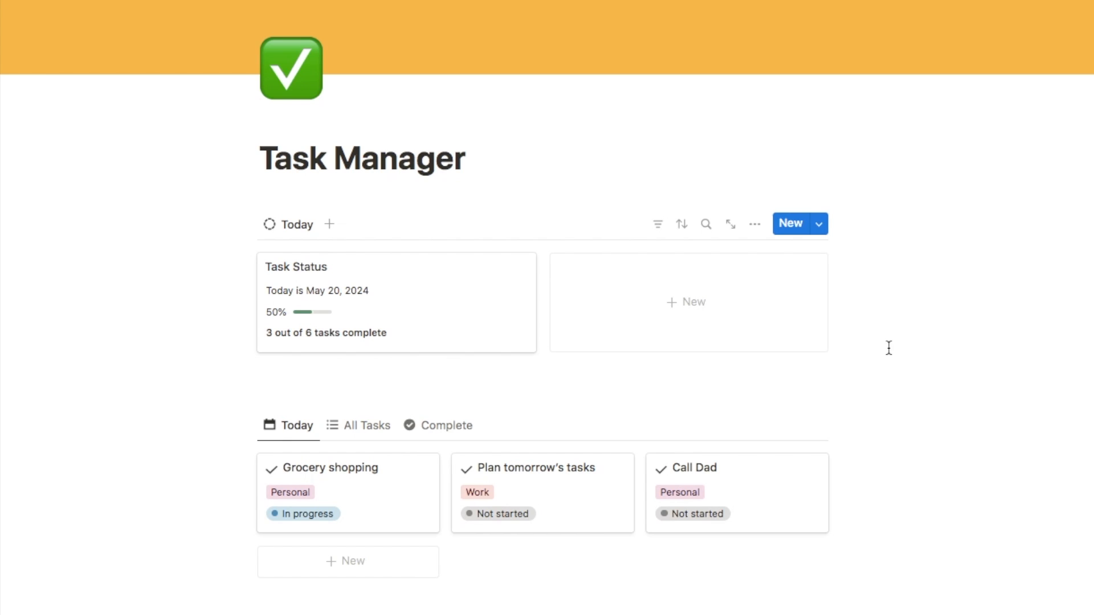
# Add a new table view to the Tasks database beside the Today, All Tasks and Complete views
pyautogui.scroll(-2, 889, 348)
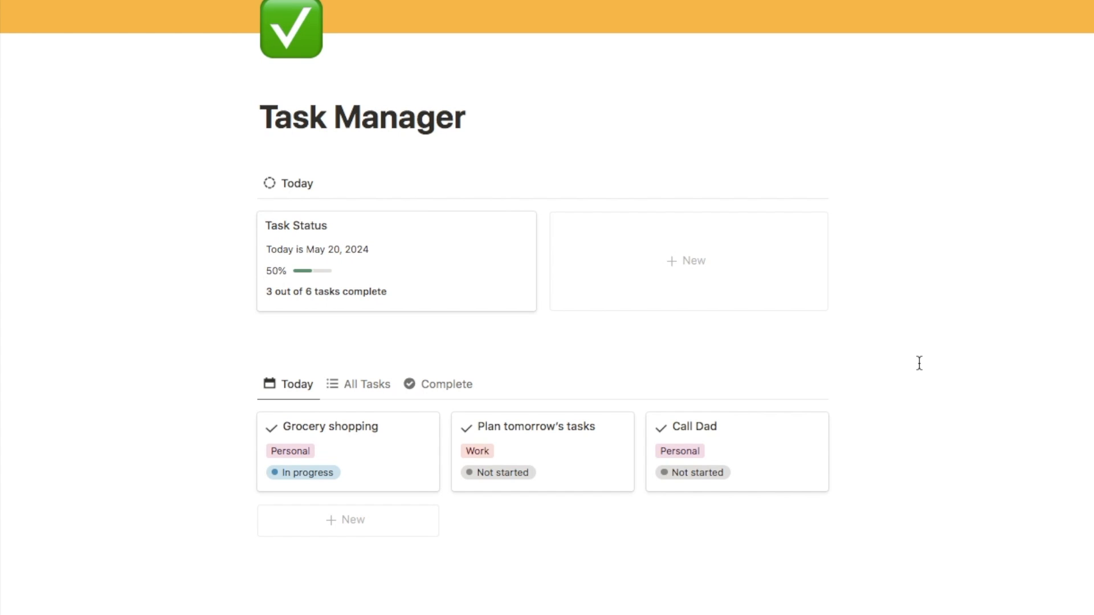
pyautogui.scroll(-3, 919, 363)
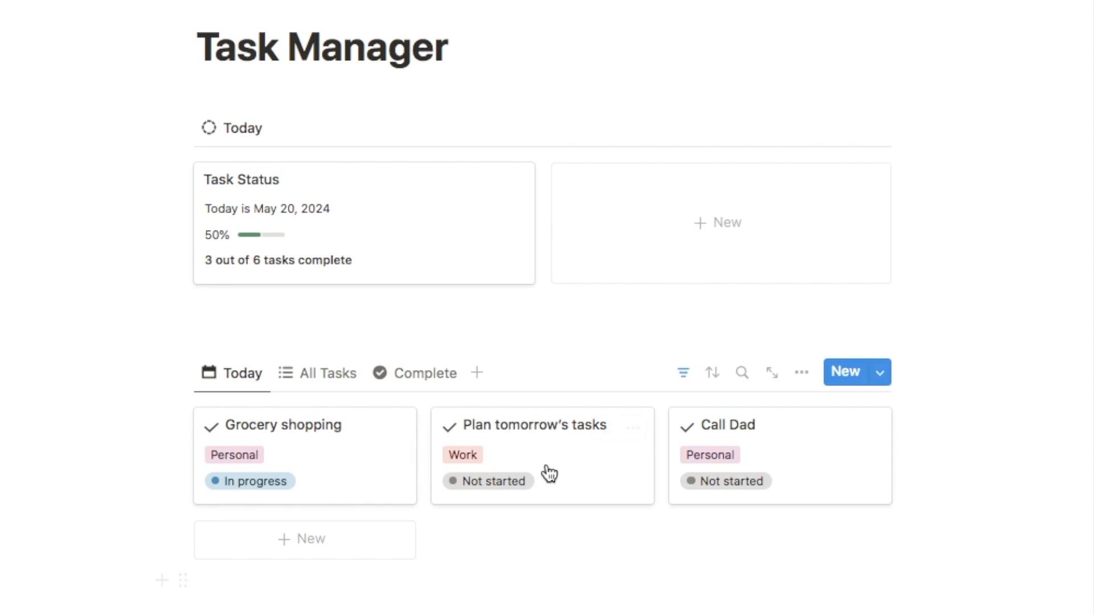
pyautogui.click(479, 375)
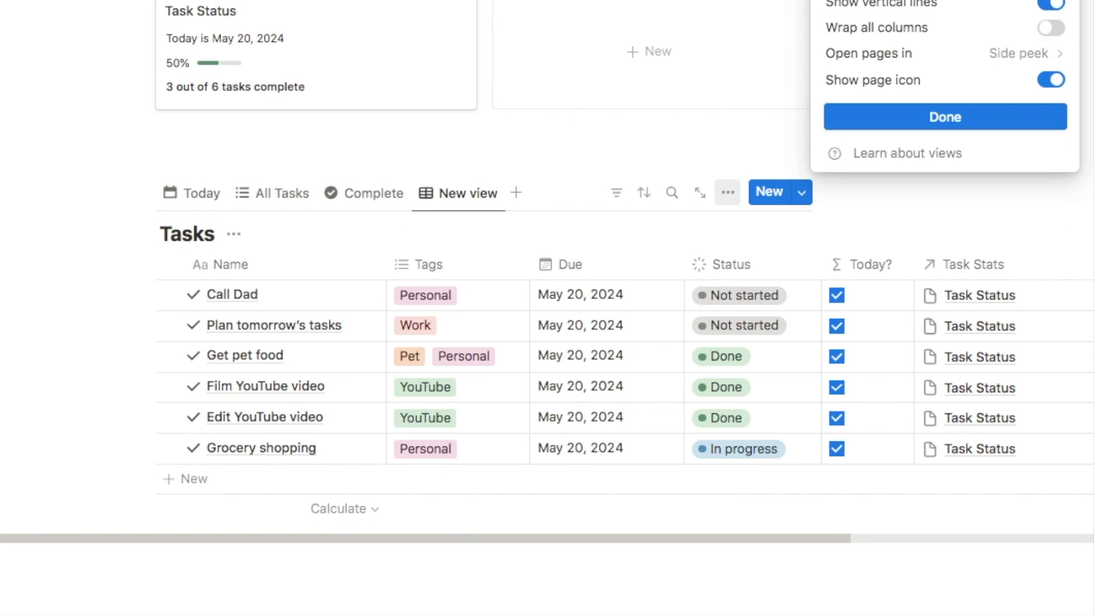
pyautogui.click(877, 120)
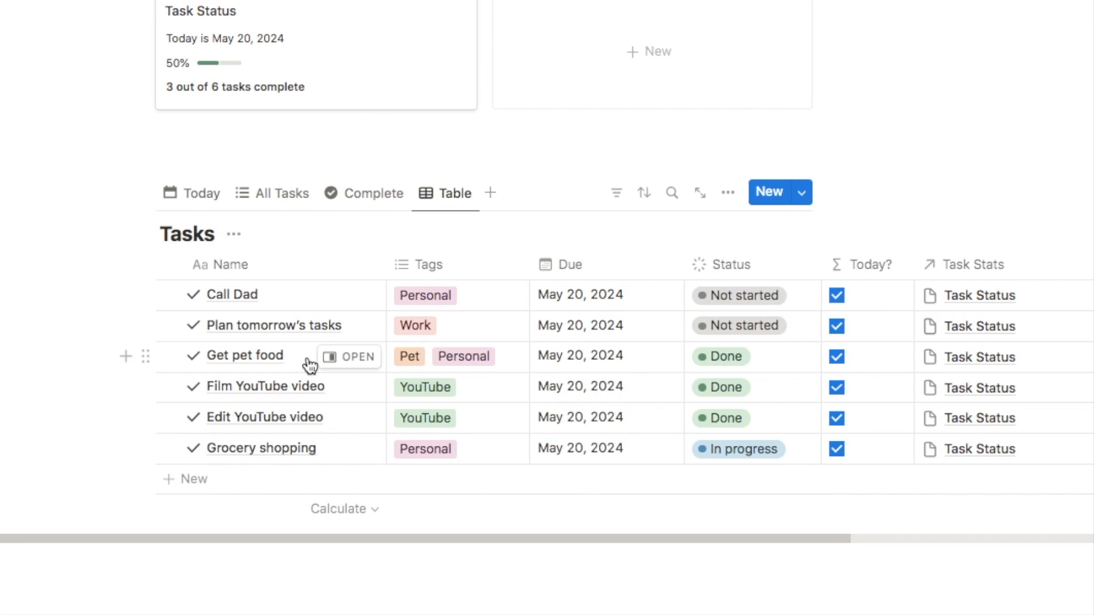
# Examine the Tasks table's existing properties, from Name and Tags across to Today + Complete
pyautogui.hscroll(5, 308, 364)
pyautogui.hscroll(-5, 311, 365)
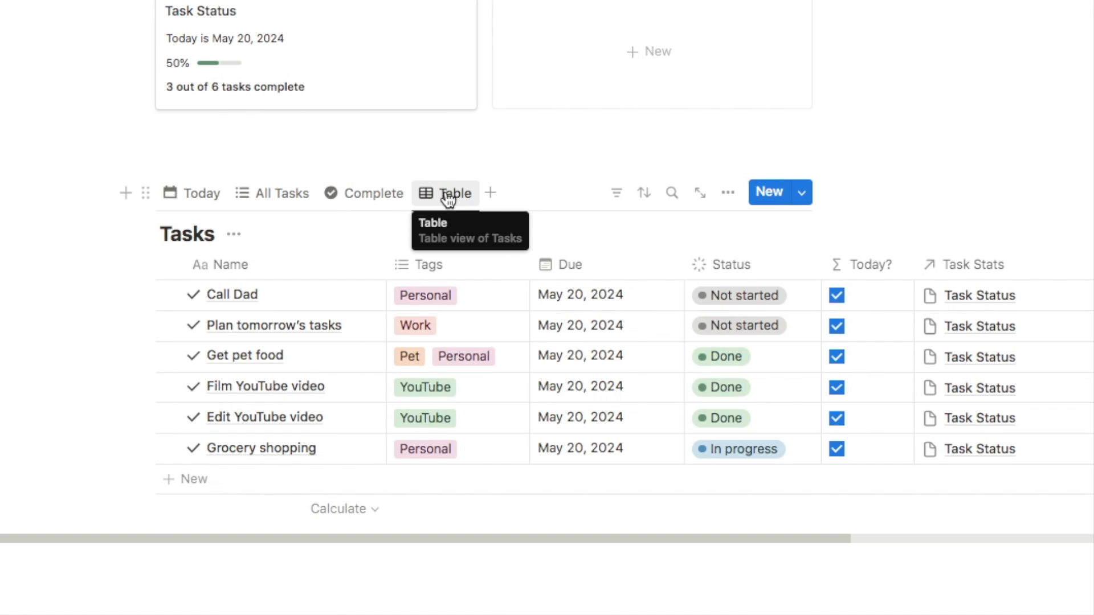
pyautogui.hscroll(3, 379, 386)
pyautogui.hscroll(-3, 370, 370)
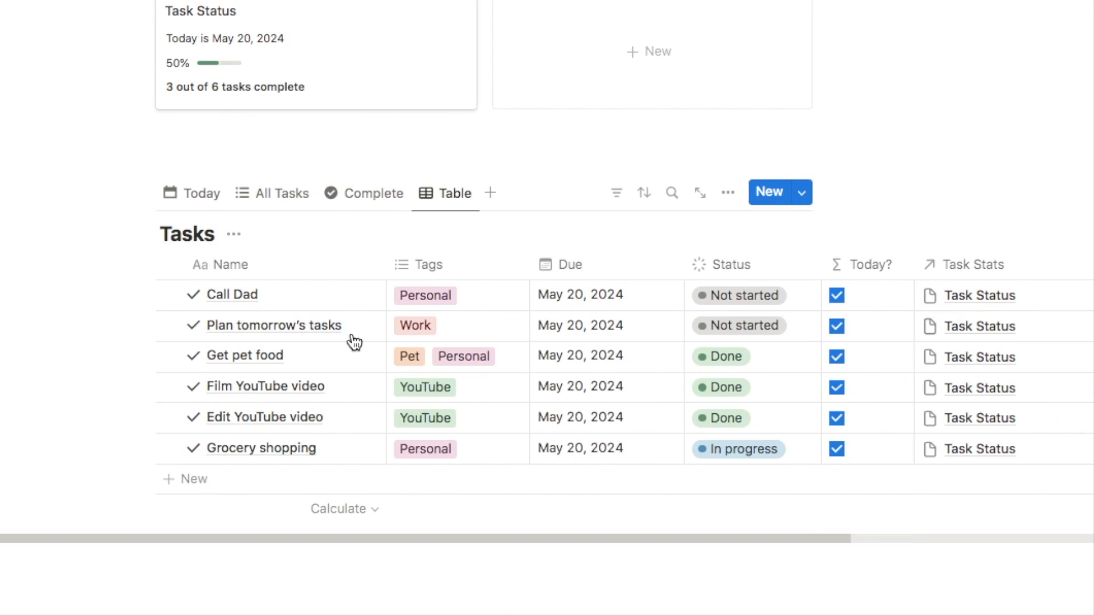
pyautogui.hscroll(5, 354, 342)
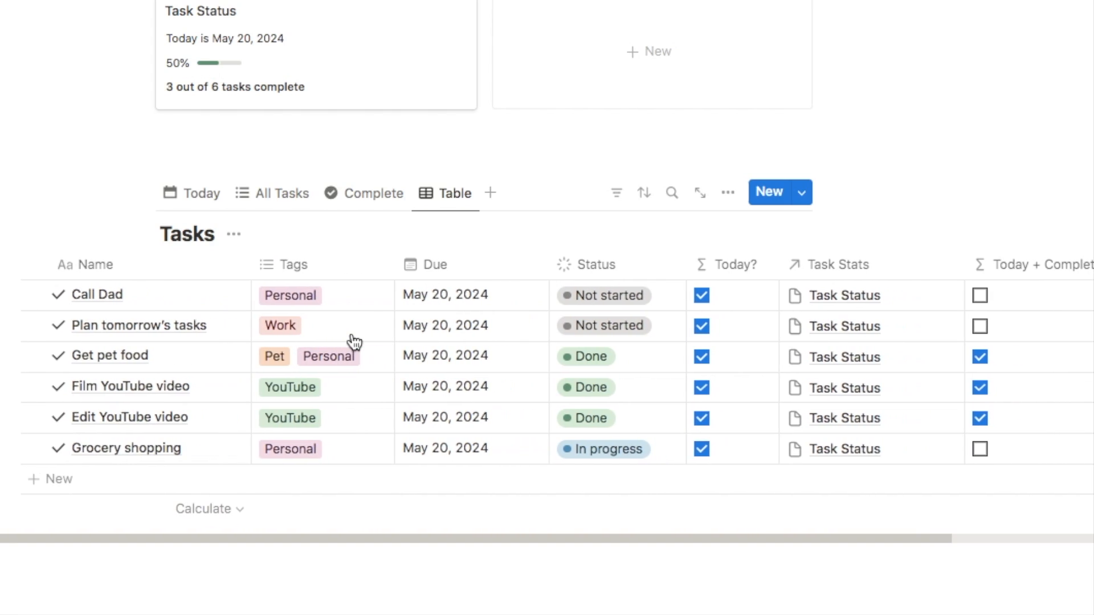
pyautogui.hscroll(5, 353, 342)
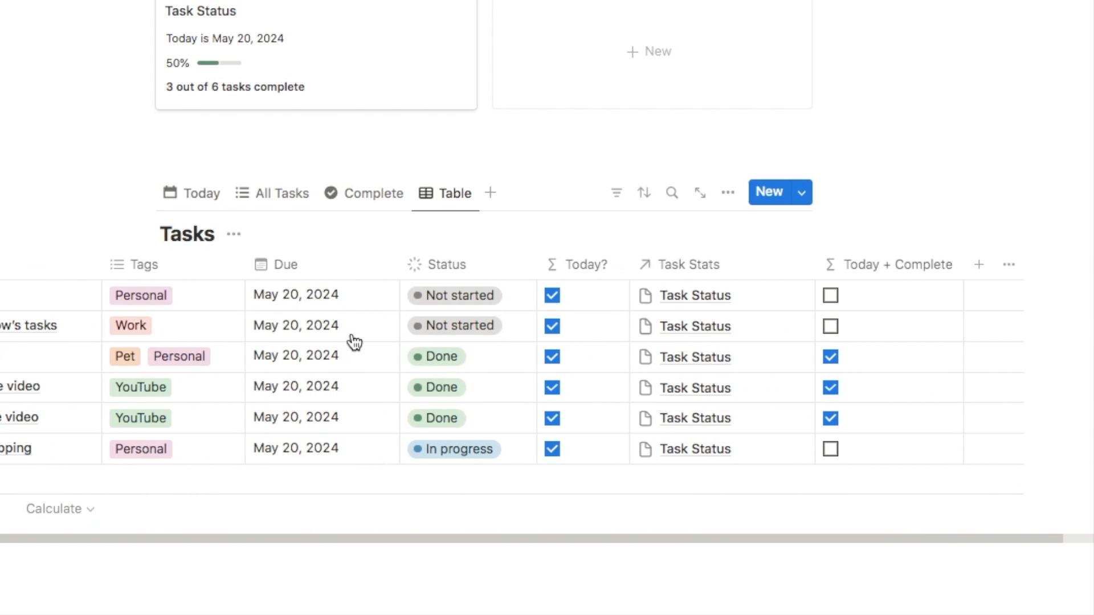
pyautogui.hscroll(5, 354, 342)
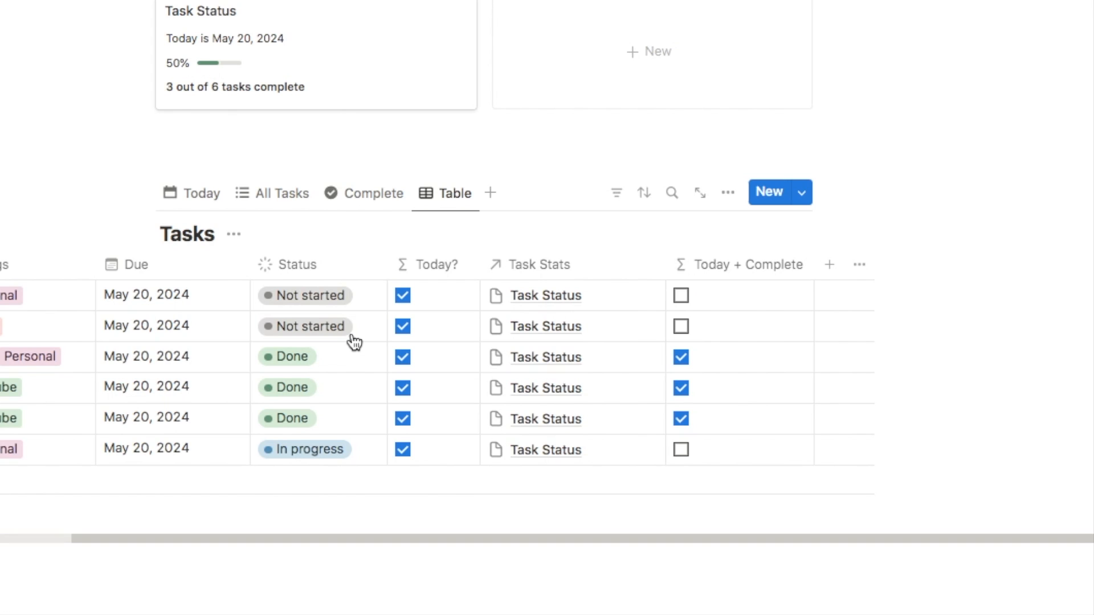
pyautogui.hscroll(2, 587, 357)
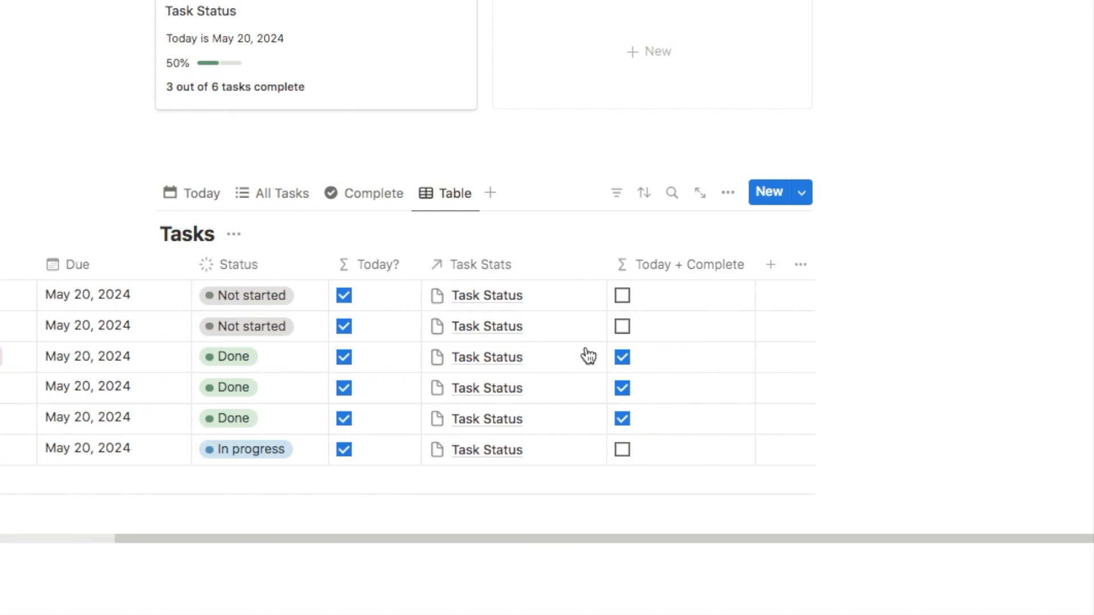
# Add a Date property named "Start Time" to the Tasks table
pyautogui.click(765, 271)
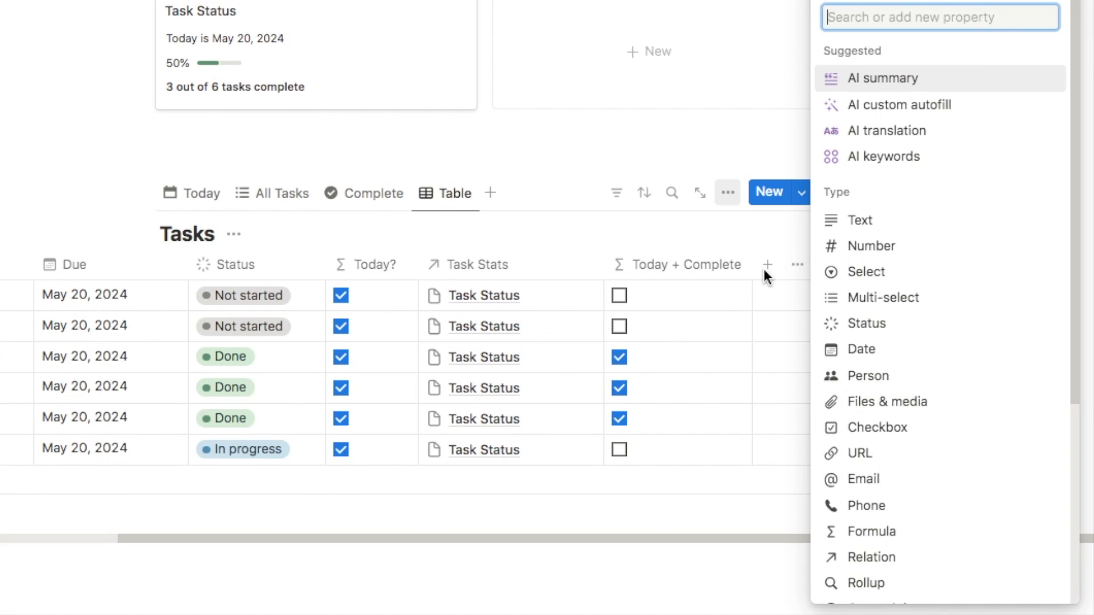
pyautogui.write('date')
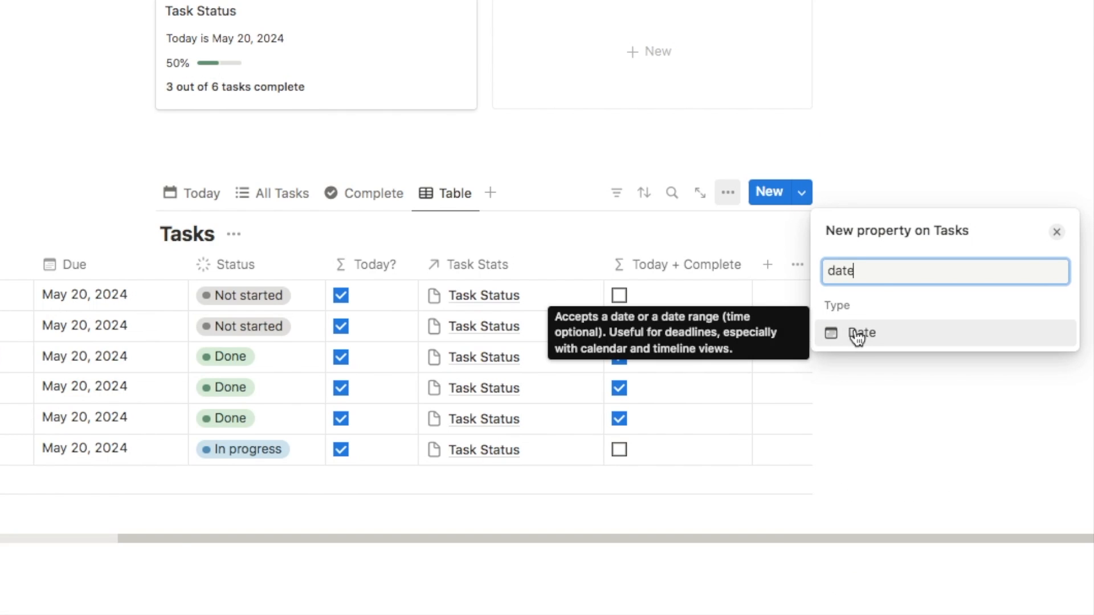
pyautogui.click(852, 333)
pyautogui.write('Start Time')
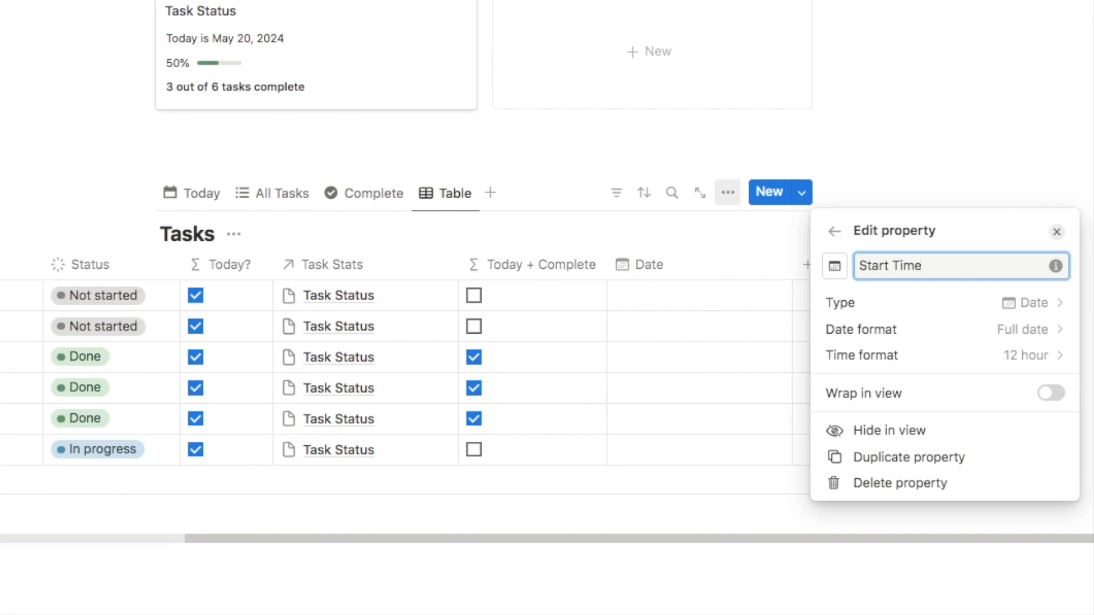
pyautogui.press('Escape')
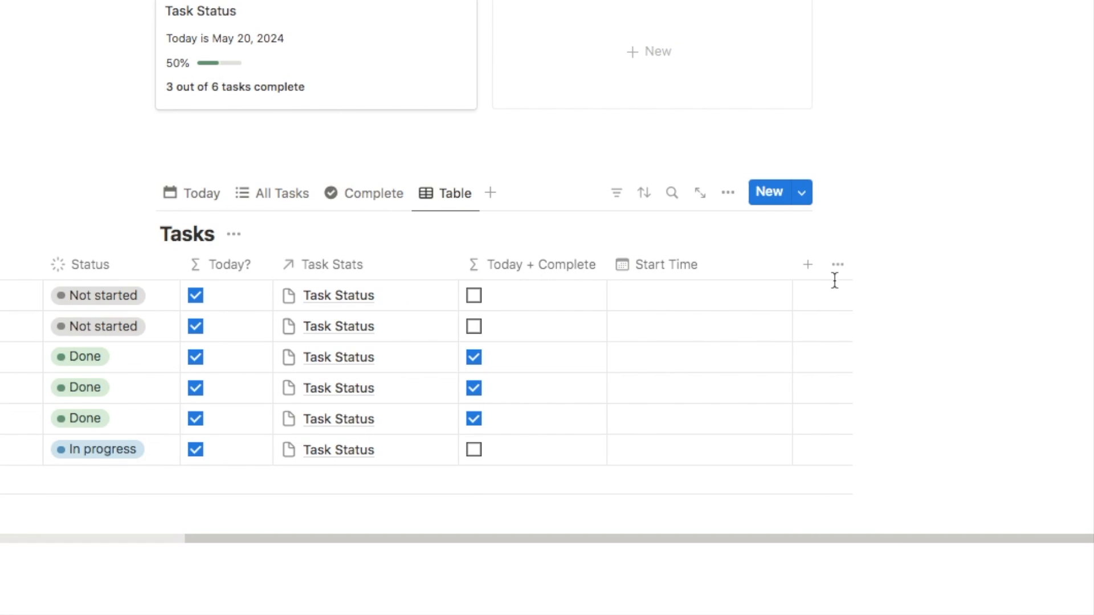
# Add a Date property named "End Time" after Start Time in the Tasks table
pyautogui.click(810, 274)
pyautogui.write('date')
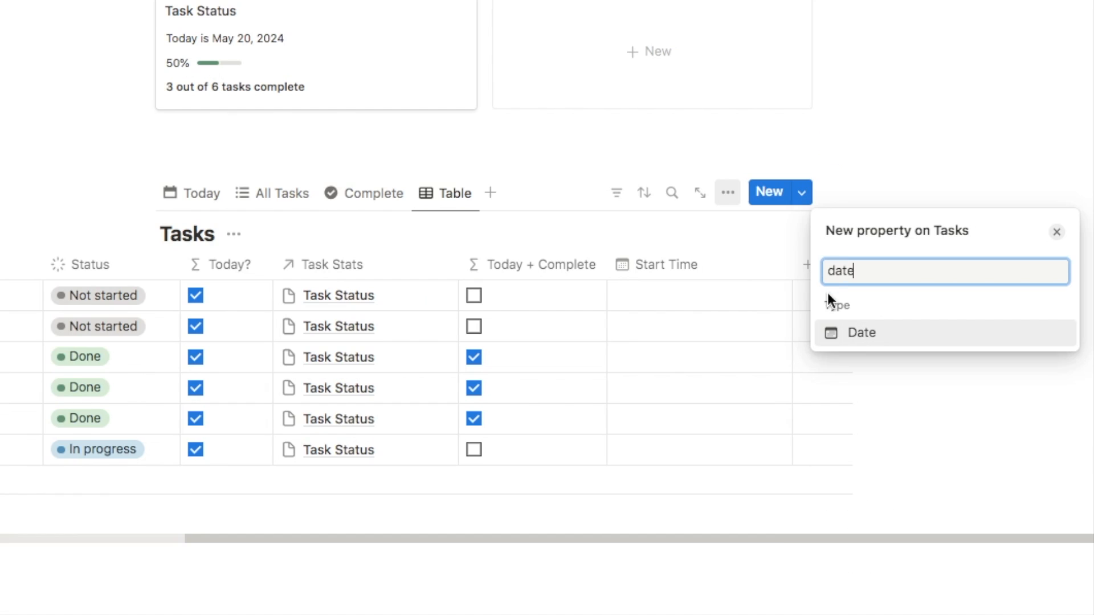
pyautogui.click(849, 333)
pyautogui.write('End Time')
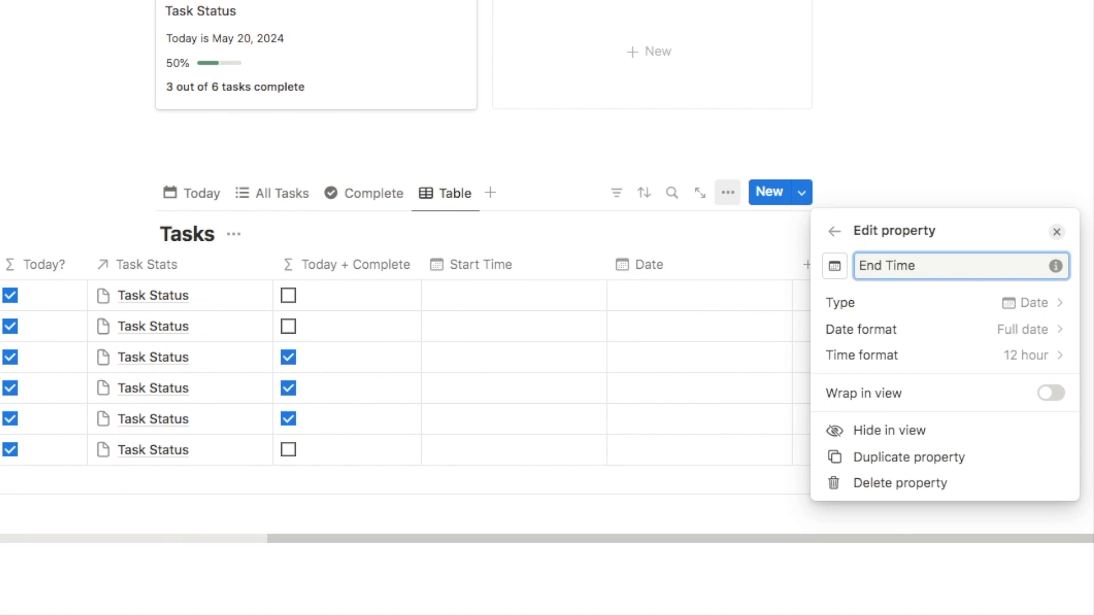
pyautogui.press('Return')
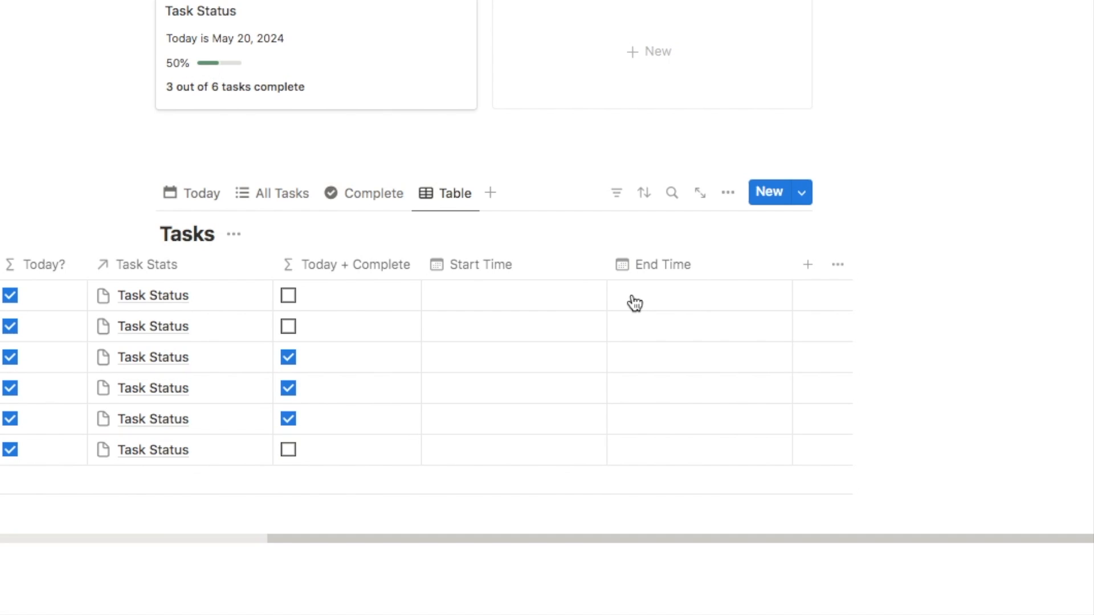
# Try out a Start Time of May 20, 2024 with the time included for the first task, and clear the entry
pyautogui.click(469, 297)
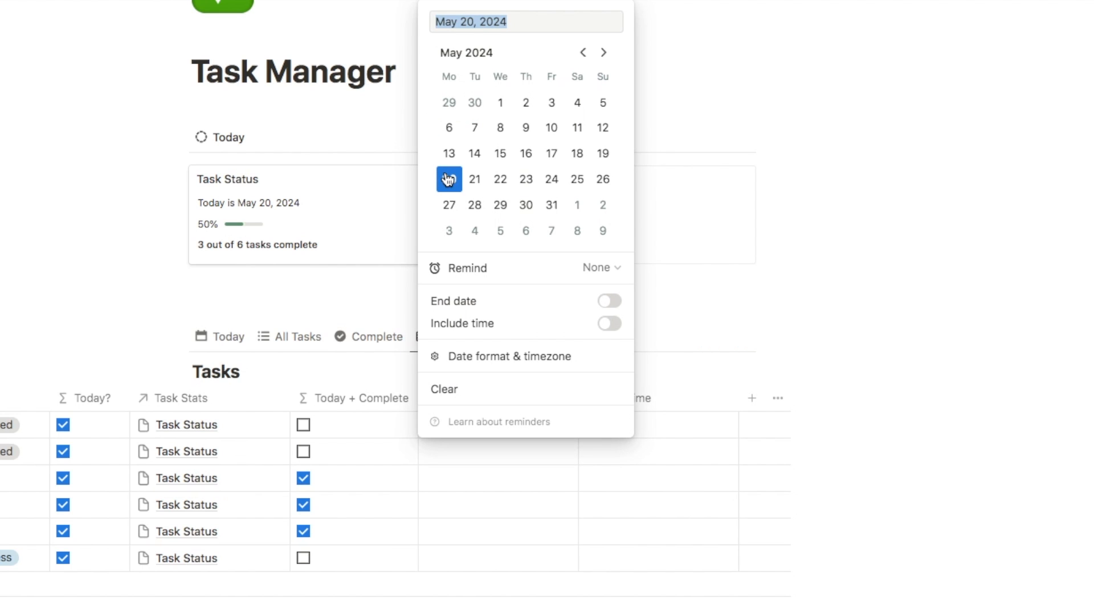
pyautogui.click(609, 323)
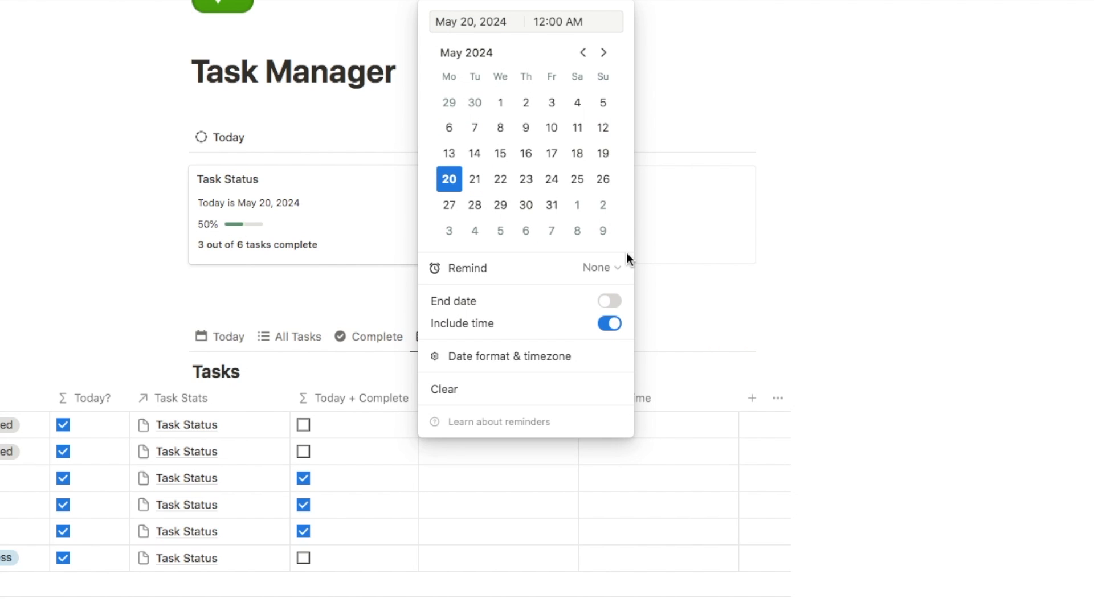
pyautogui.click(882, 431)
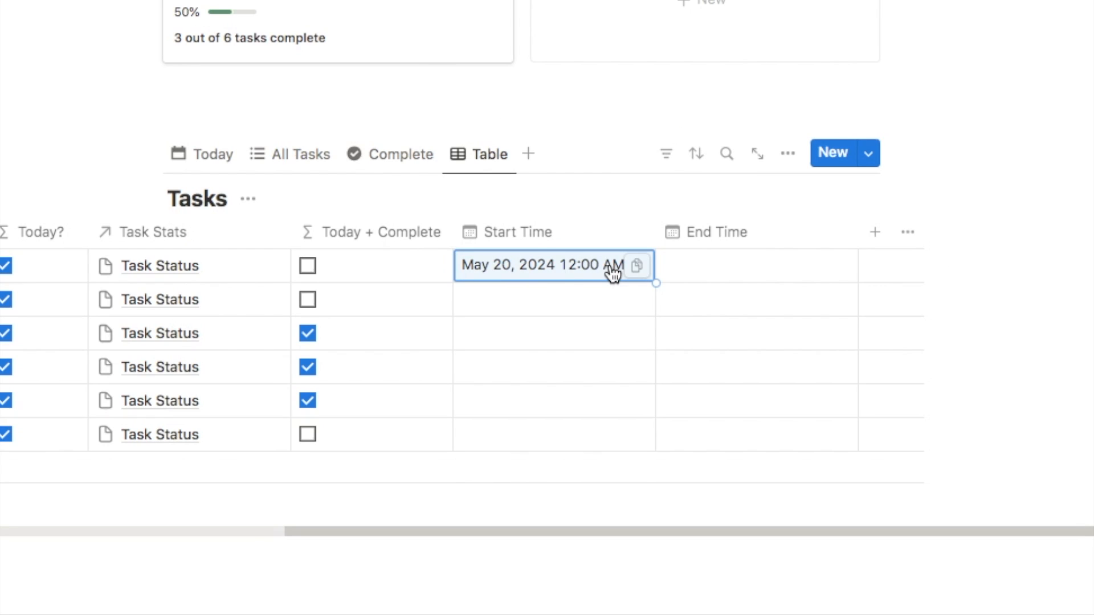
pyautogui.press('BackSpace')
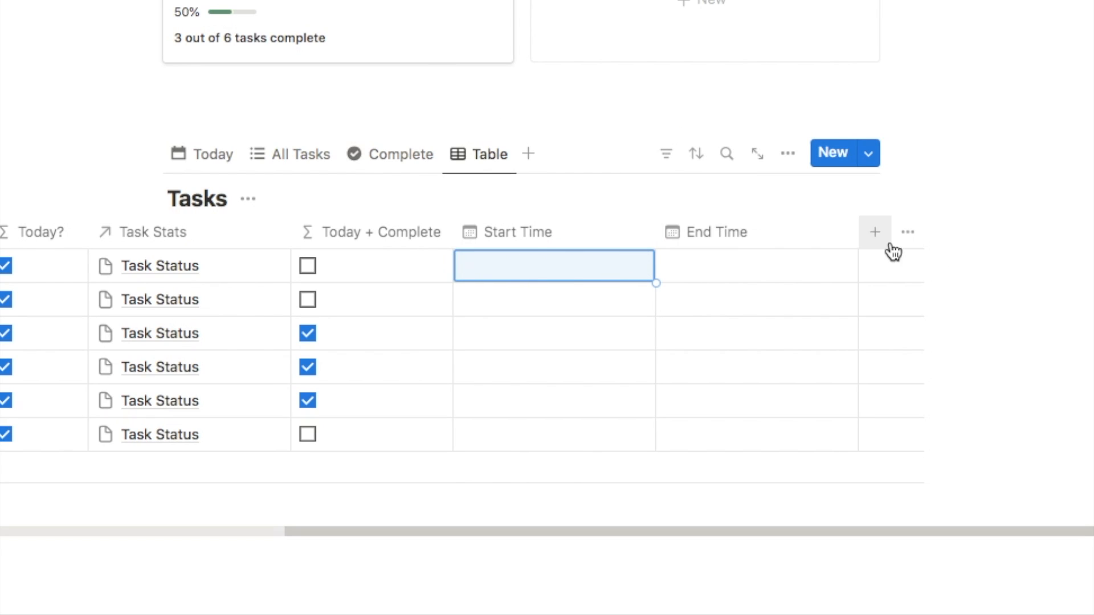
# Add a Button property named "Start Task" to the Tasks table
pyautogui.click(874, 233)
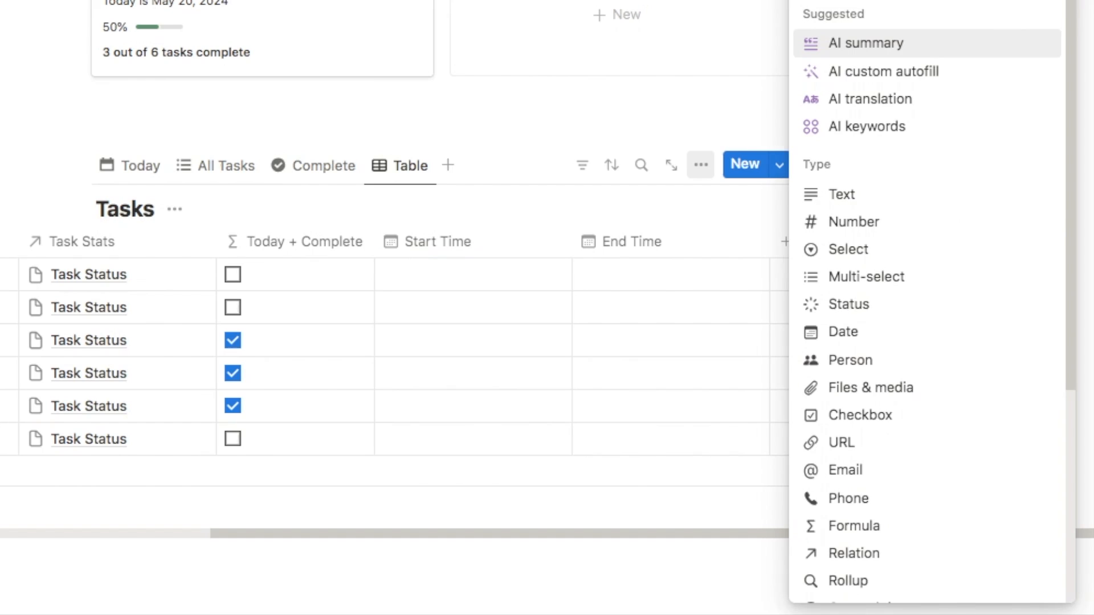
pyautogui.write('butt')
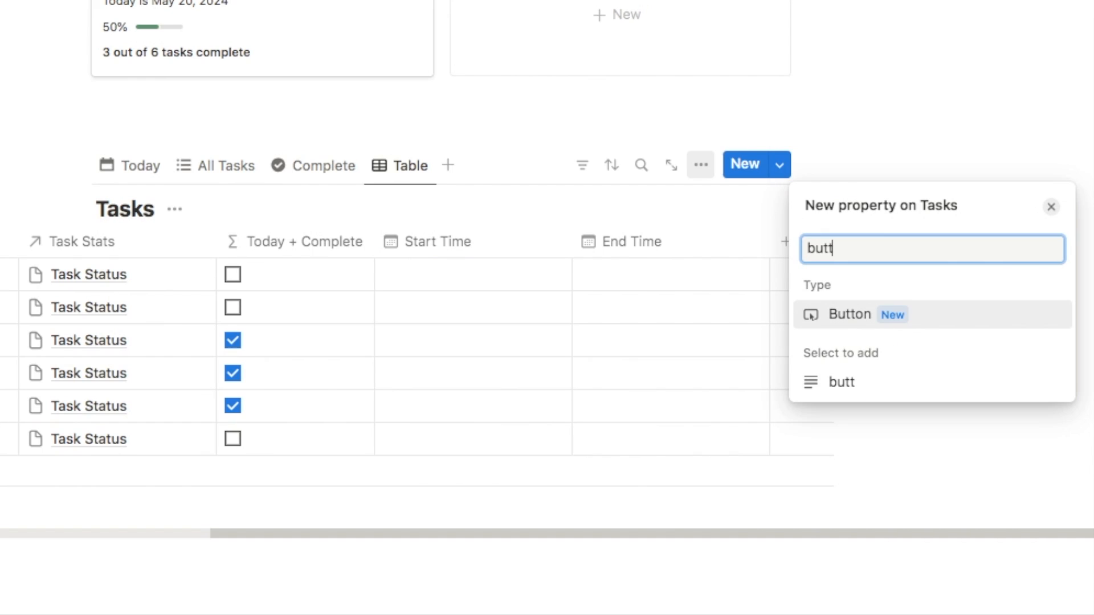
pyautogui.click(871, 320)
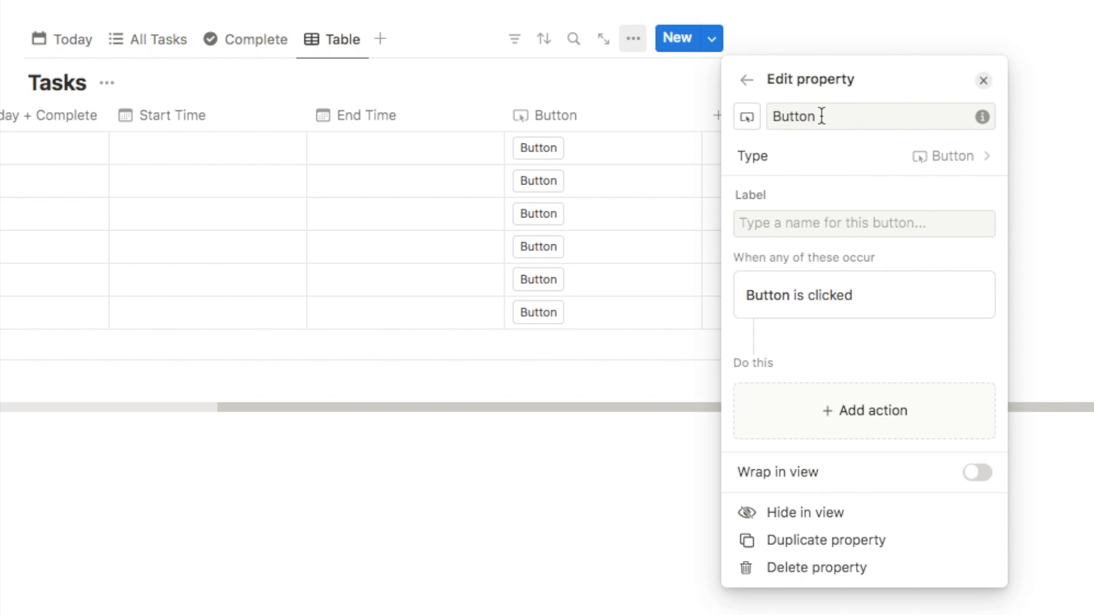
pyautogui.moveTo(888, 241); pyautogui.dragTo(815, 241)
pyautogui.write('Start Ta')
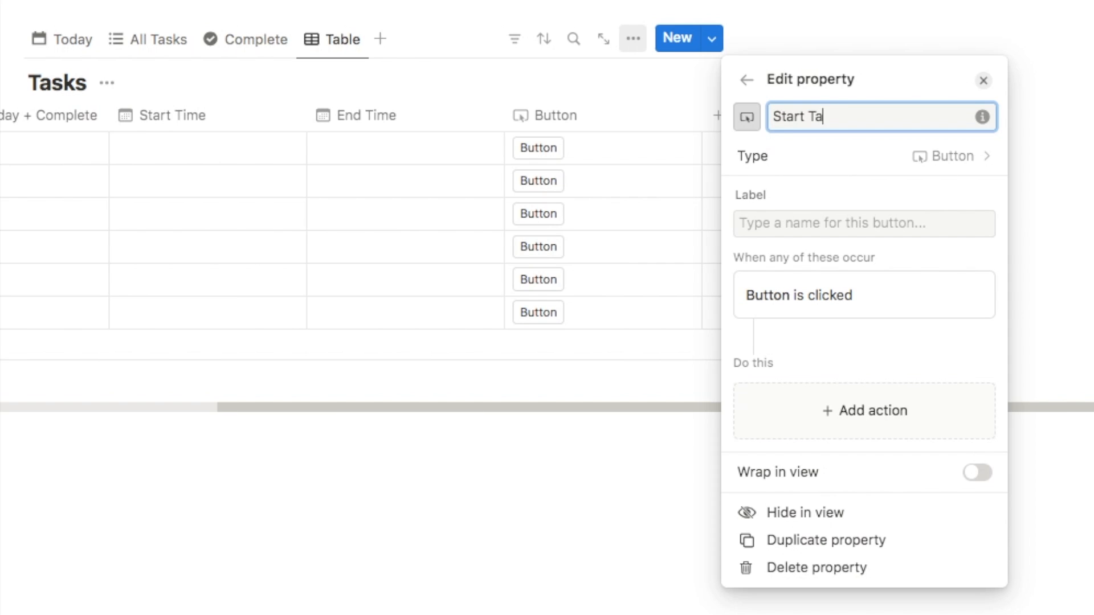
pyautogui.write('sk')
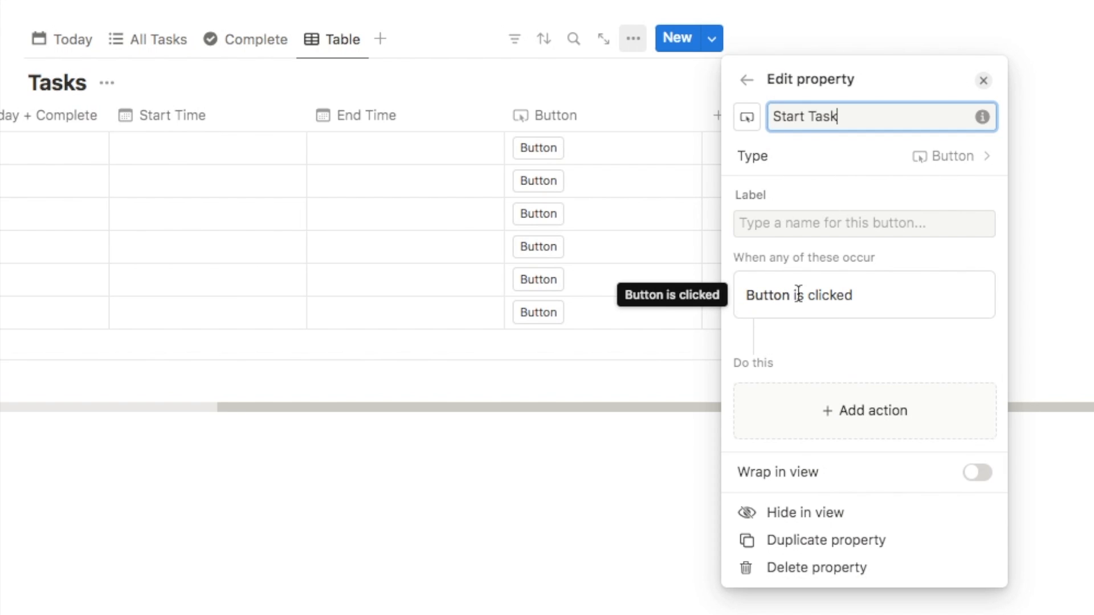
# Add an action to the Start Task button that sets this page's Start Time to Now
pyautogui.click(848, 429)
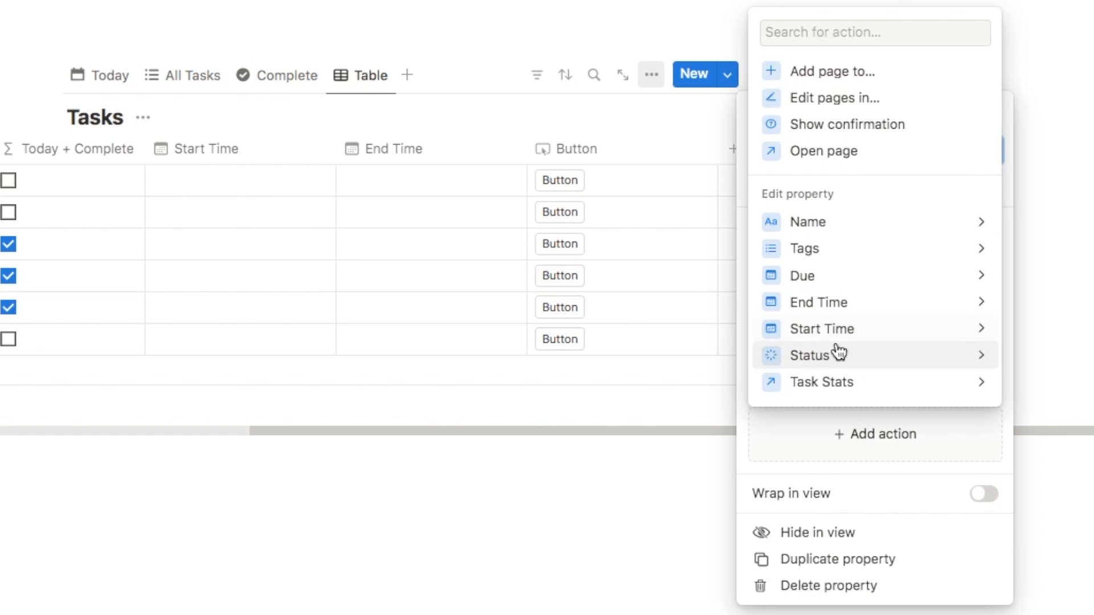
pyautogui.click(847, 330)
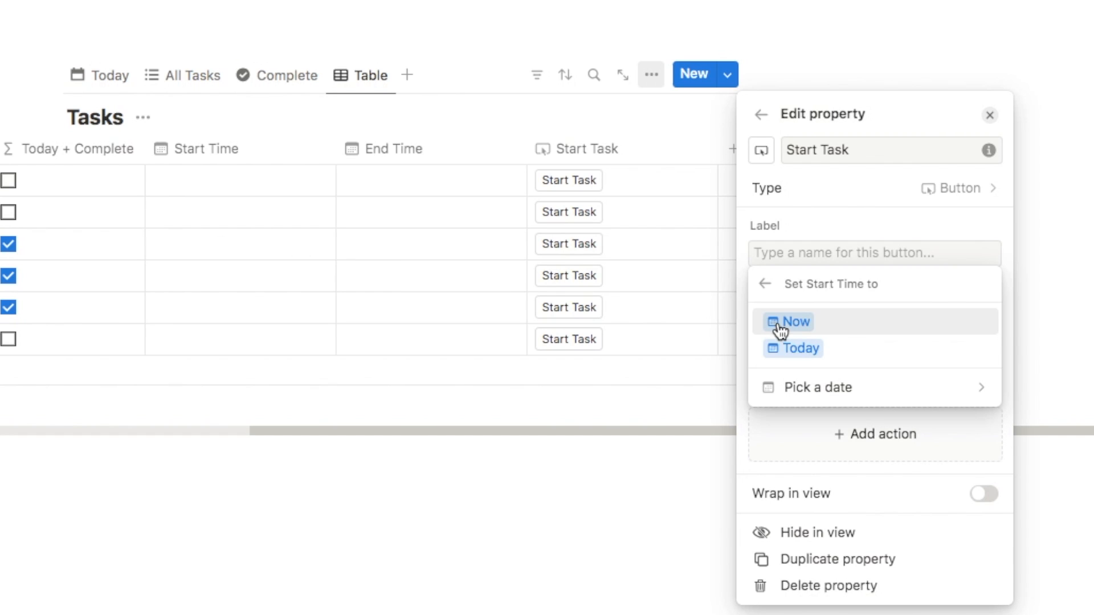
pyautogui.click(811, 323)
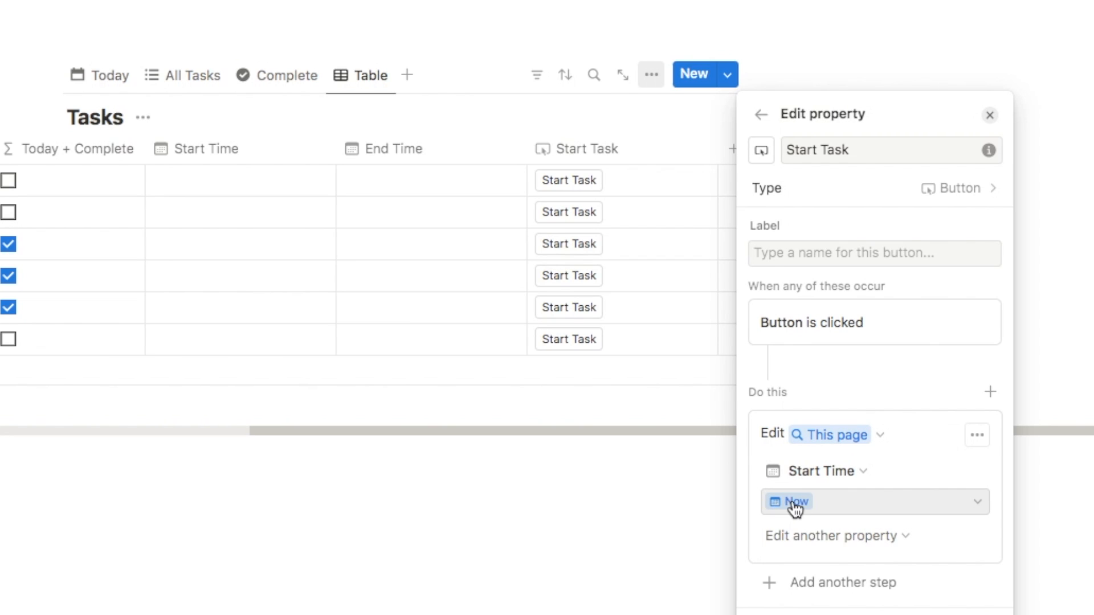
# Add a second Start Task action that sets Status to In progress, and run the button on the first task
pyautogui.click(826, 587)
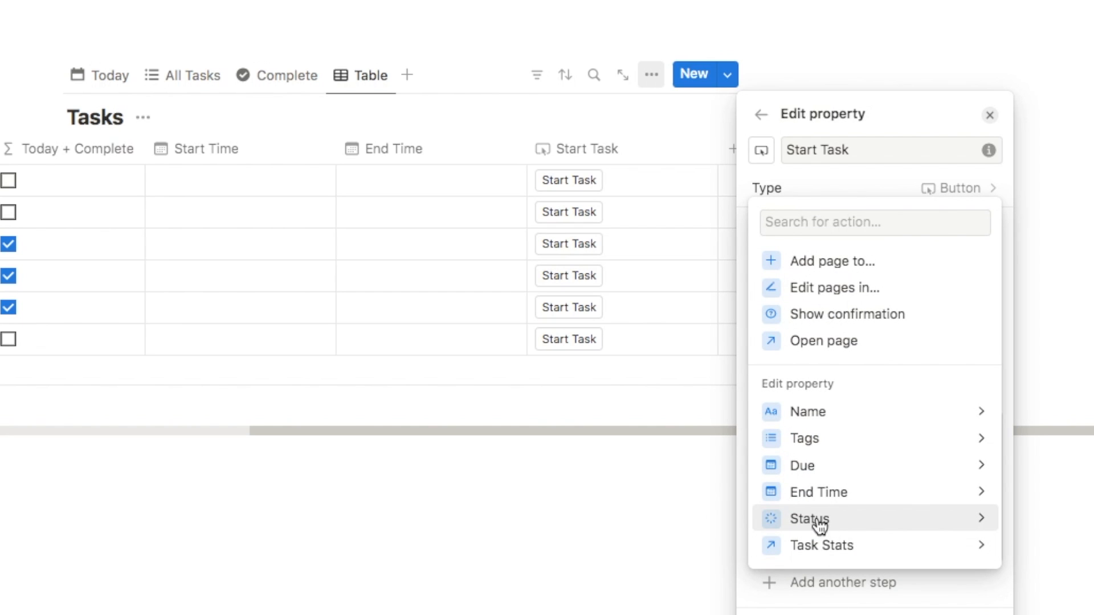
pyautogui.click(837, 525)
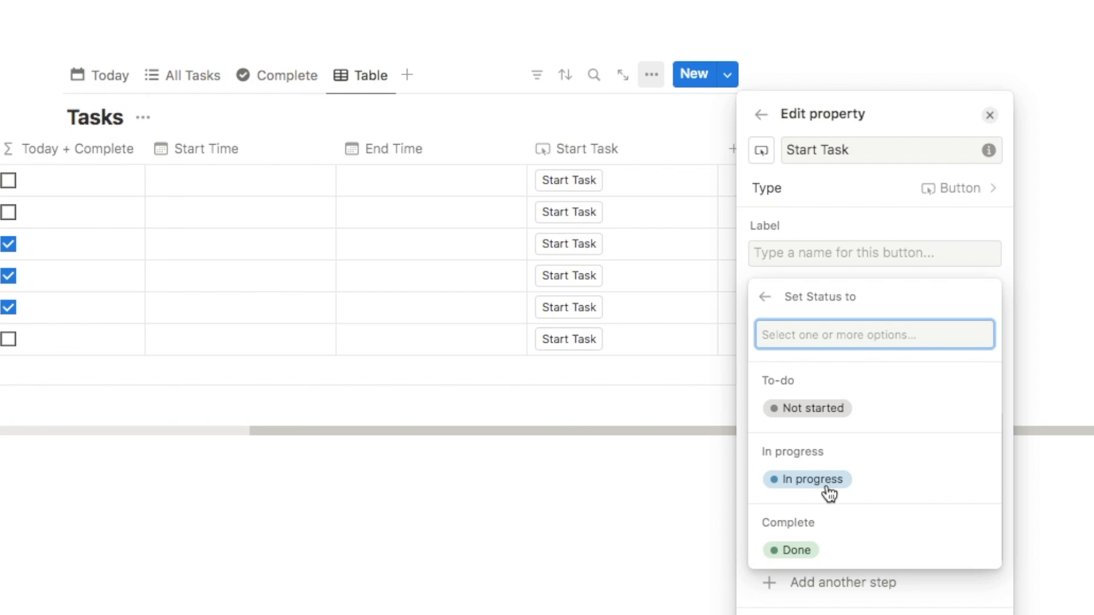
pyautogui.click(816, 484)
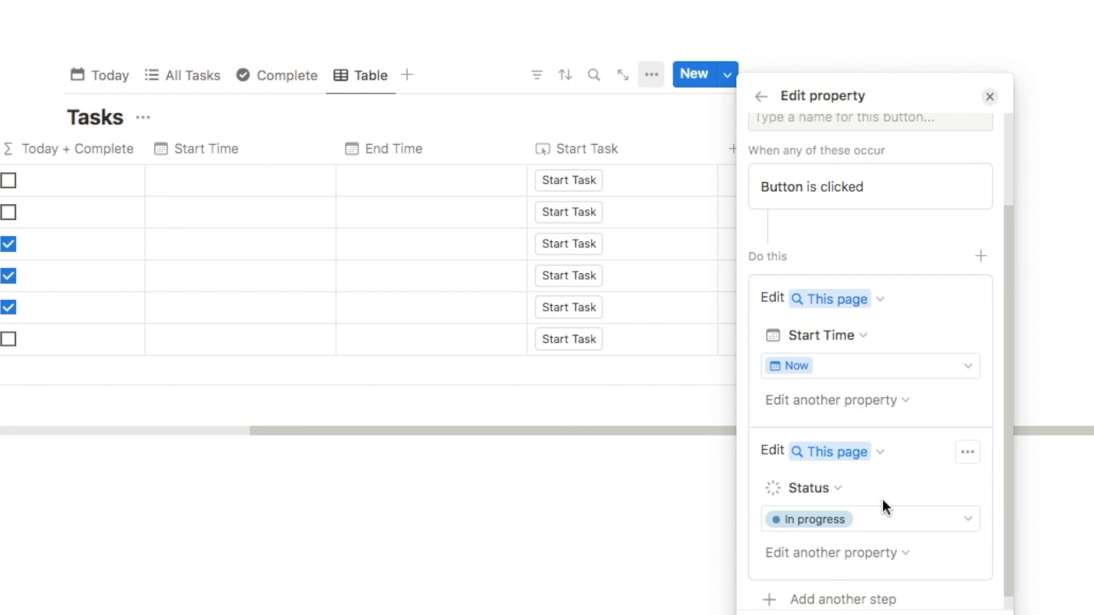
pyautogui.scroll(-1, 881, 503)
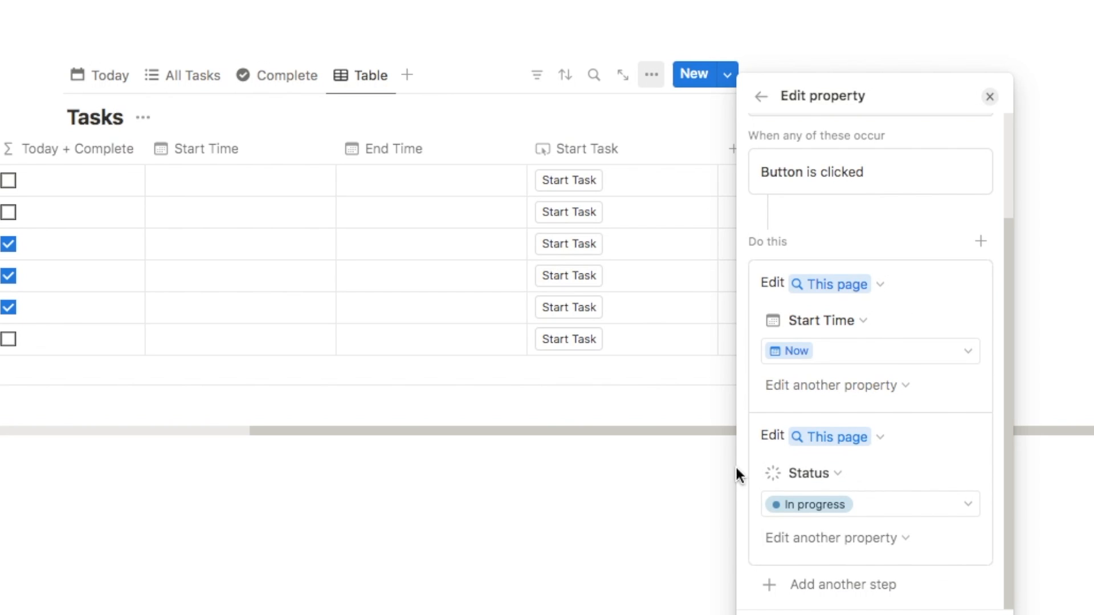
pyautogui.click(990, 98)
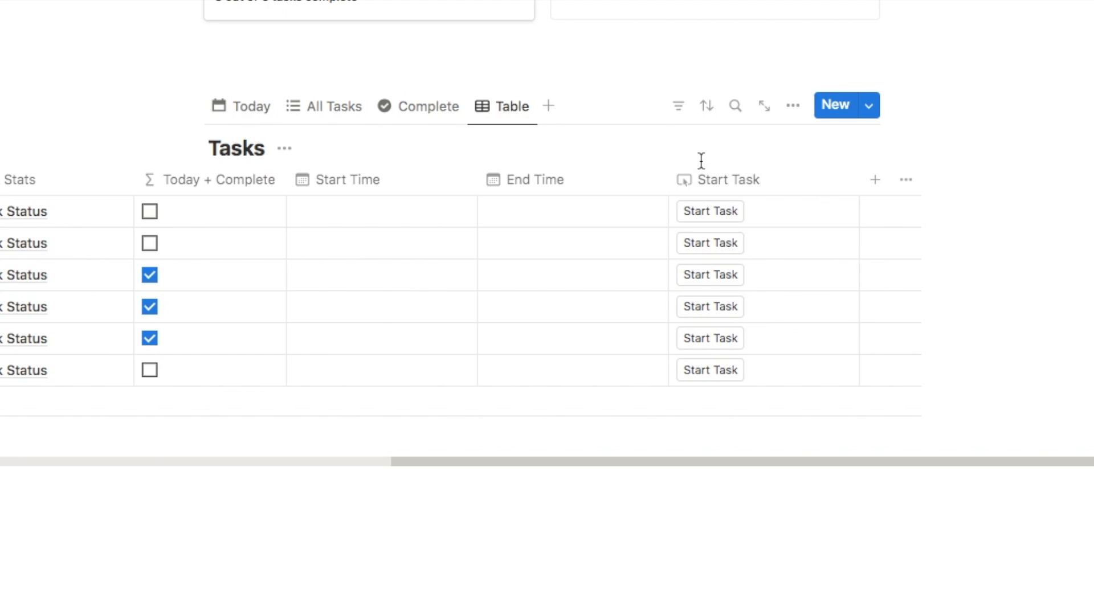
pyautogui.click(702, 216)
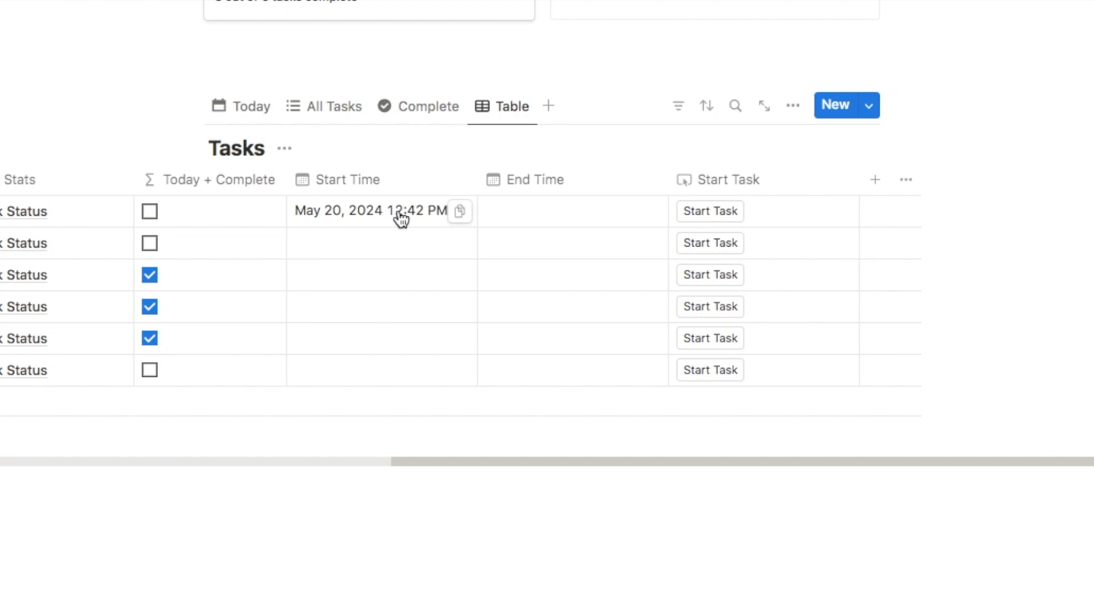
pyautogui.hscroll(-2, 990, 308)
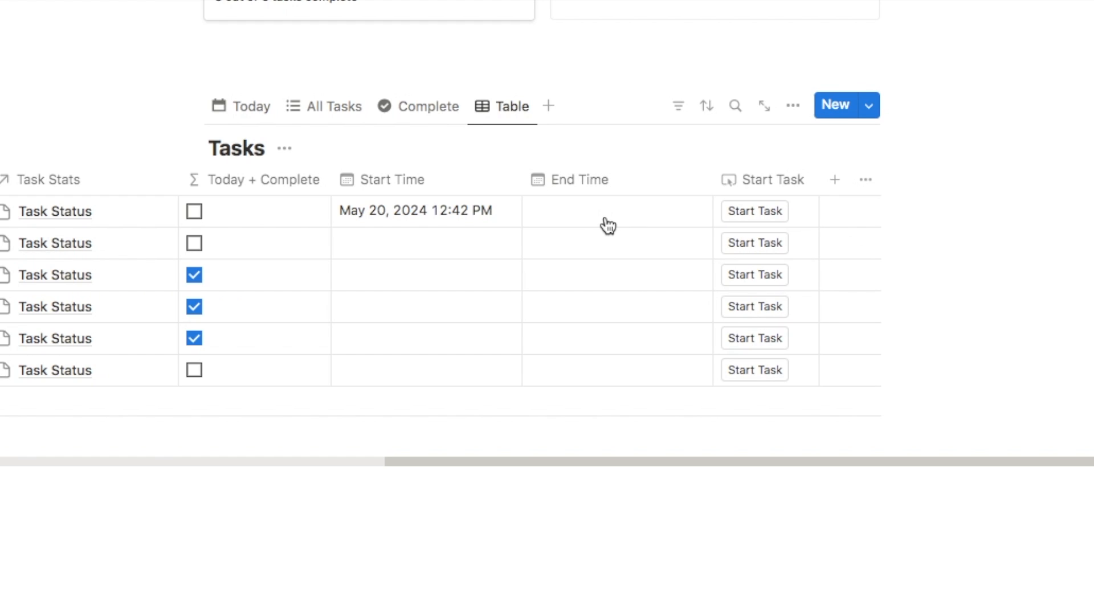
# Add another Button property named "End Task" after Start Task in the Tasks table
pyautogui.click(831, 183)
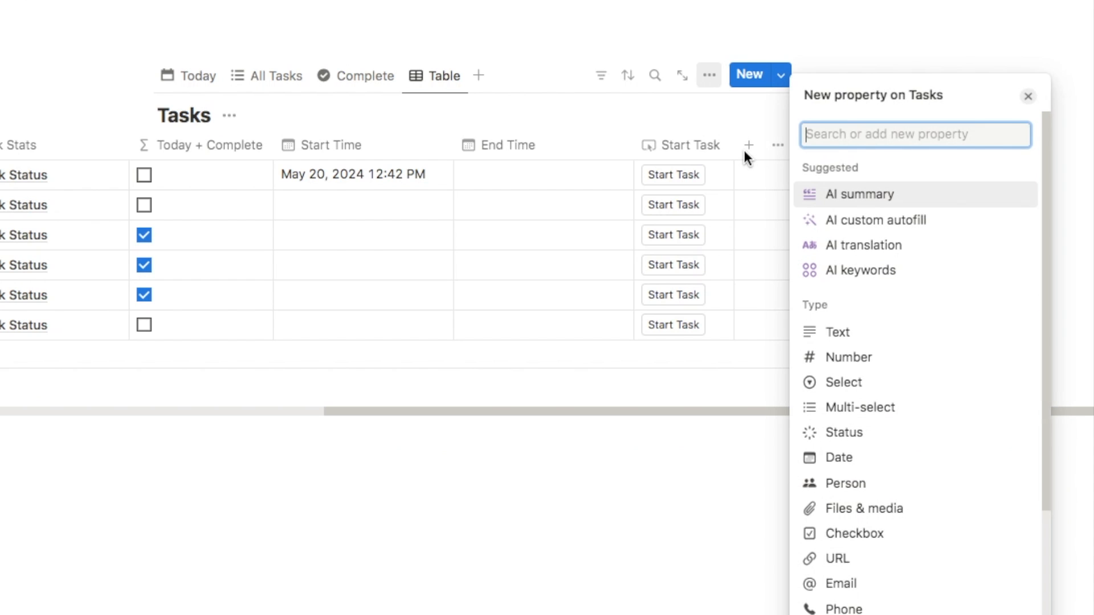
pyautogui.write('butt')
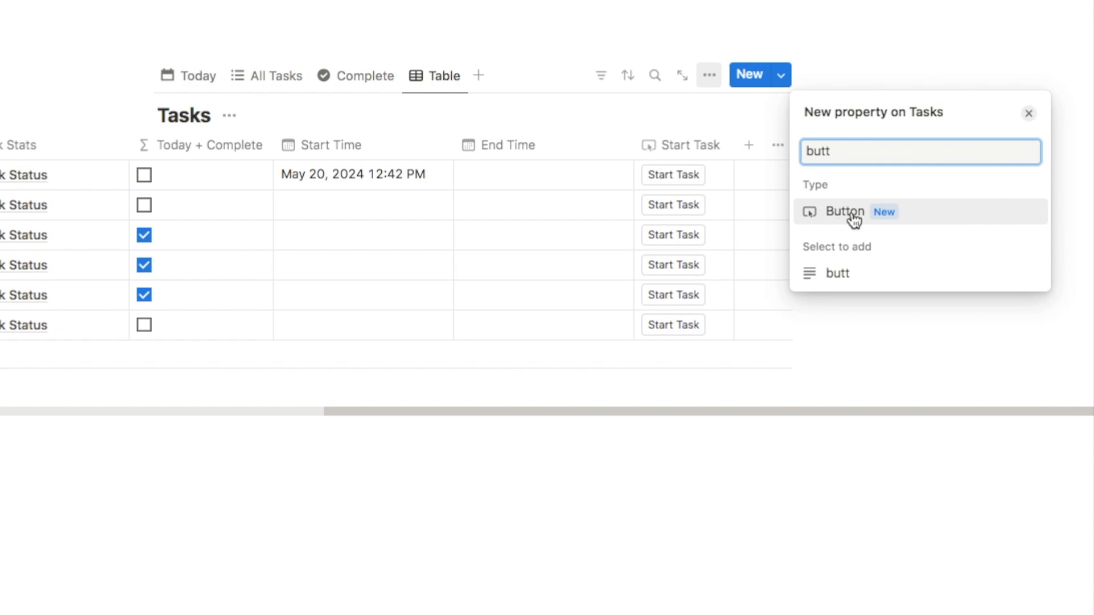
pyautogui.click(855, 213)
pyautogui.write('End Task')
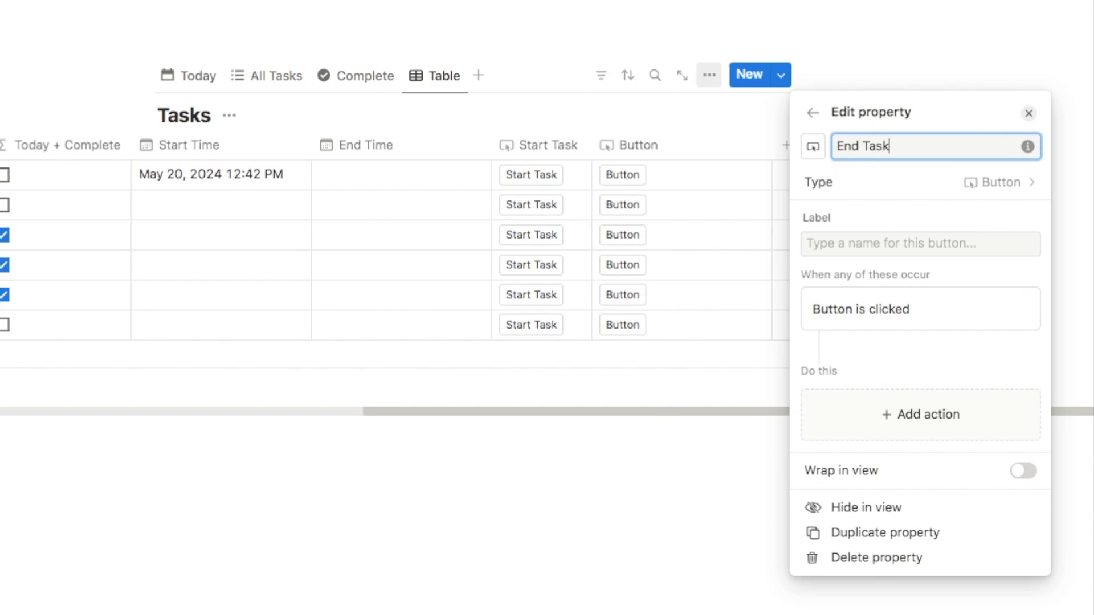
# Add an action to the End Task button that sets this page's End Time to Now
pyautogui.click(891, 410)
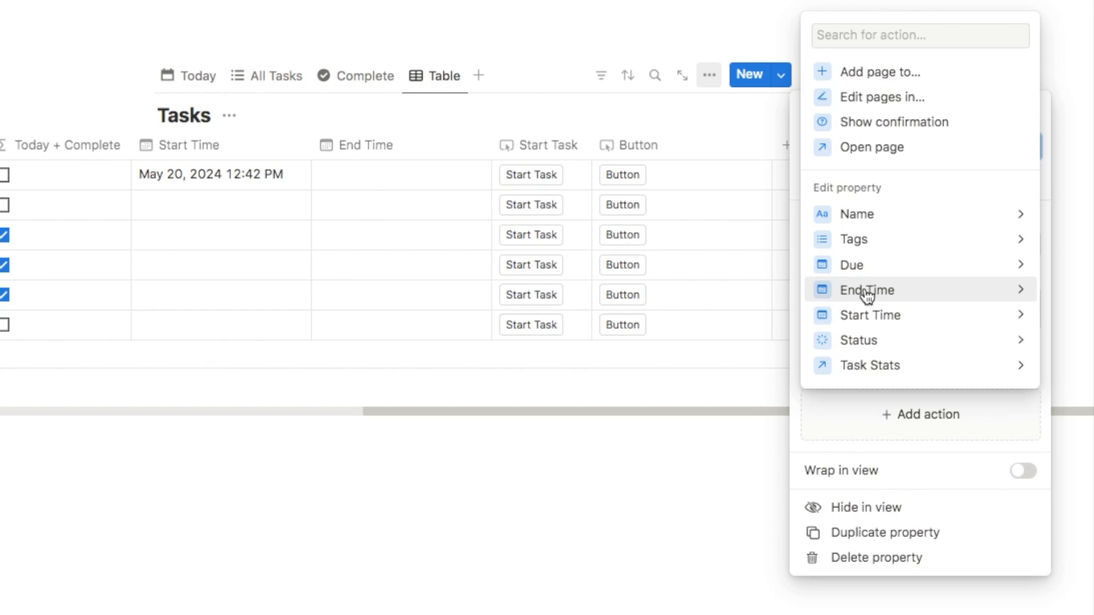
pyautogui.click(867, 294)
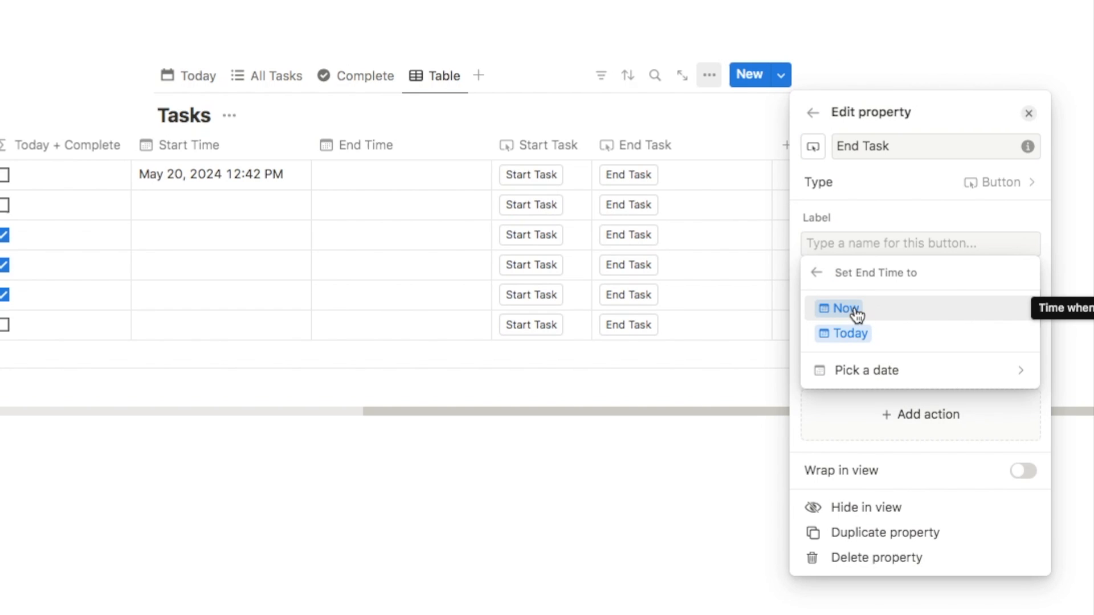
pyautogui.click(855, 310)
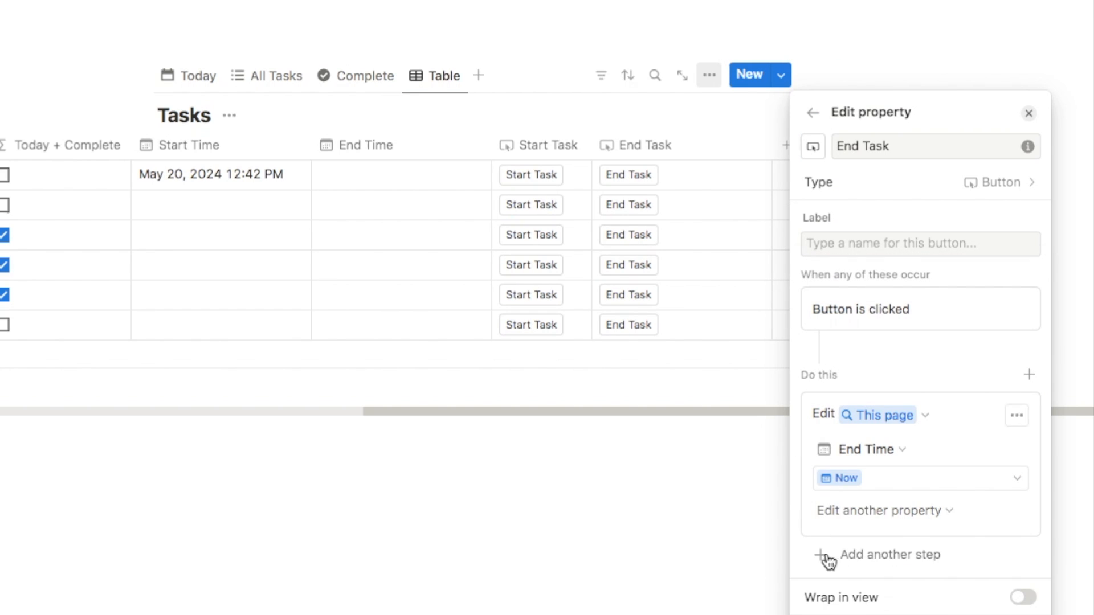
# Add a second End Task action that sets Status to Done, and run the button on the first task
pyautogui.click(878, 561)
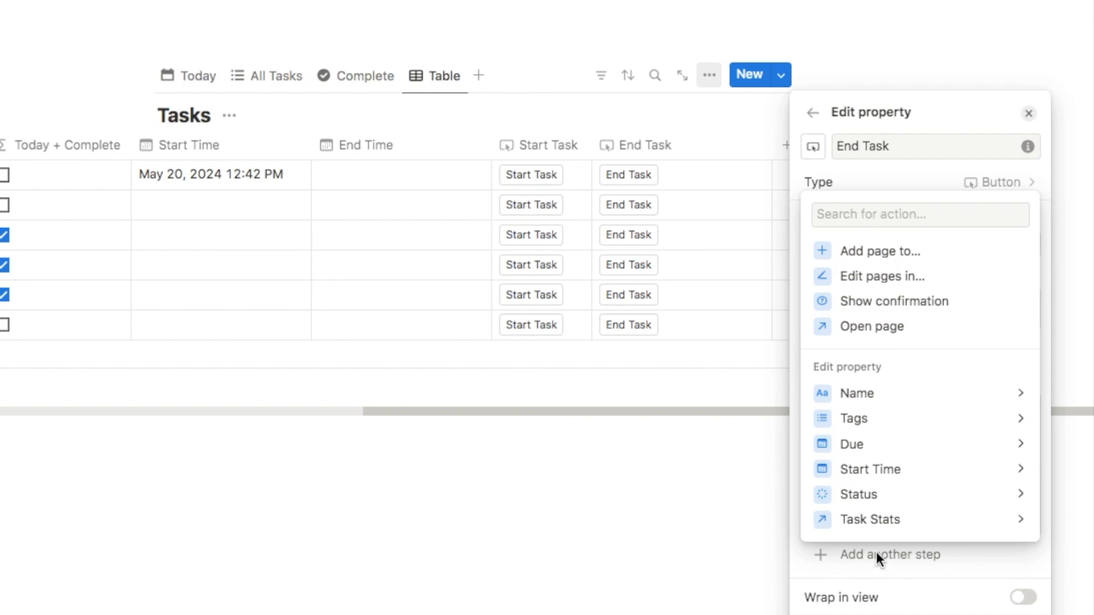
pyautogui.click(872, 497)
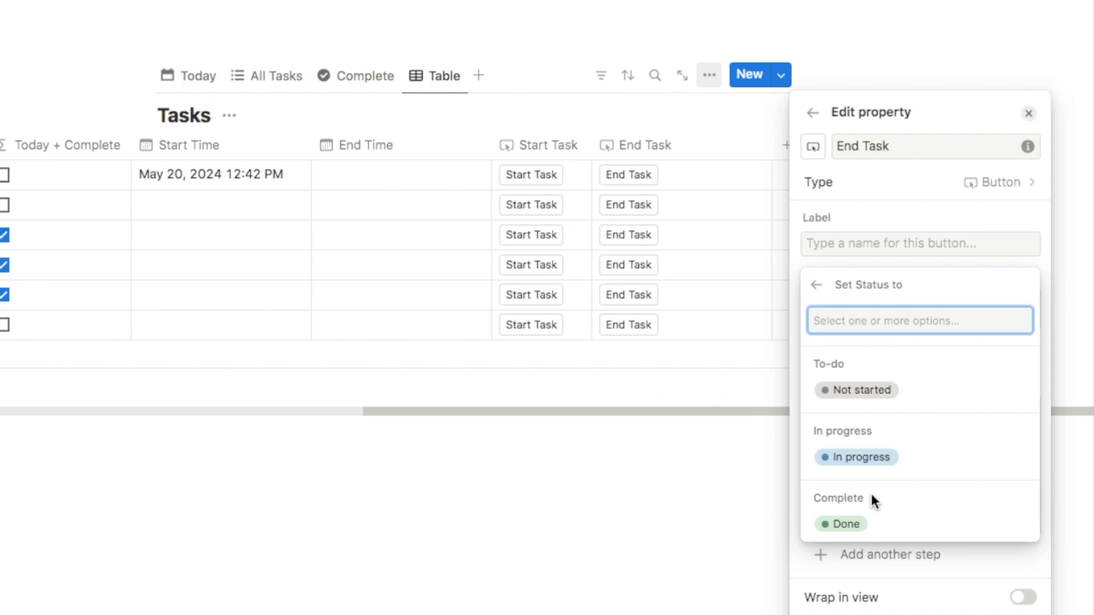
pyautogui.click(846, 526)
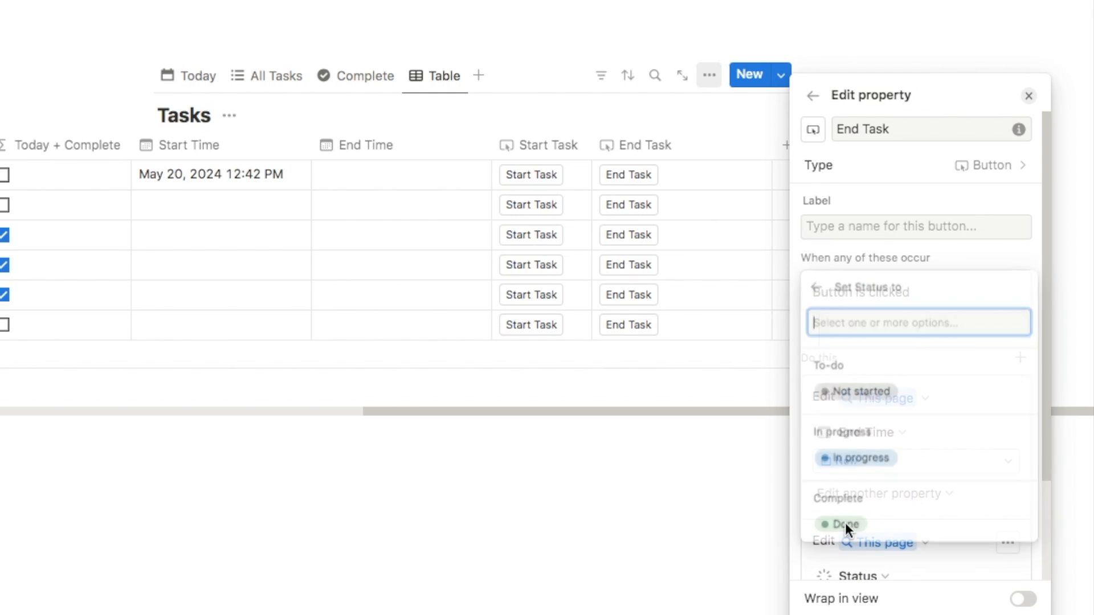
pyautogui.scroll(-2, 898, 397)
pyautogui.scroll(-1, 898, 397)
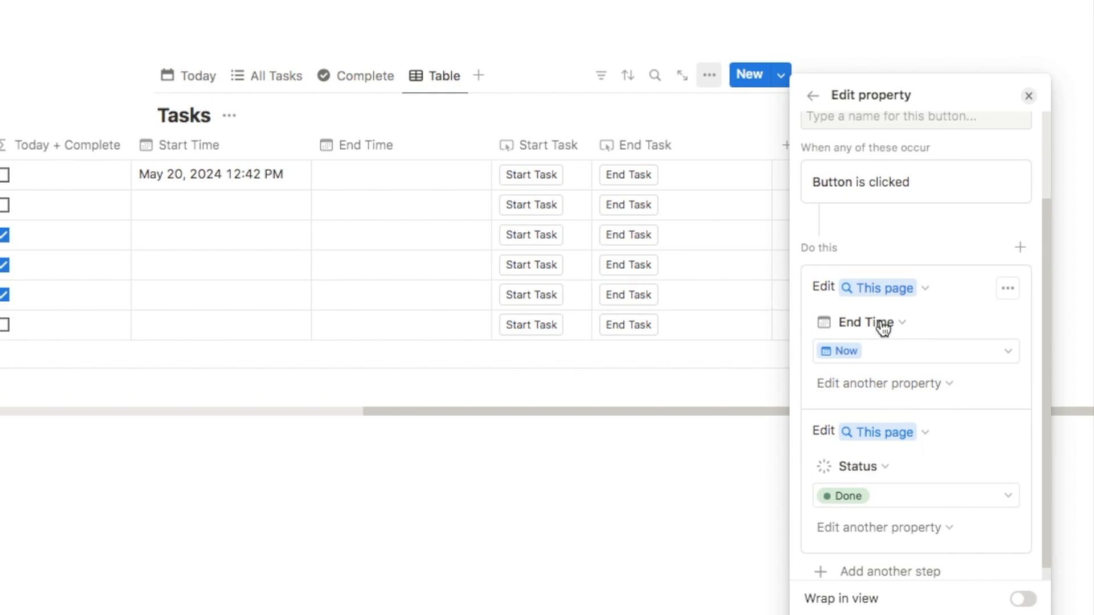
pyautogui.scroll(-1, 929, 295)
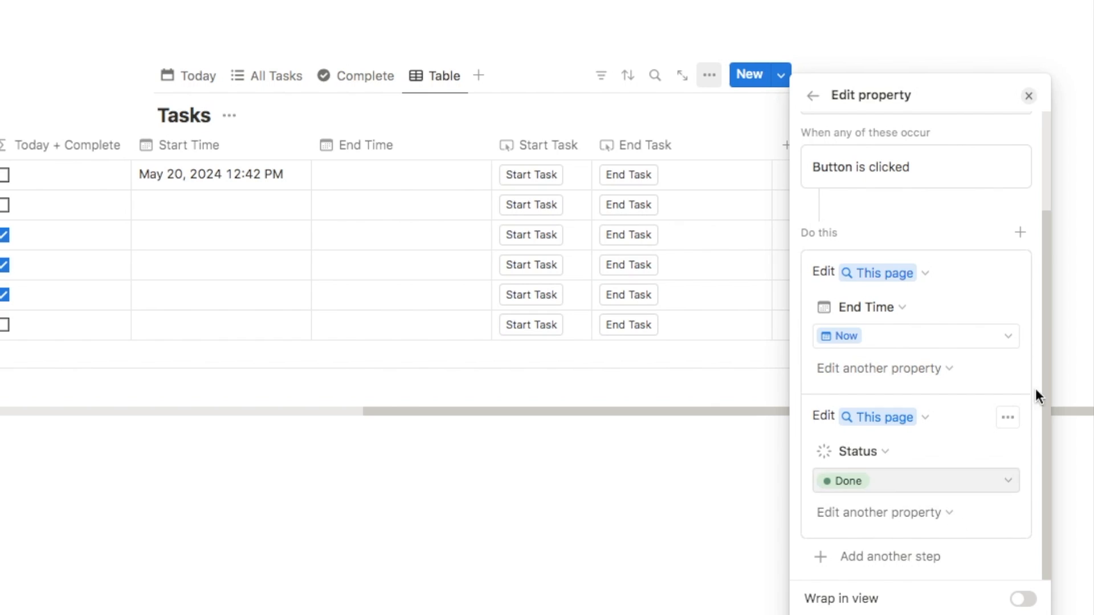
pyautogui.click(1029, 95)
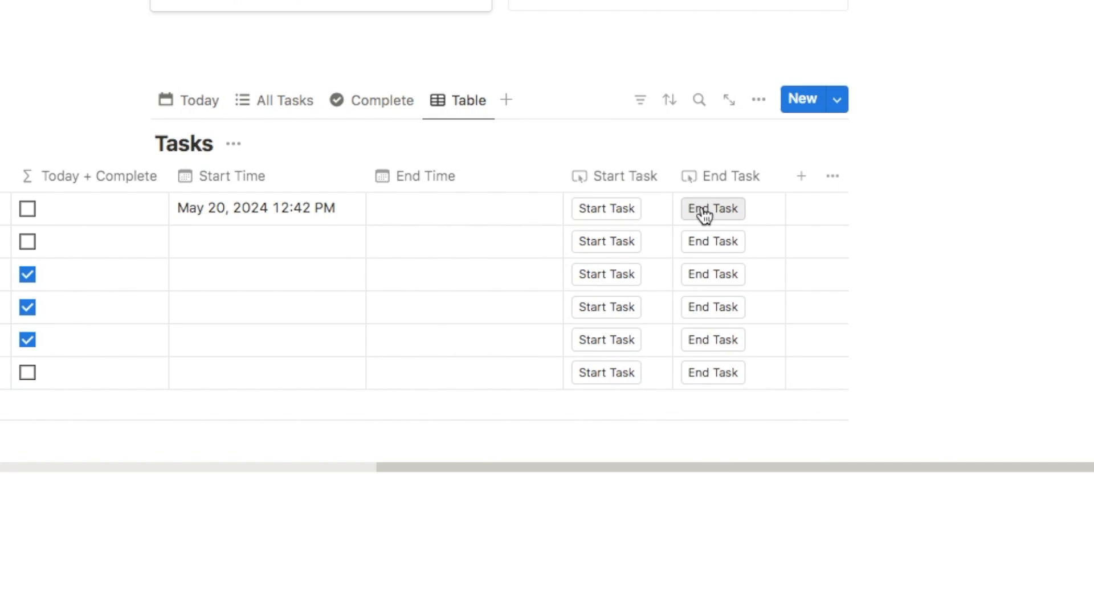
pyautogui.click(704, 209)
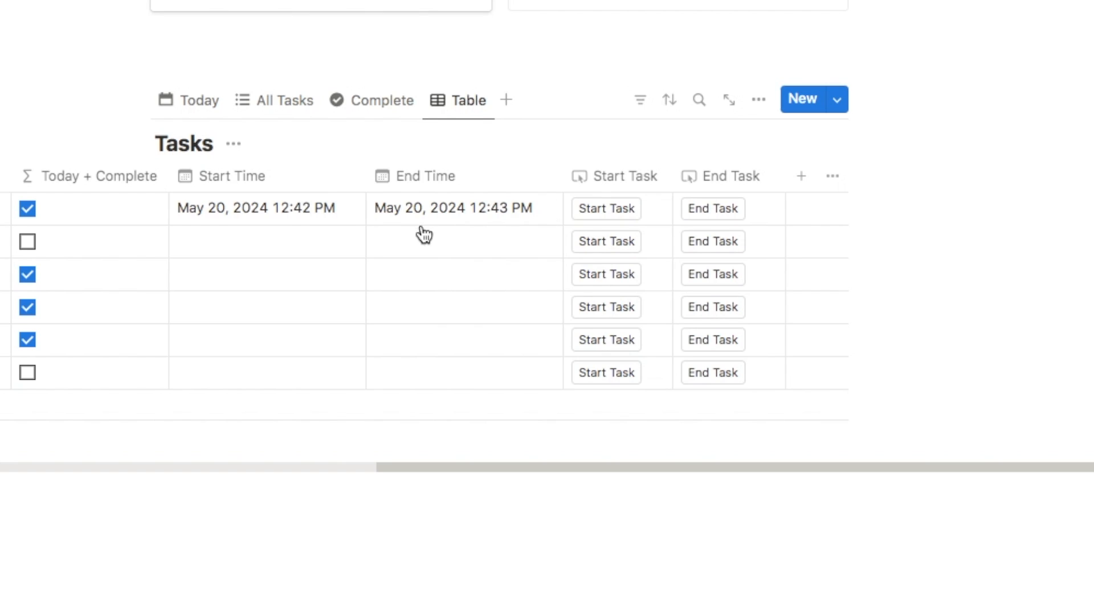
# Change the time in the first task's Start Time to 11:42 PM, keeping the date May 20, 2024
pyautogui.click(296, 214)
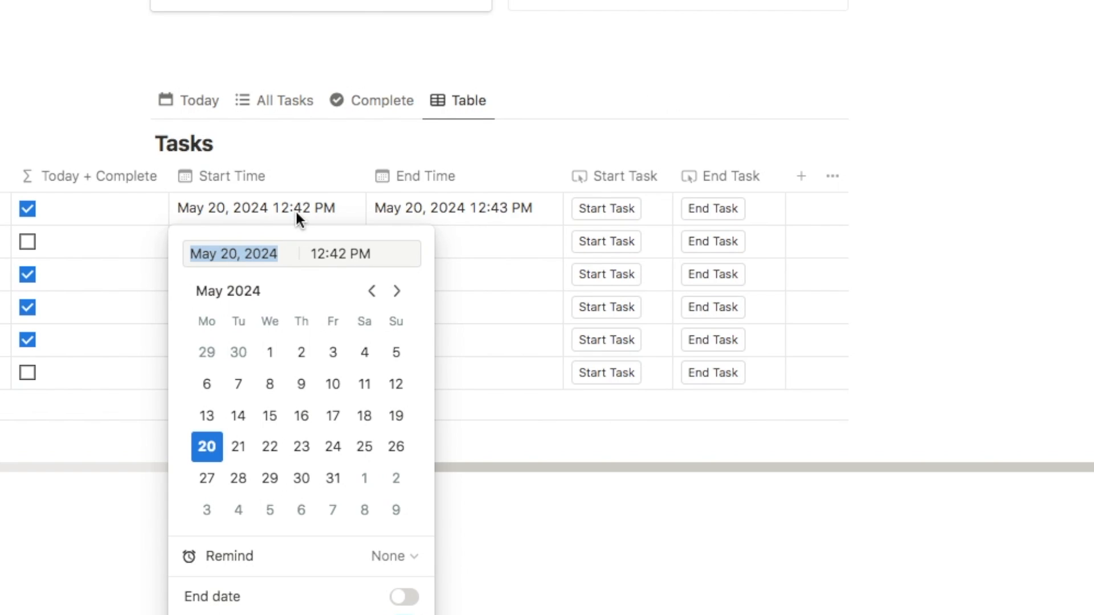
pyautogui.click(324, 254)
pyautogui.press('BackSpace')
pyautogui.write('1')
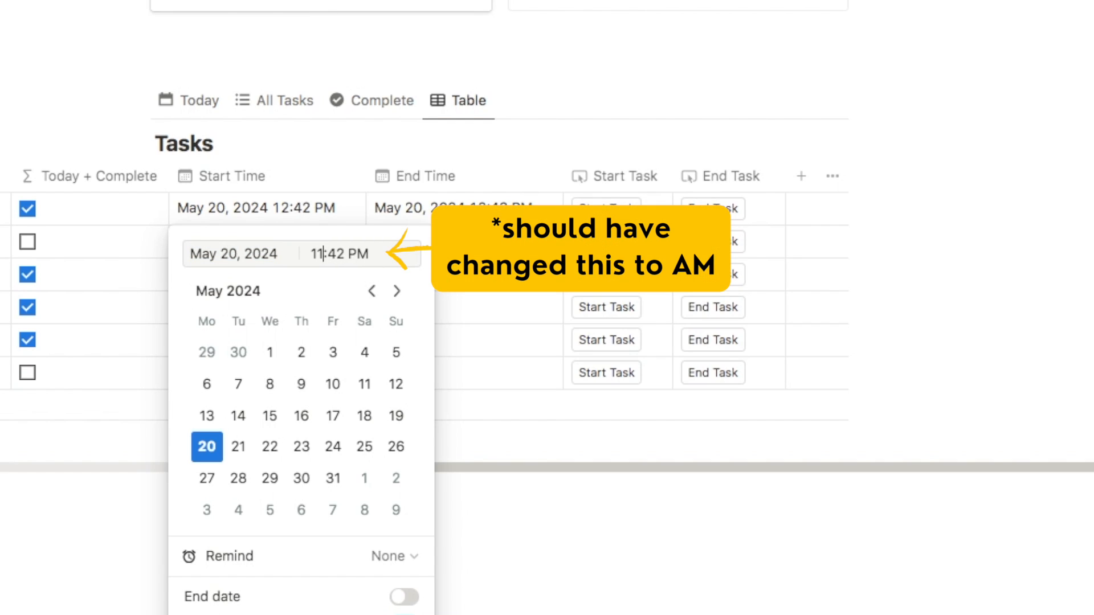
pyautogui.click(1071, 417)
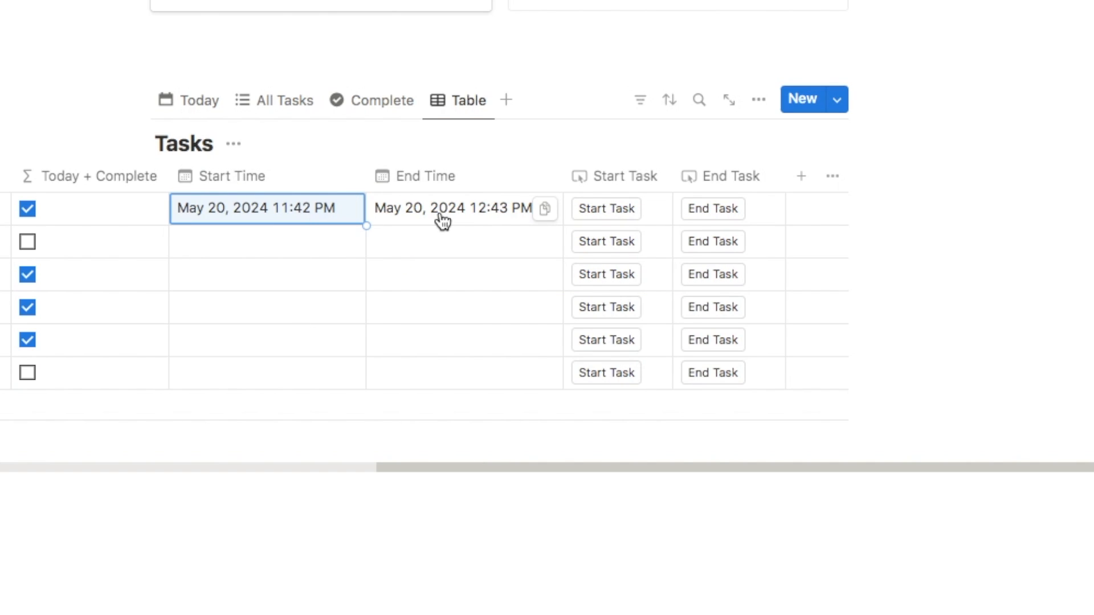
pyautogui.click(997, 396)
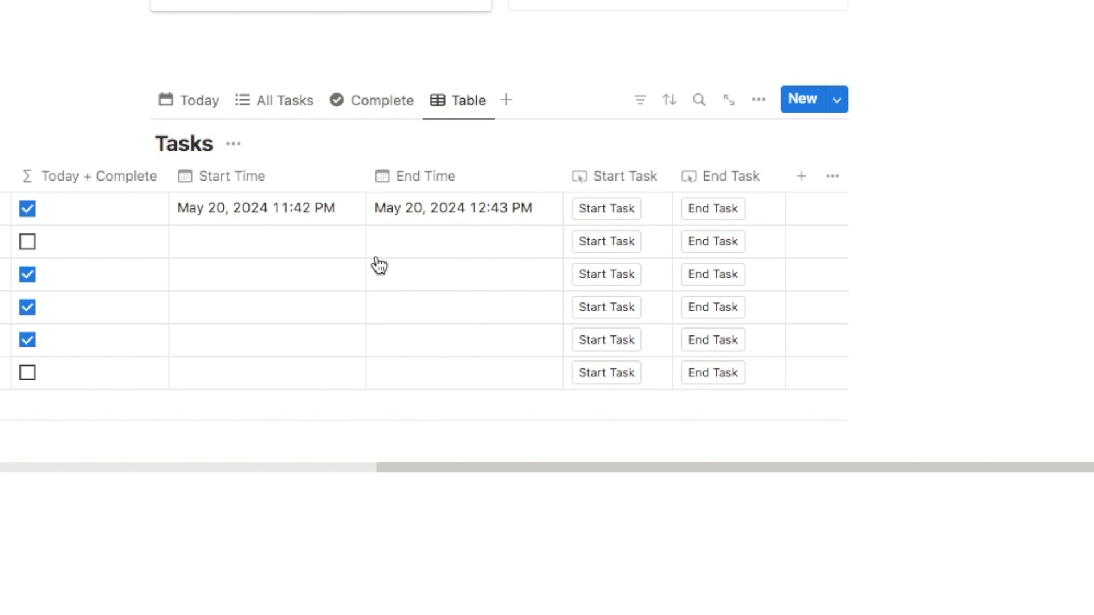
# Add a Formula property named "Time Taken" to the Tasks table
pyautogui.click(802, 178)
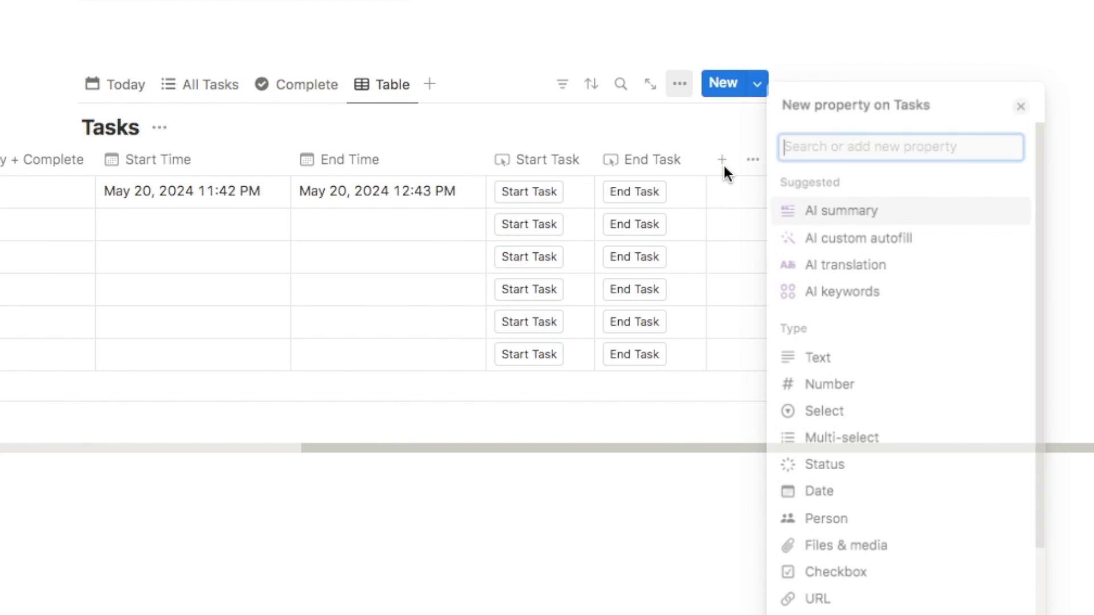
pyautogui.write('form')
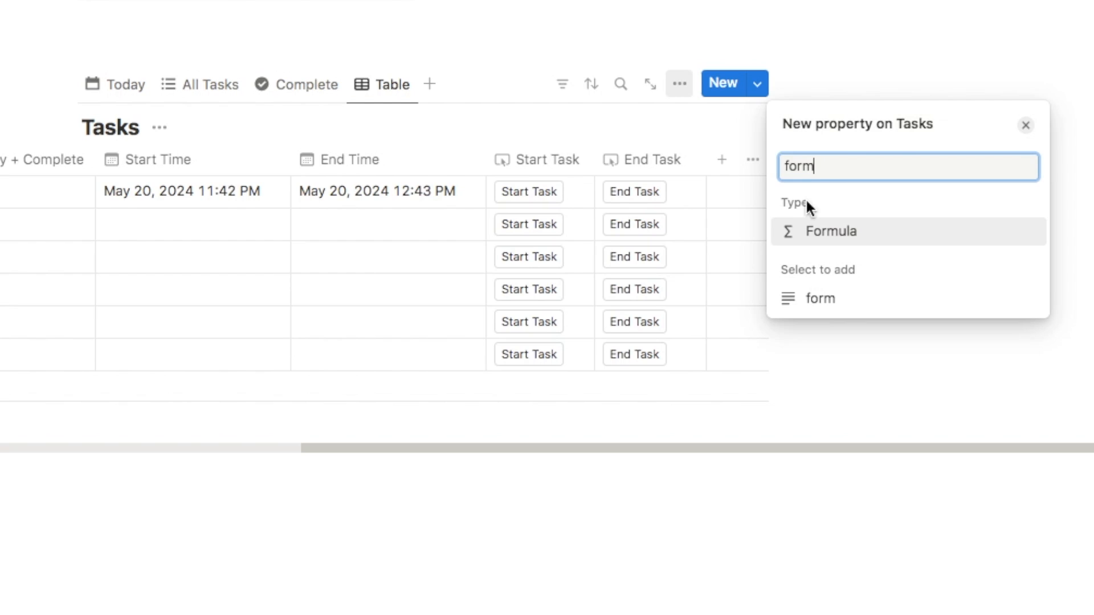
pyautogui.click(837, 233)
pyautogui.write('Time')
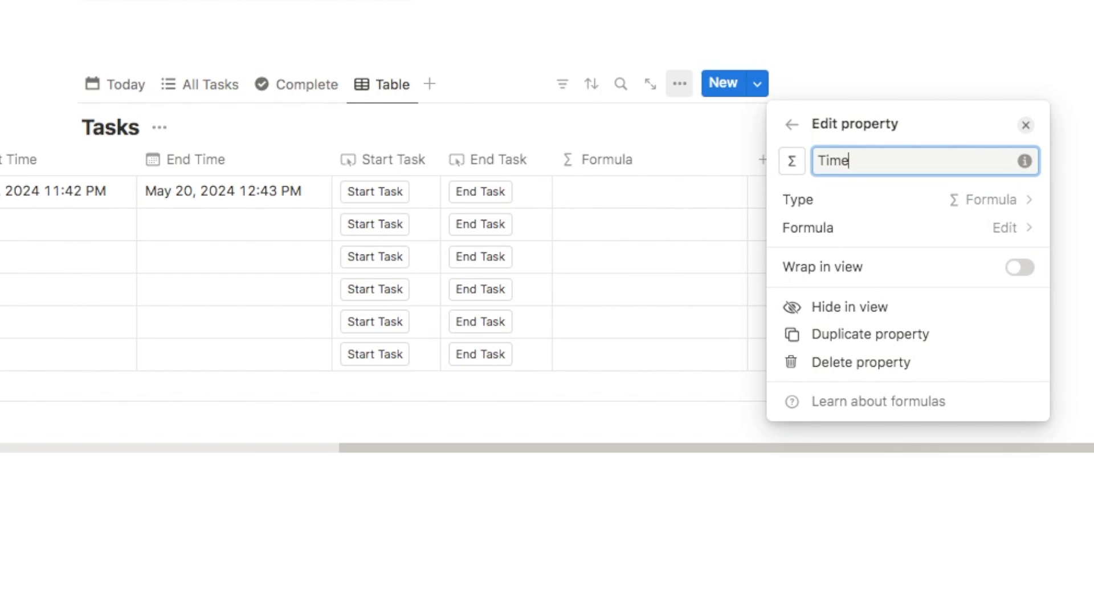
pyautogui.write(' Taken')
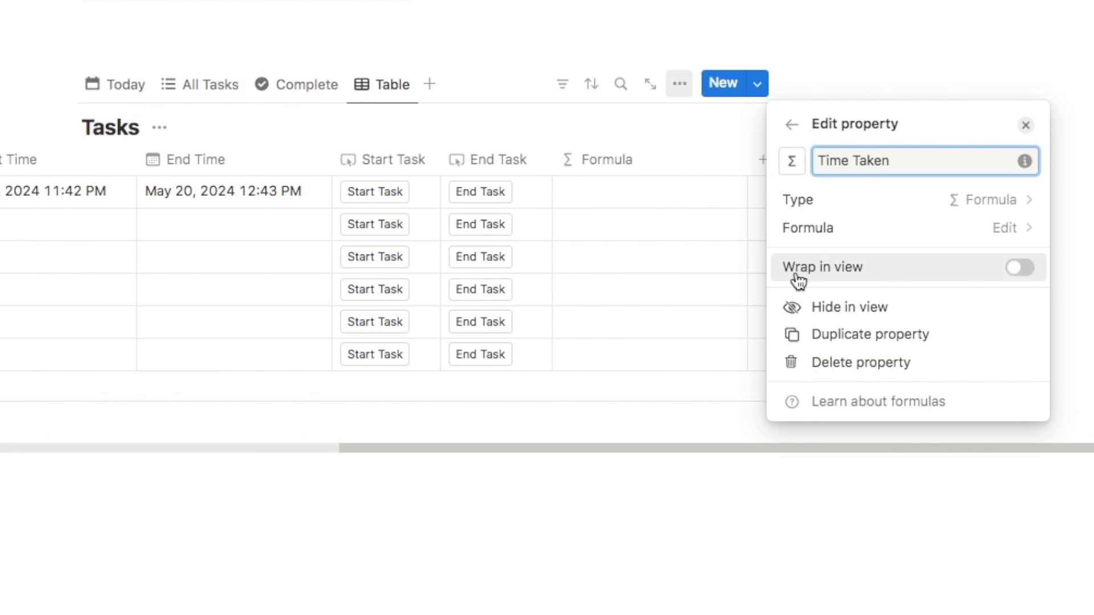
# Begin the Time Taken formula with dateBetween, using End Time as the first date and Start Time as the second
pyautogui.click(845, 232)
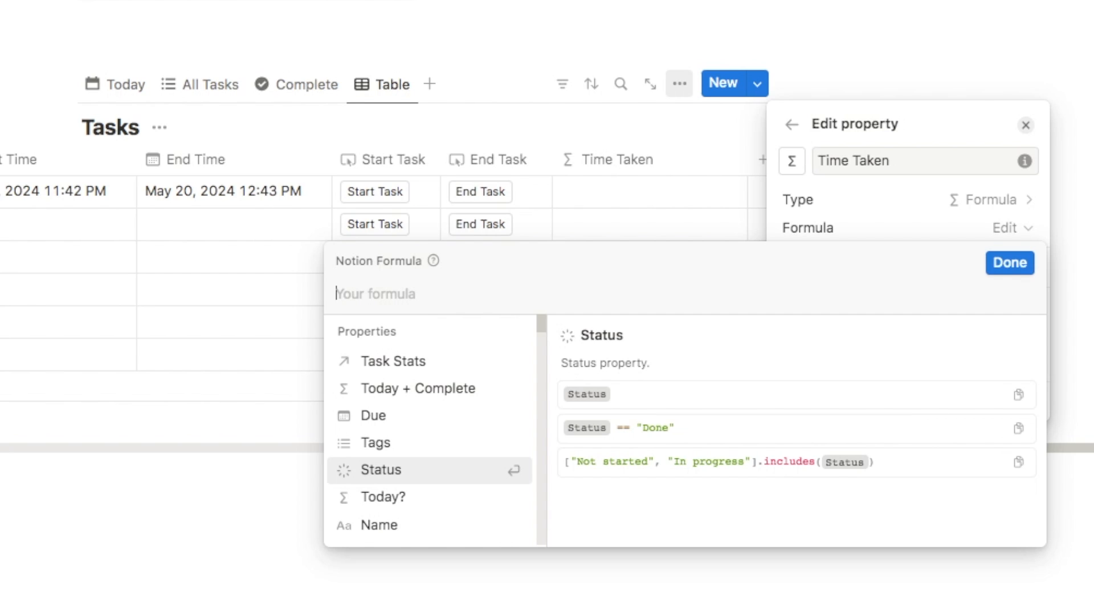
pyautogui.write('dateBet')
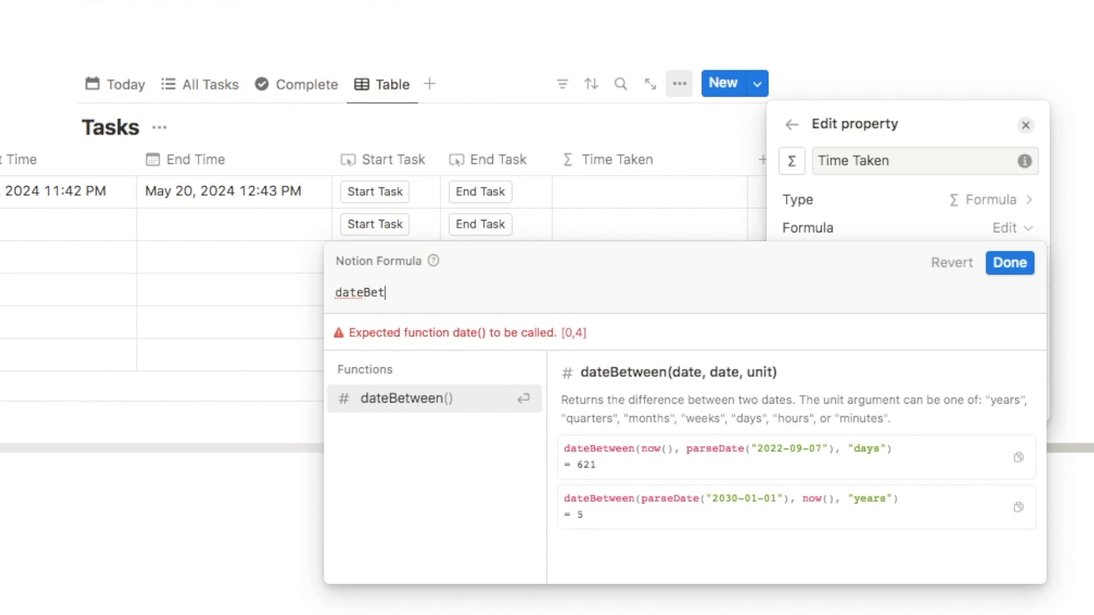
pyautogui.click(411, 403)
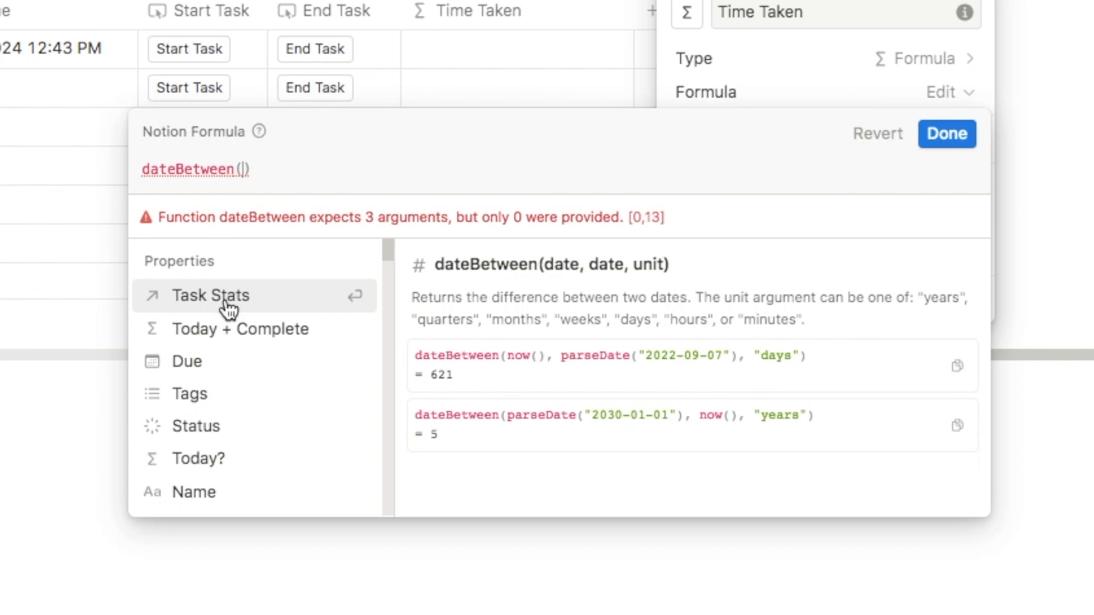
pyautogui.scroll(-3, 228, 369)
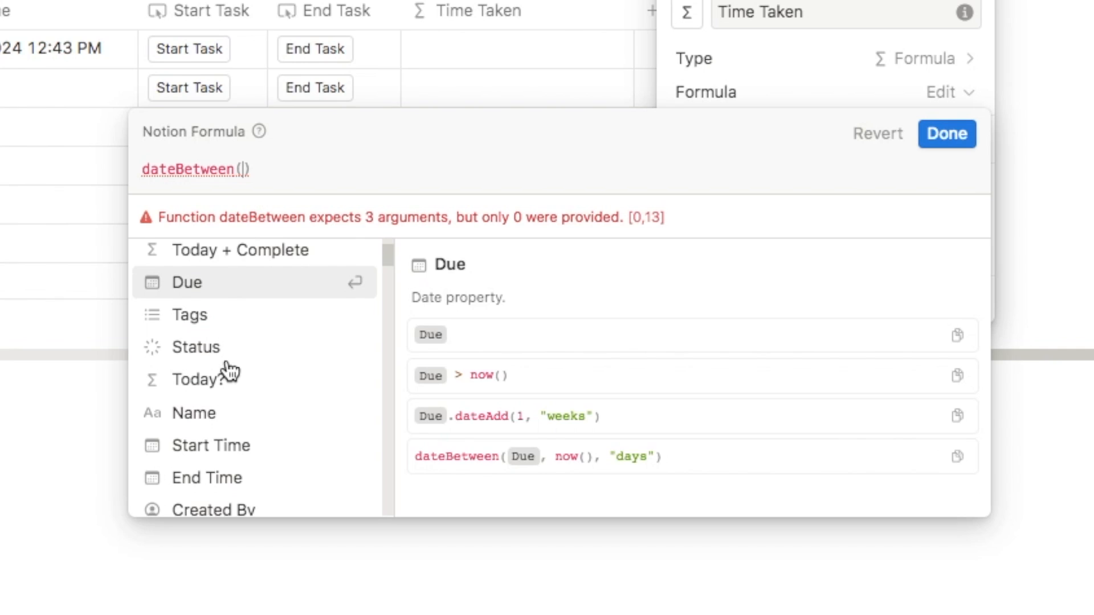
pyautogui.scroll(-4, 212, 370)
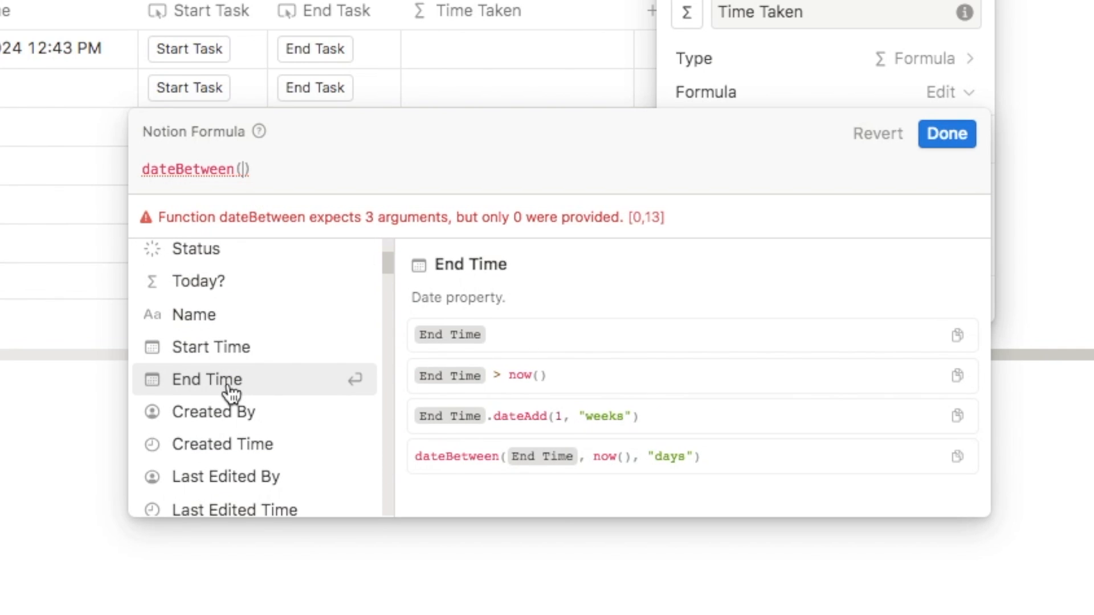
pyautogui.click(230, 391)
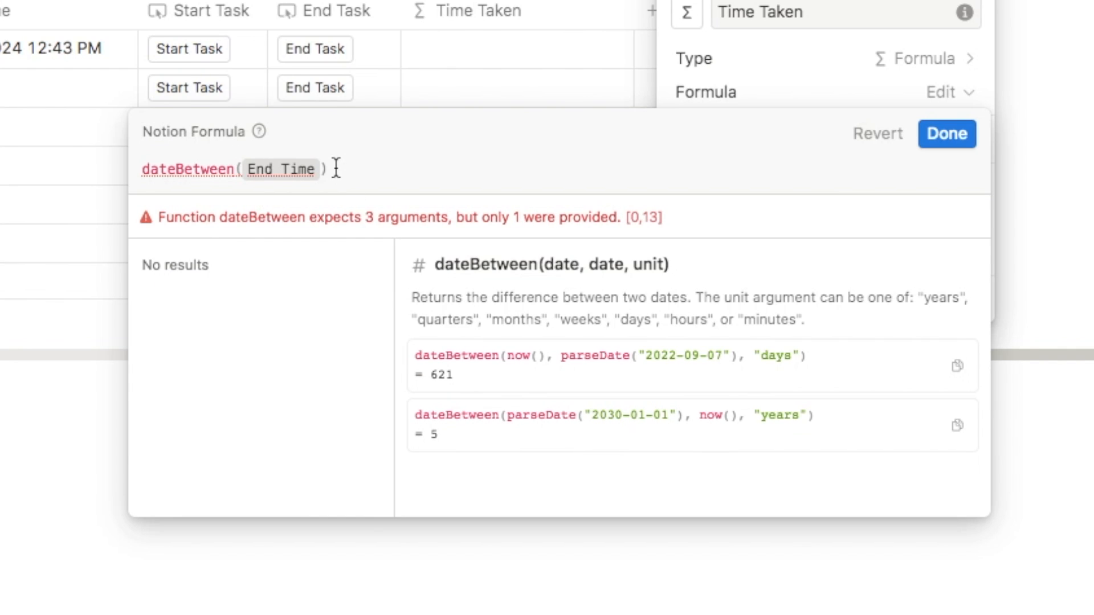
pyautogui.write(',')
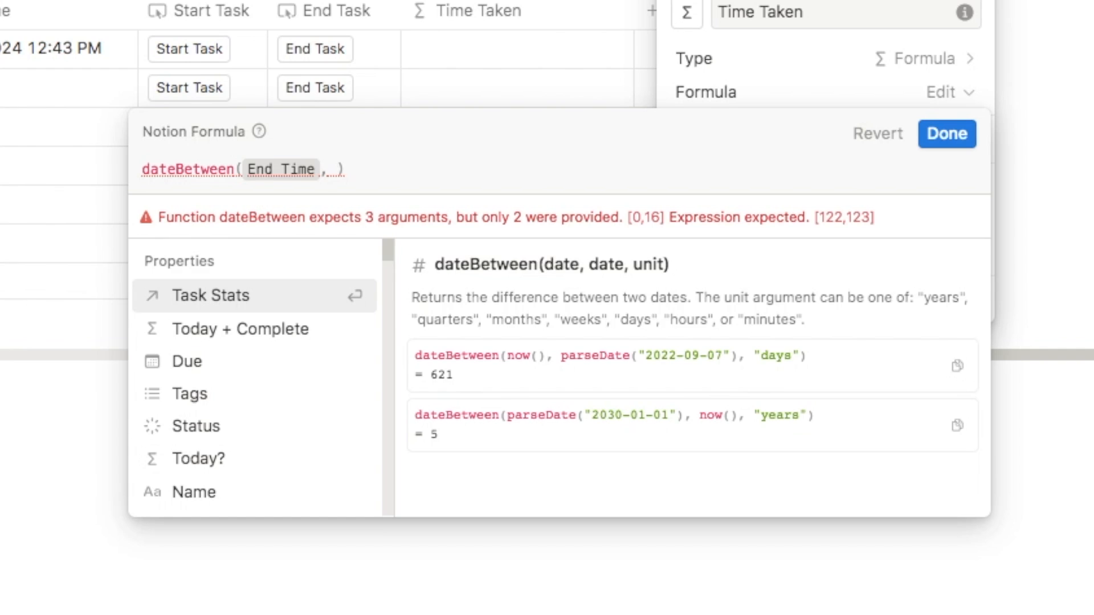
pyautogui.scroll(-4, 285, 344)
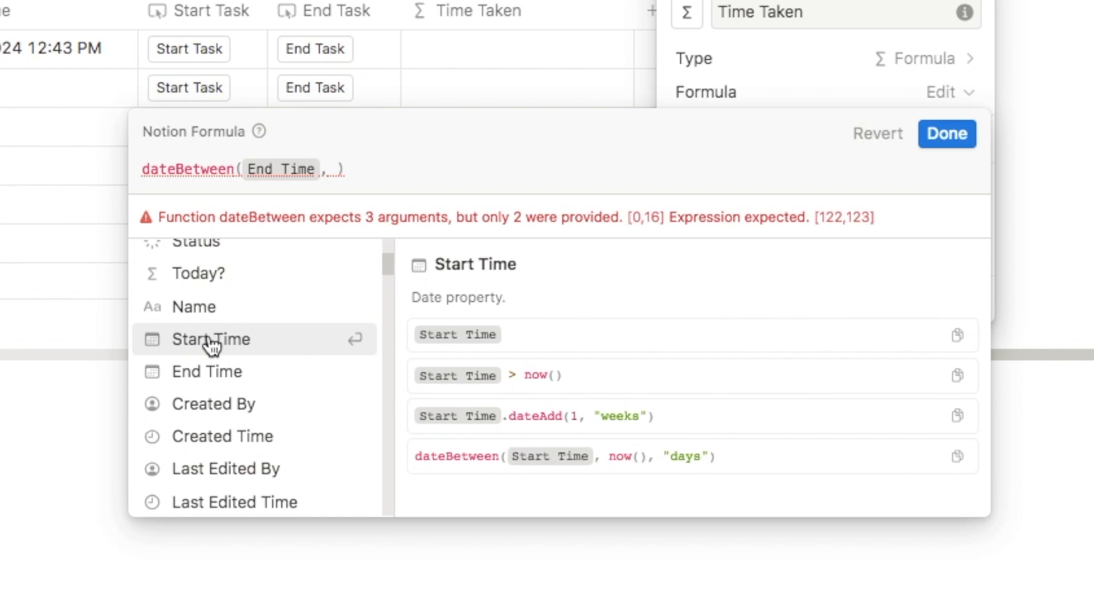
pyautogui.click(228, 344)
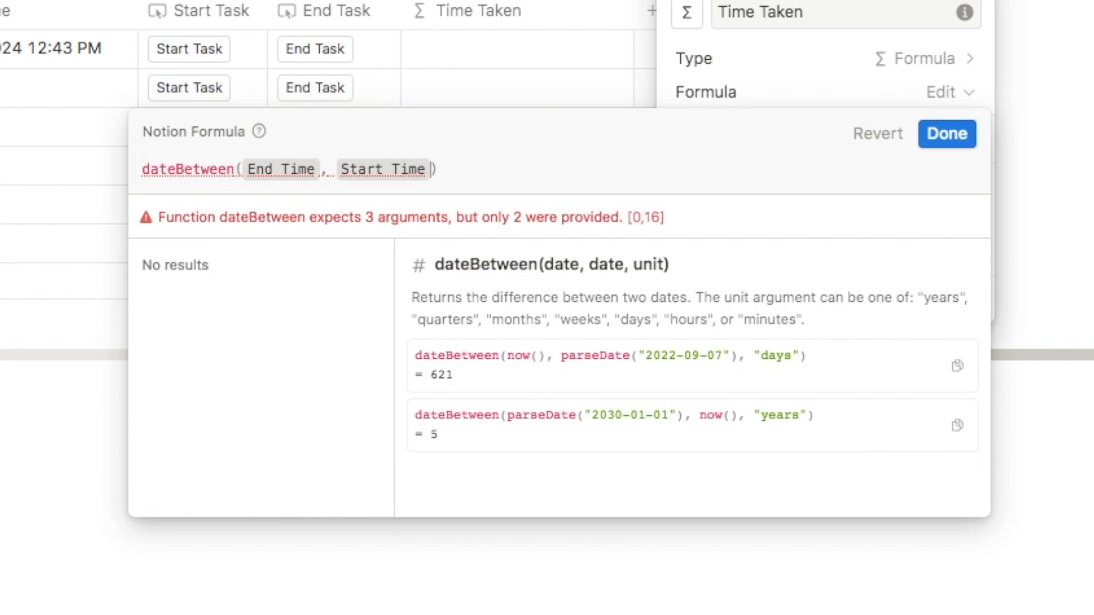
# Complete the dateBetween formula with "minutes" as the unit and save it
pyautogui.write(',')
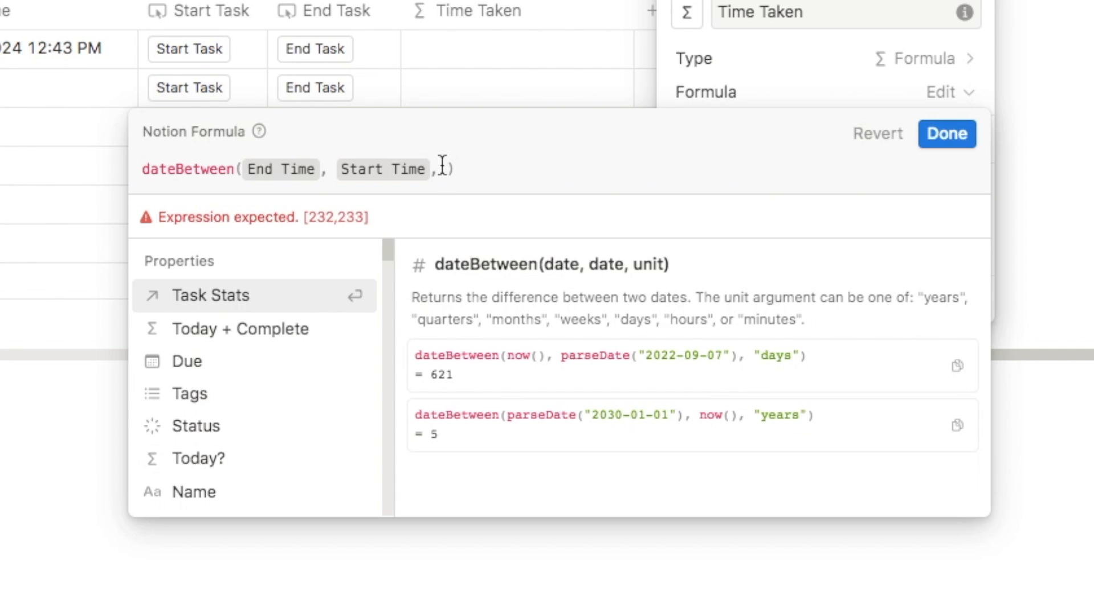
pyautogui.write('""')
pyautogui.write('minutes')
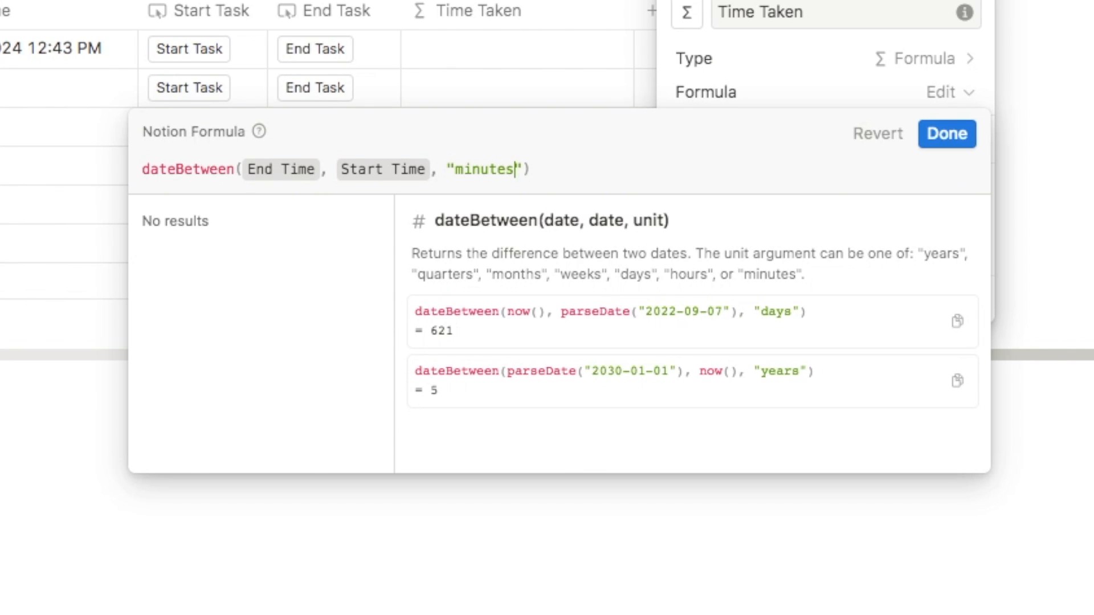
pyautogui.click(946, 135)
pyautogui.press('Return')
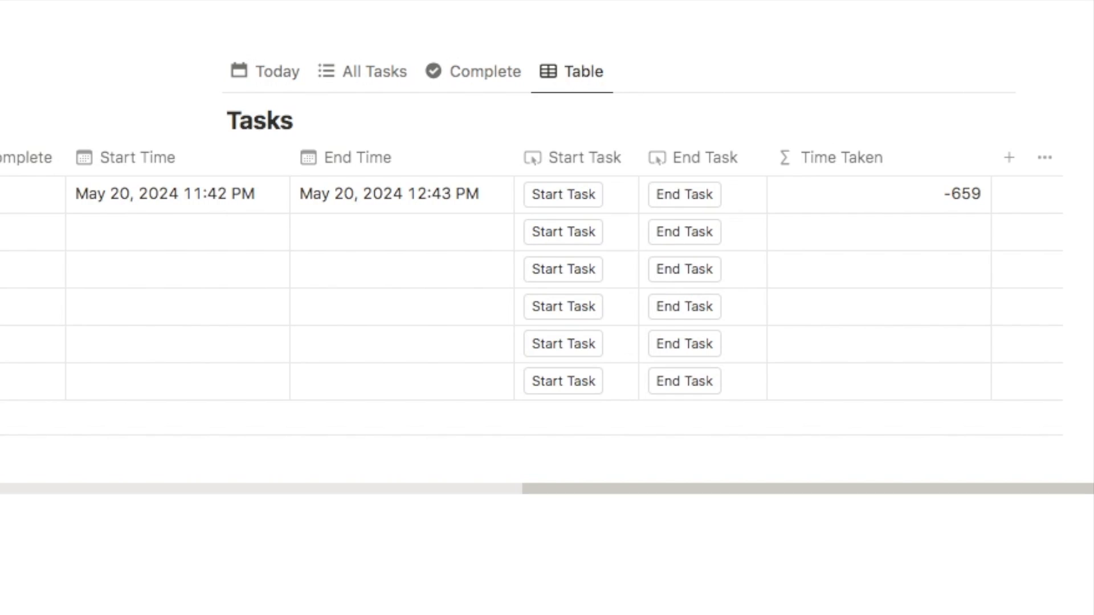
# Change the first task's Start Time to 11:42 AM, keeping the date May 20, 2024
pyautogui.click(213, 197)
pyautogui.click(277, 255)
pyautogui.press('BackSpace')
pyautogui.write('A')
pyautogui.press('Escape')
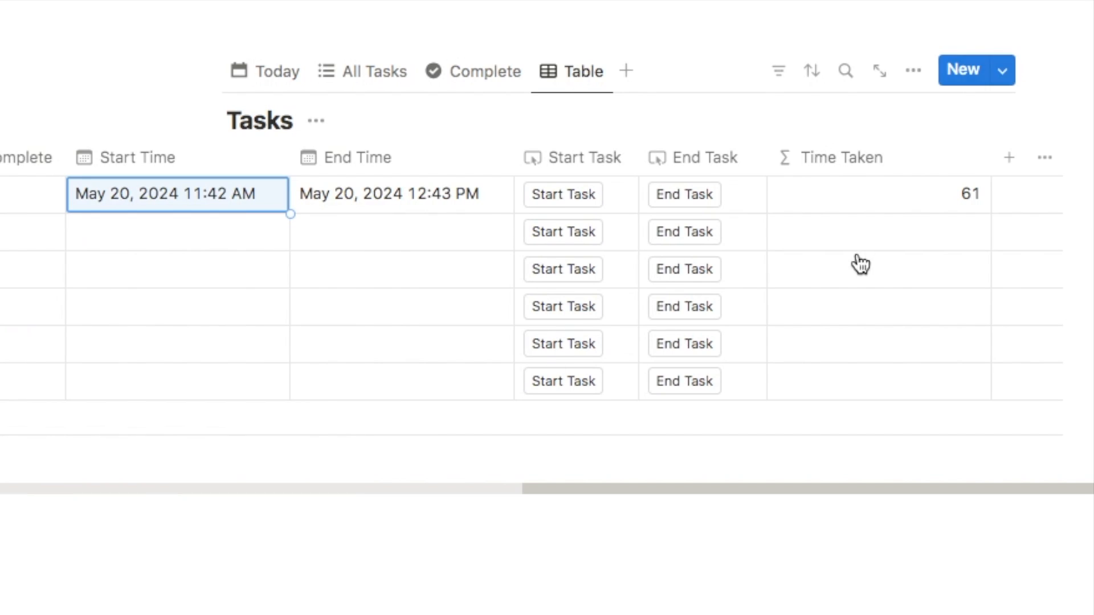
# Narrow the Time Taken column in the Tasks table and clear the cell selection
pyautogui.moveTo(974, 164); pyautogui.dragTo(923, 174)
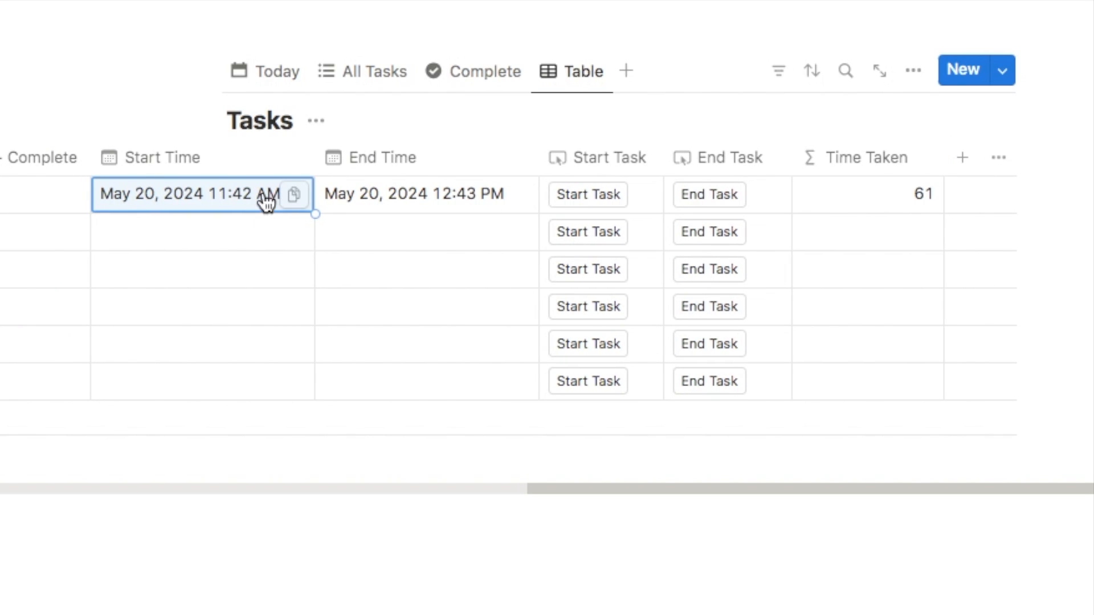
pyautogui.press('Escape')
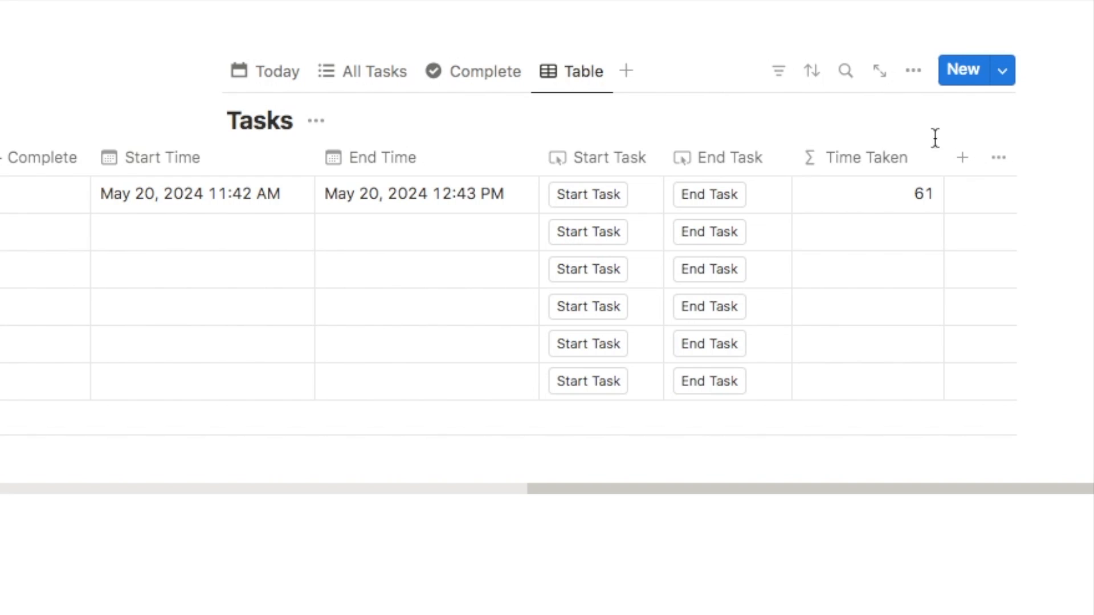
pyautogui.click(486, 79)
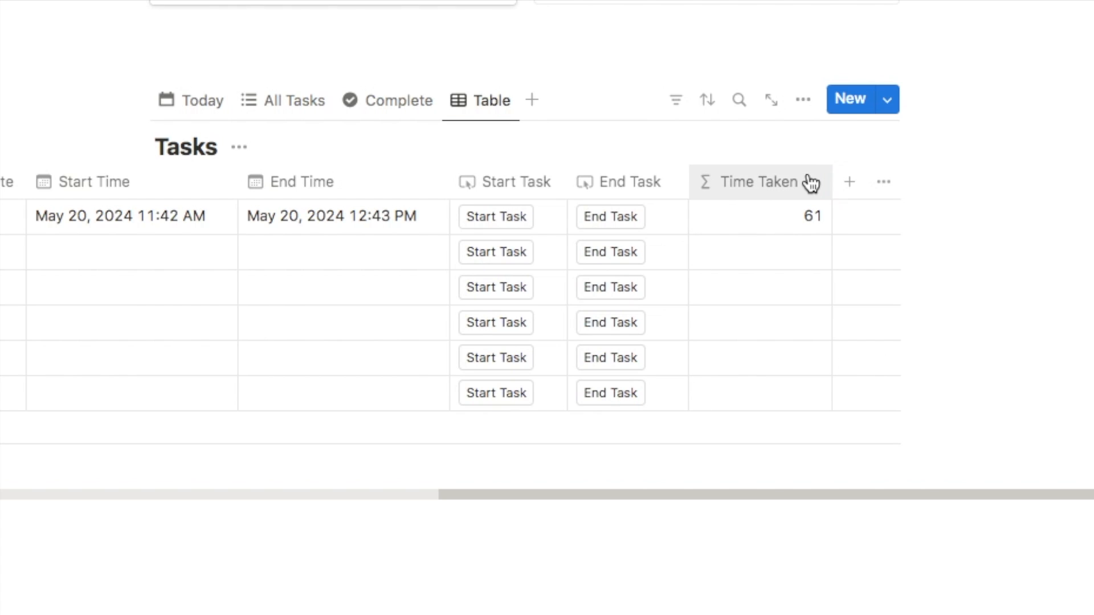
# Add another Formula property named "Time Taken + Label" to the Tasks table
pyautogui.click(852, 187)
pyautogui.write('form')
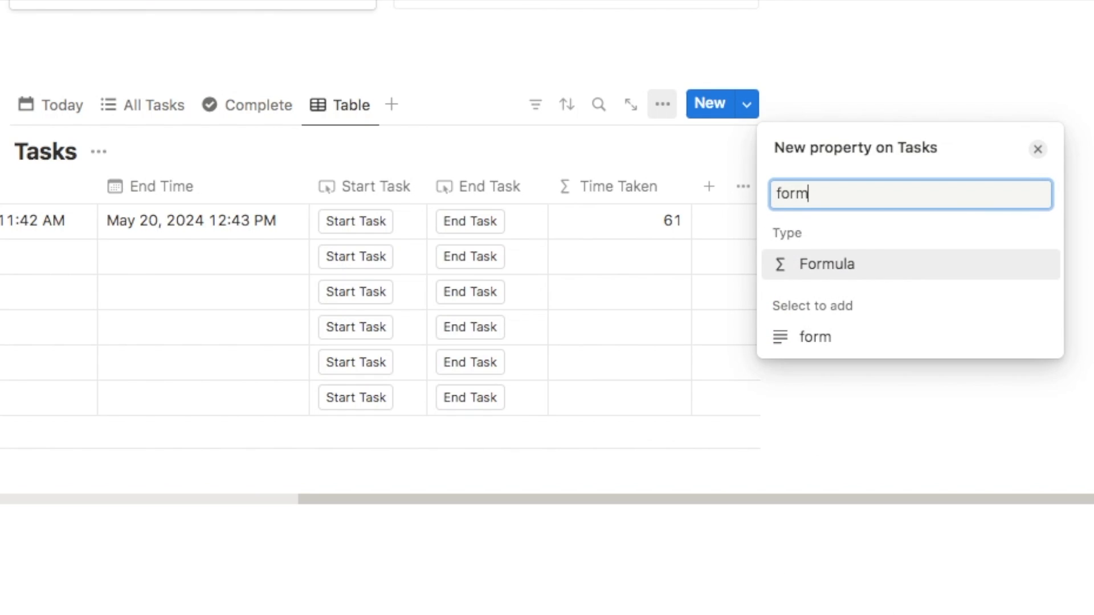
pyautogui.click(792, 259)
pyautogui.write('Ti')
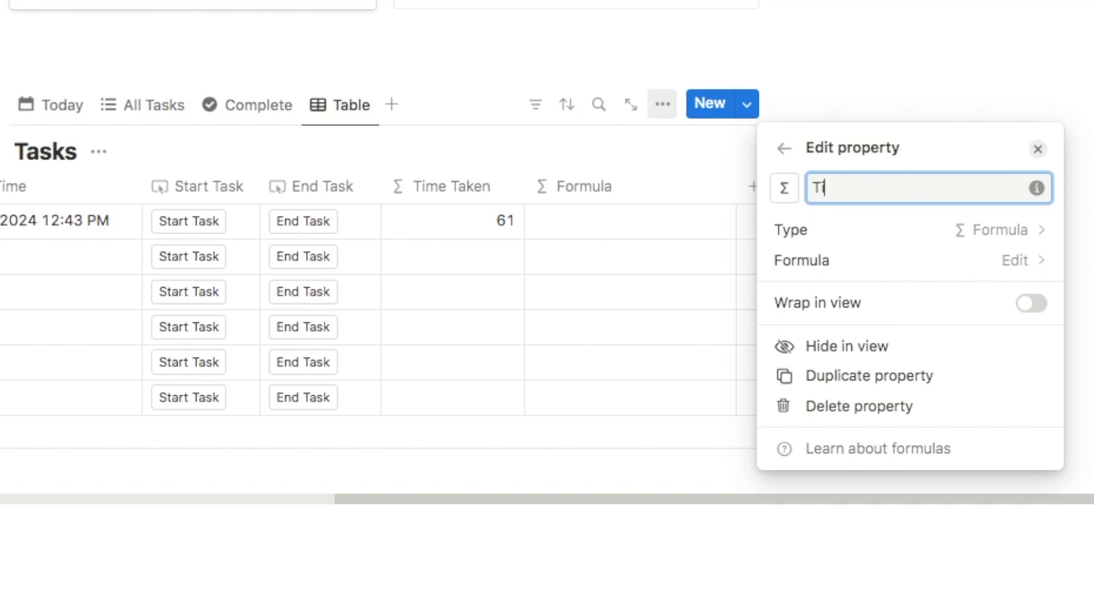
pyautogui.write('me Taken + Labe')
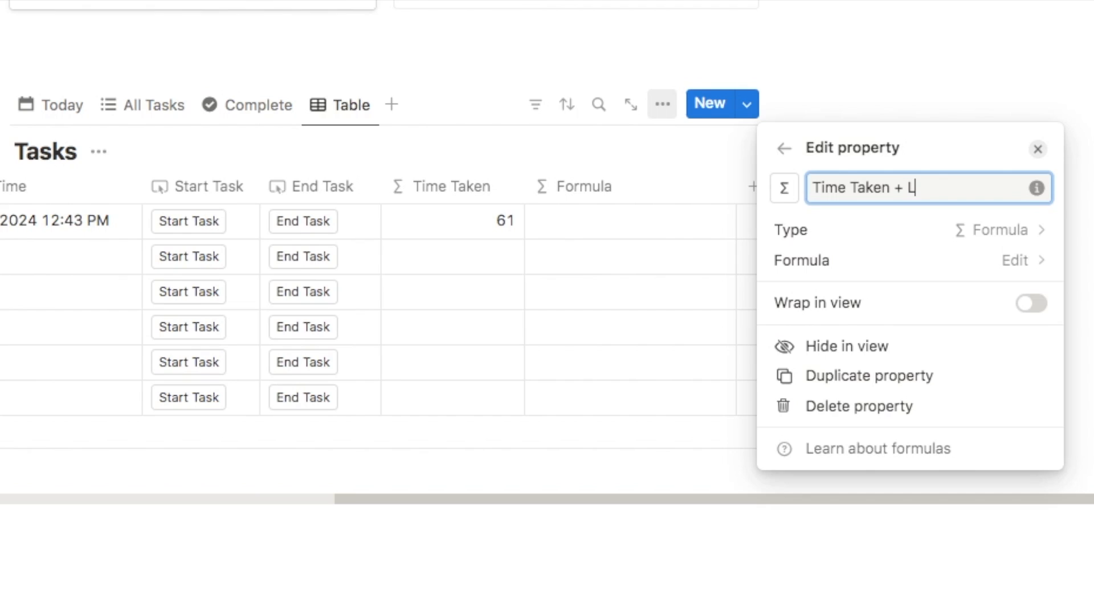
pyautogui.write('l')
# Start the Time Taken + Label formula with an if function whose condition, on a new line, is Time Taken < 60
pyautogui.click(851, 265)
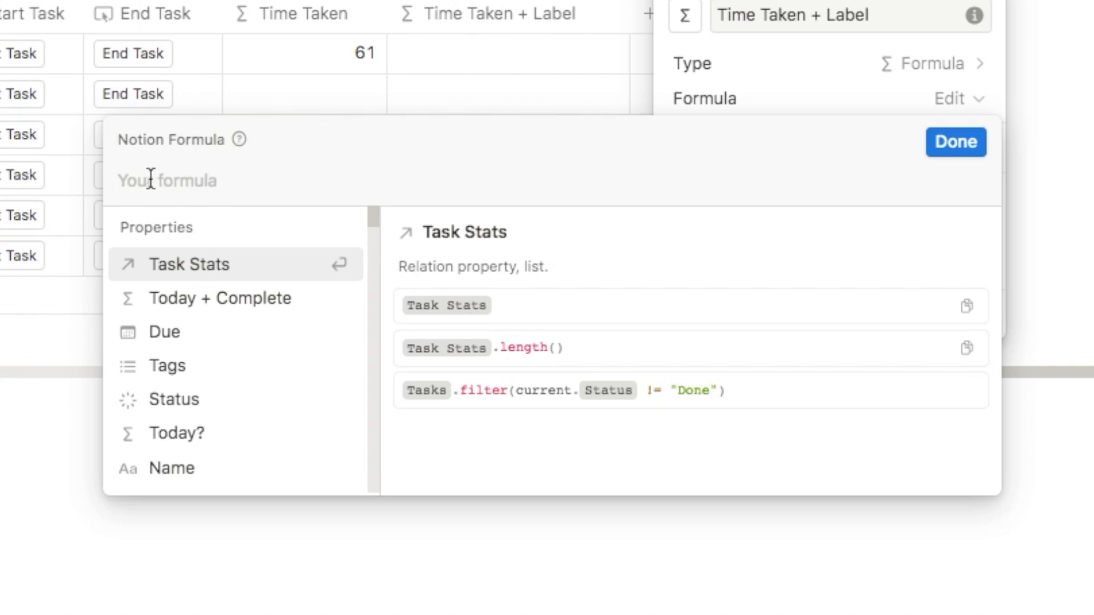
pyautogui.write('if')
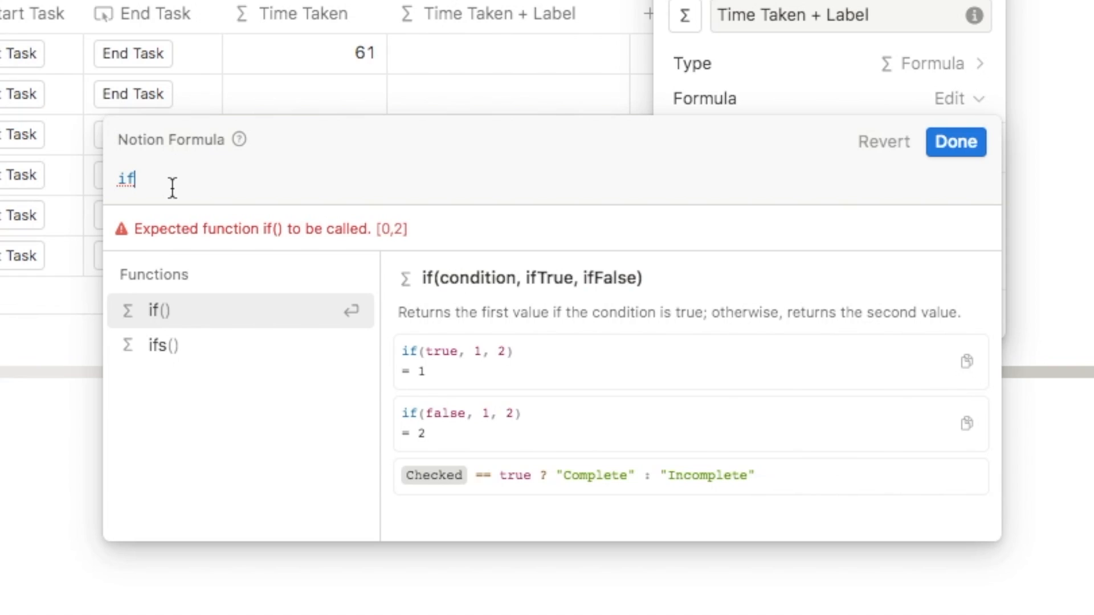
pyautogui.write('(')
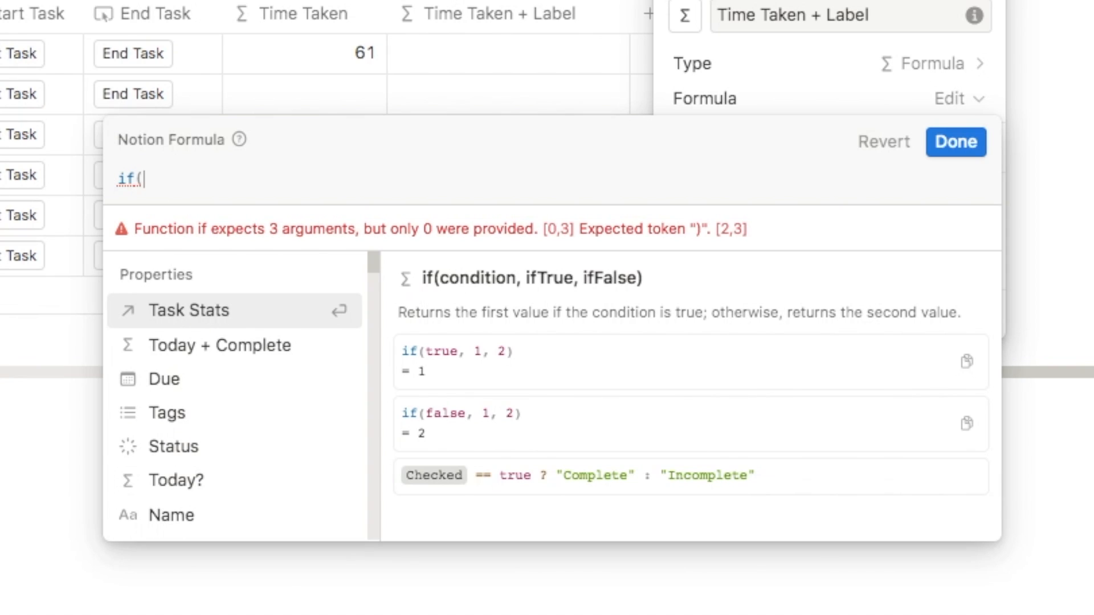
pyautogui.hotkey('shift', 'Return')
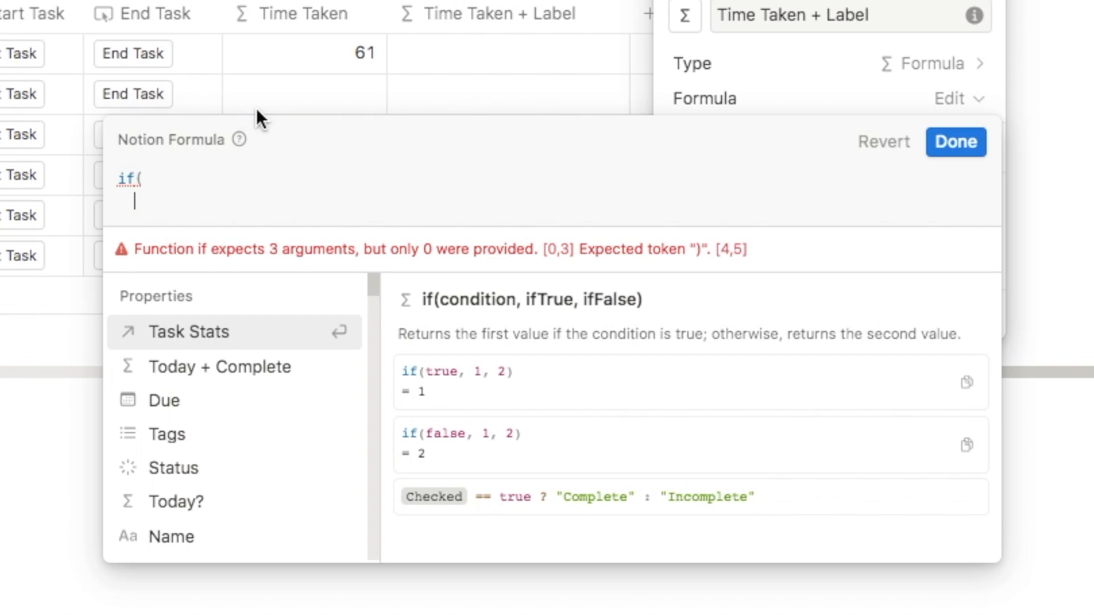
pyautogui.scroll(-3, 225, 343)
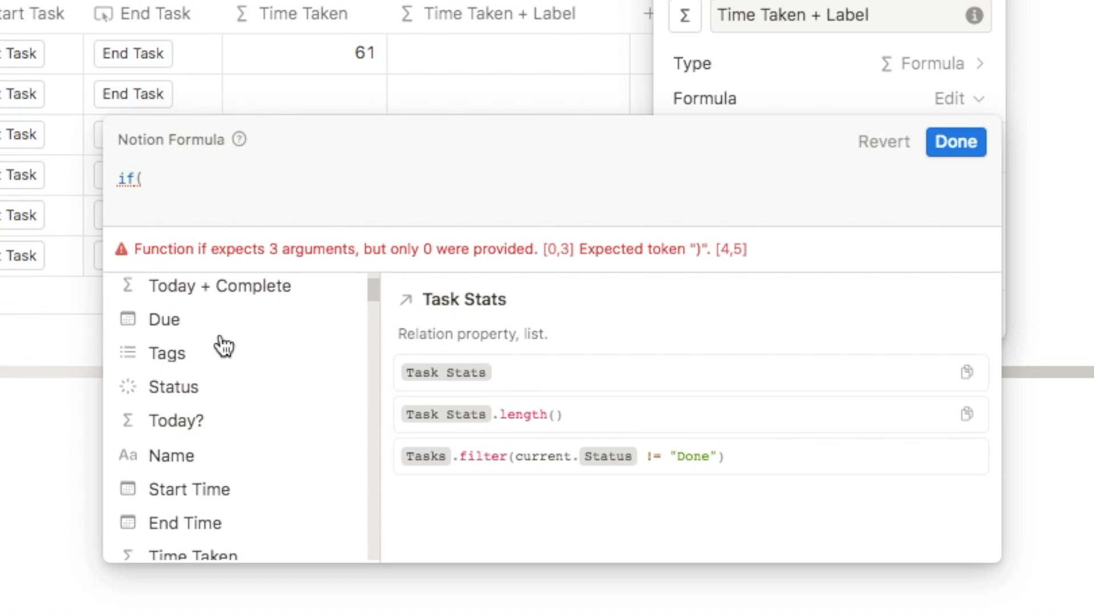
pyautogui.scroll(-2, 224, 344)
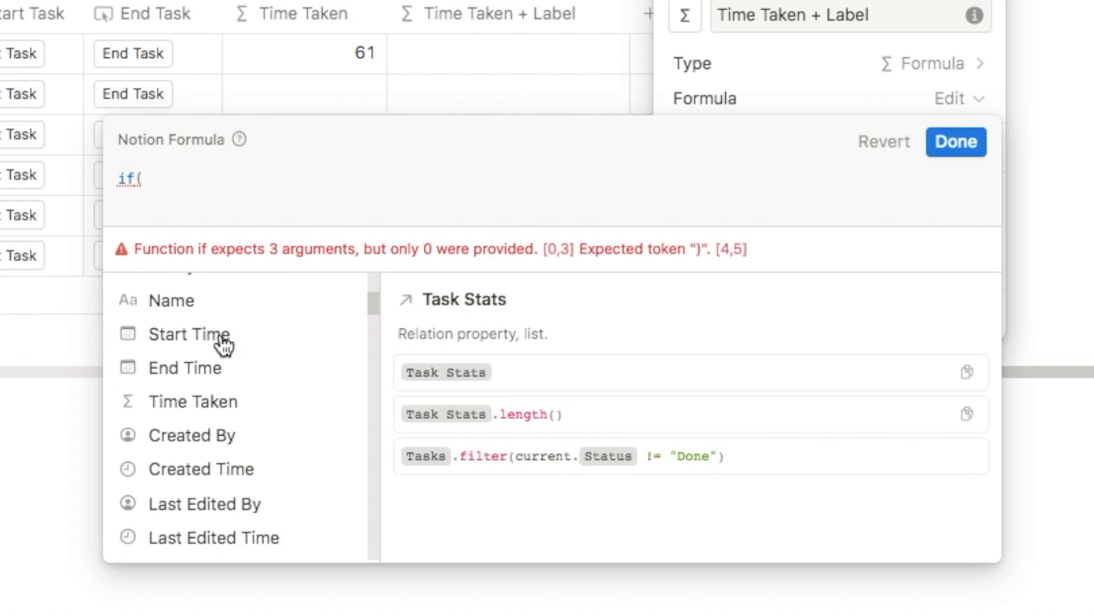
pyautogui.click(201, 405)
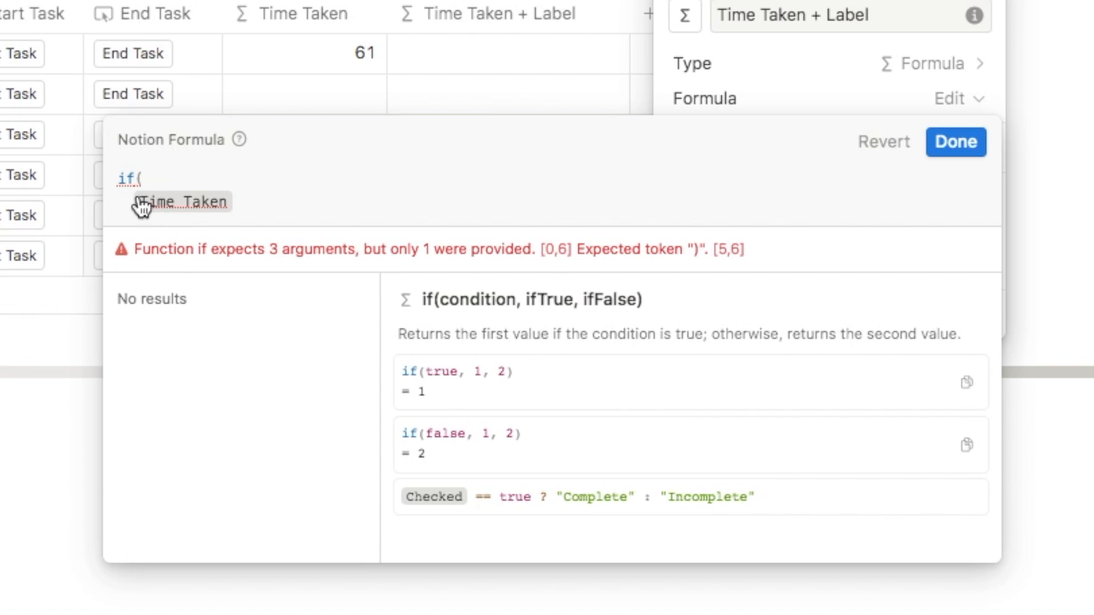
pyautogui.write('< ')
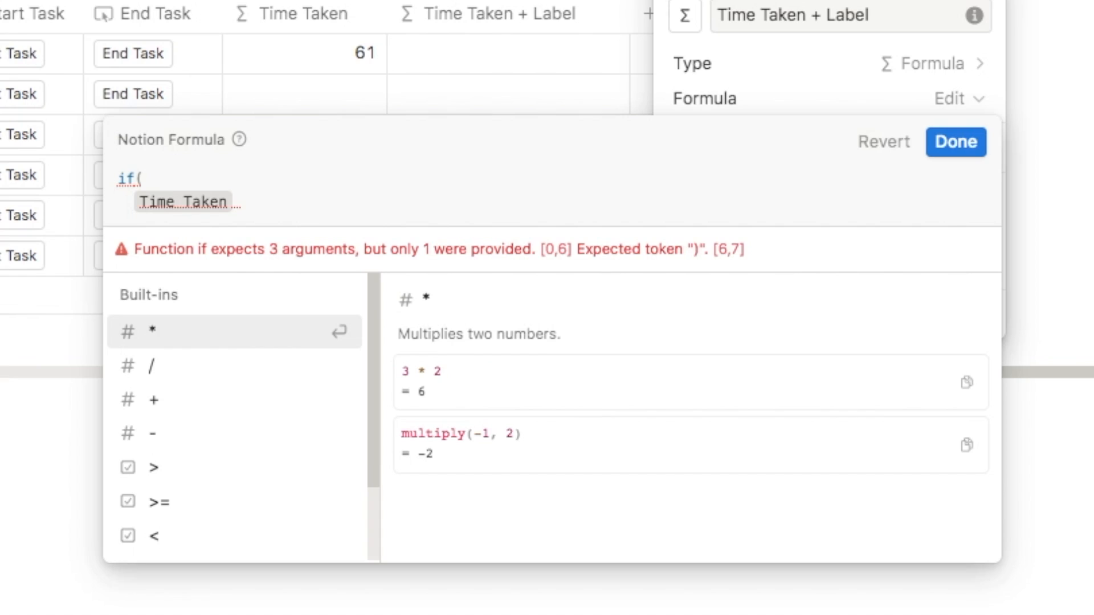
pyautogui.write('60')
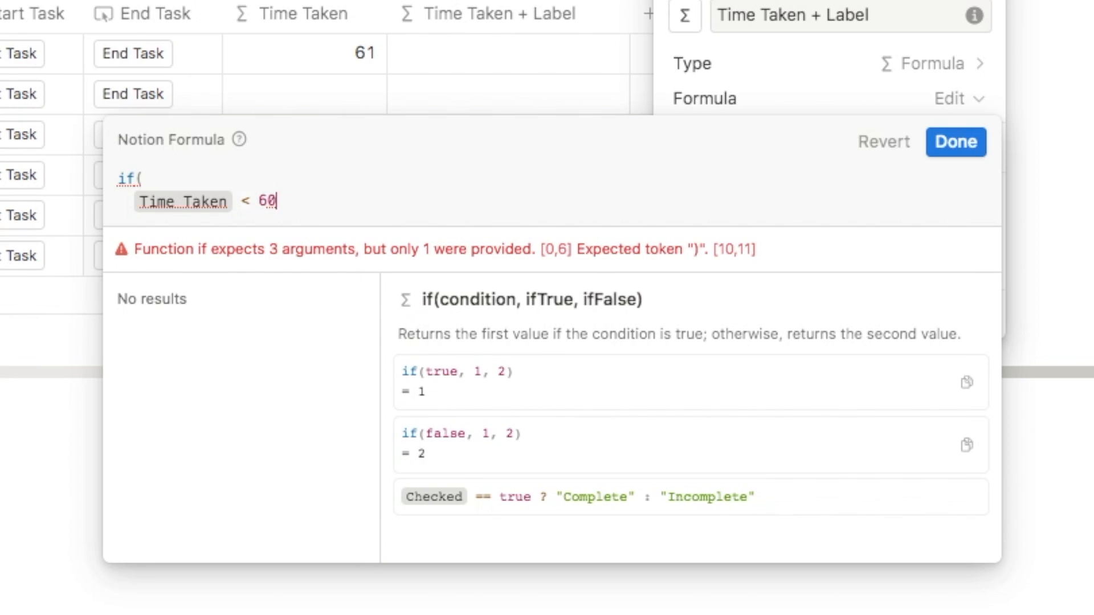
# Add Time Taken + " min" as the if function's true result, followed by a comma
pyautogui.write(',')
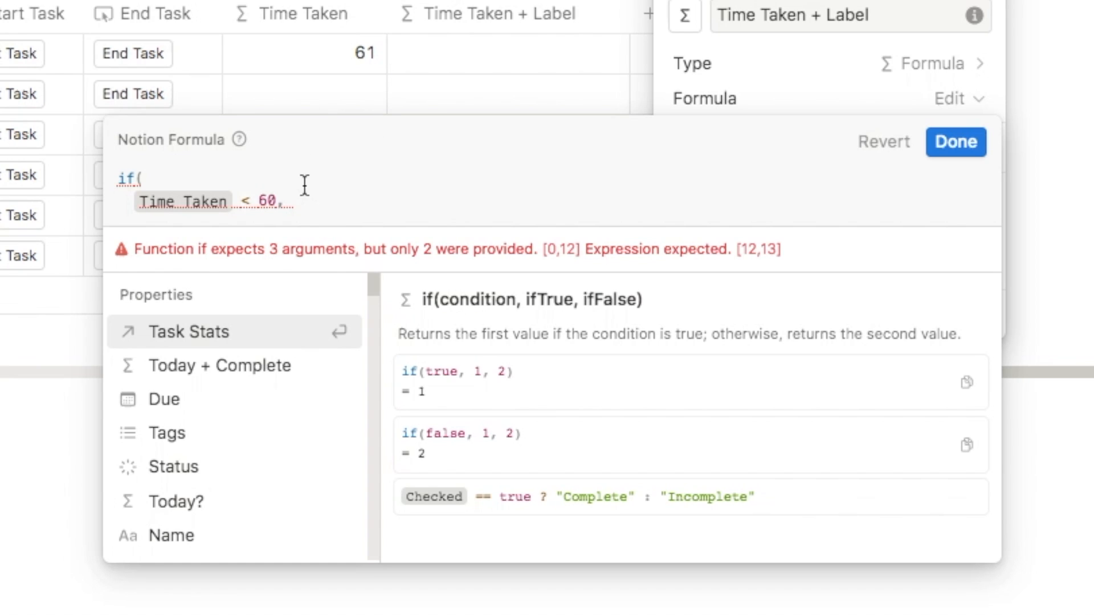
pyautogui.scroll(-5, 262, 351)
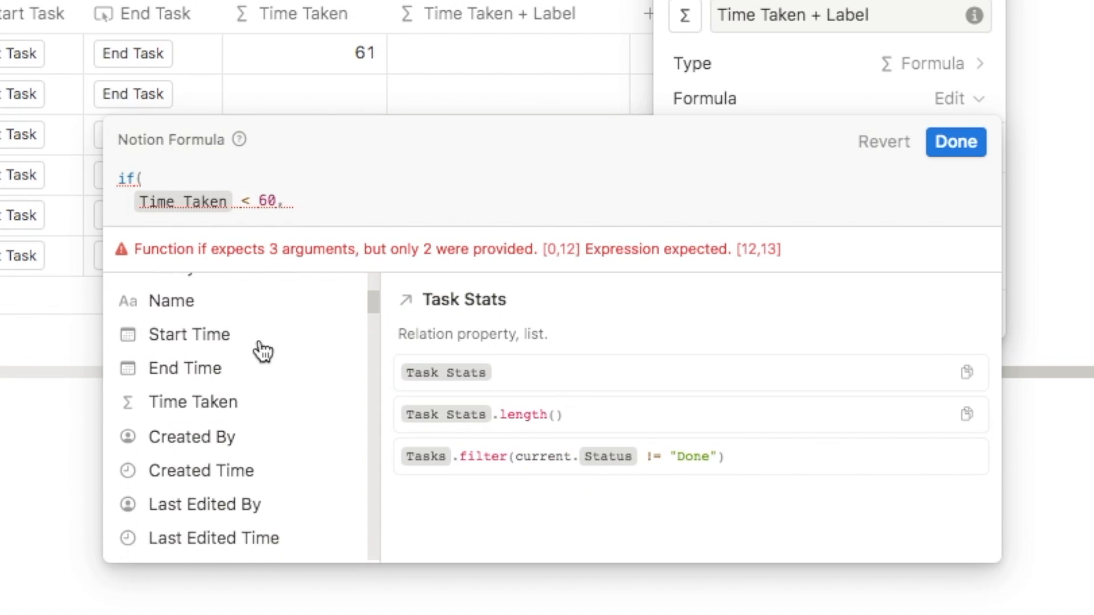
pyautogui.click(215, 415)
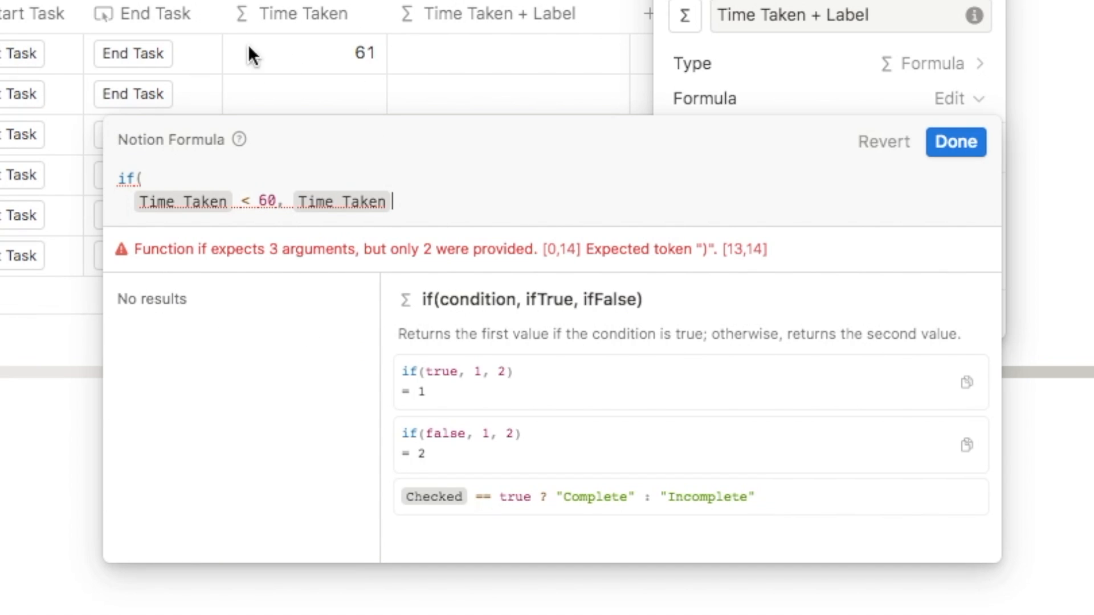
pyautogui.write('+')
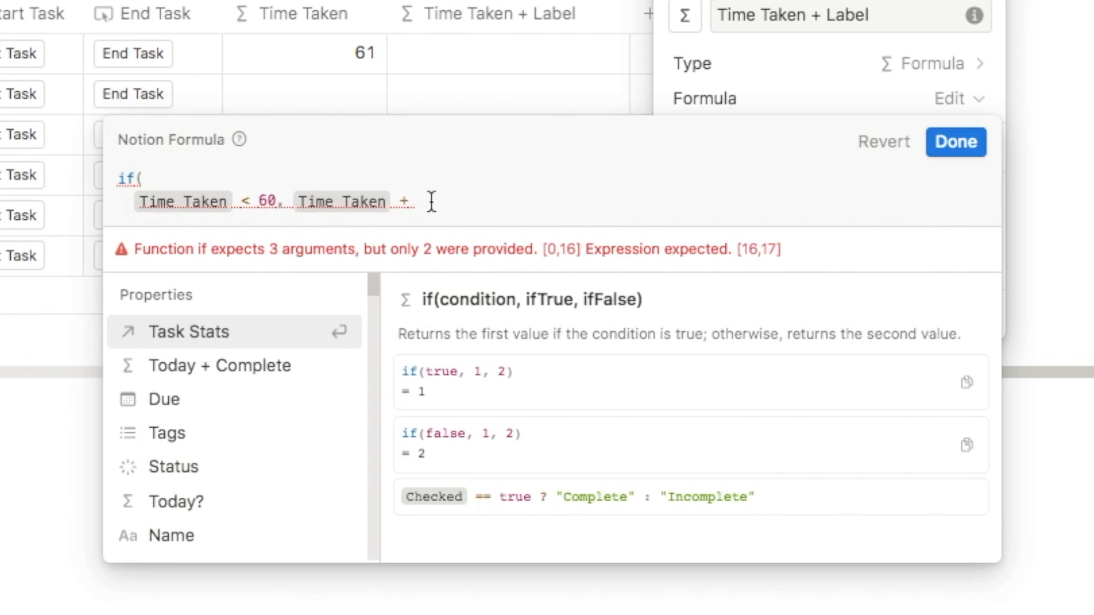
pyautogui.write('" ')
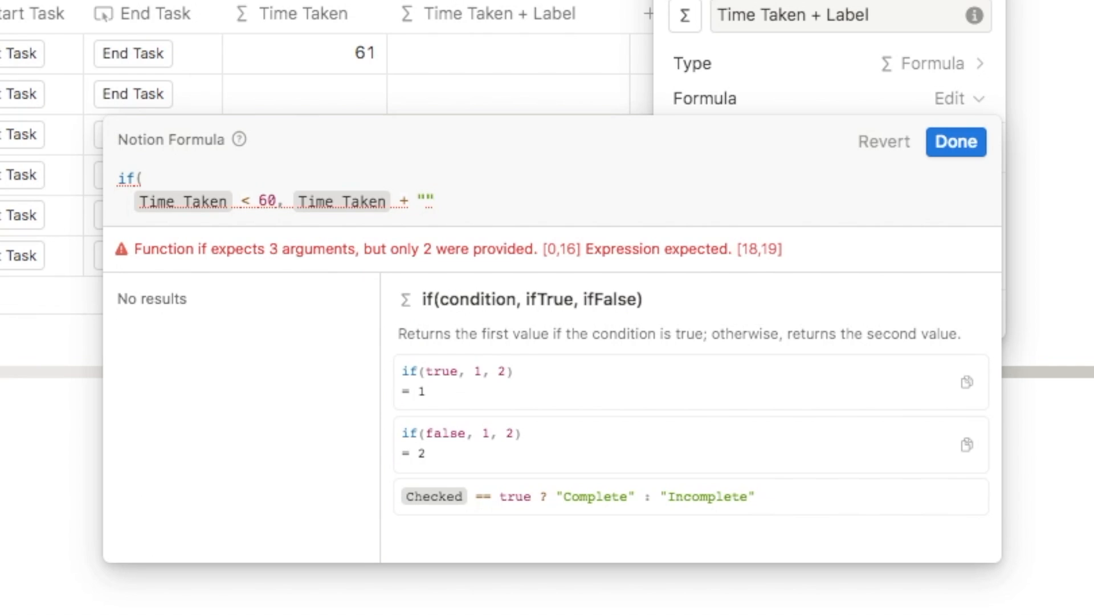
pyautogui.write('min')
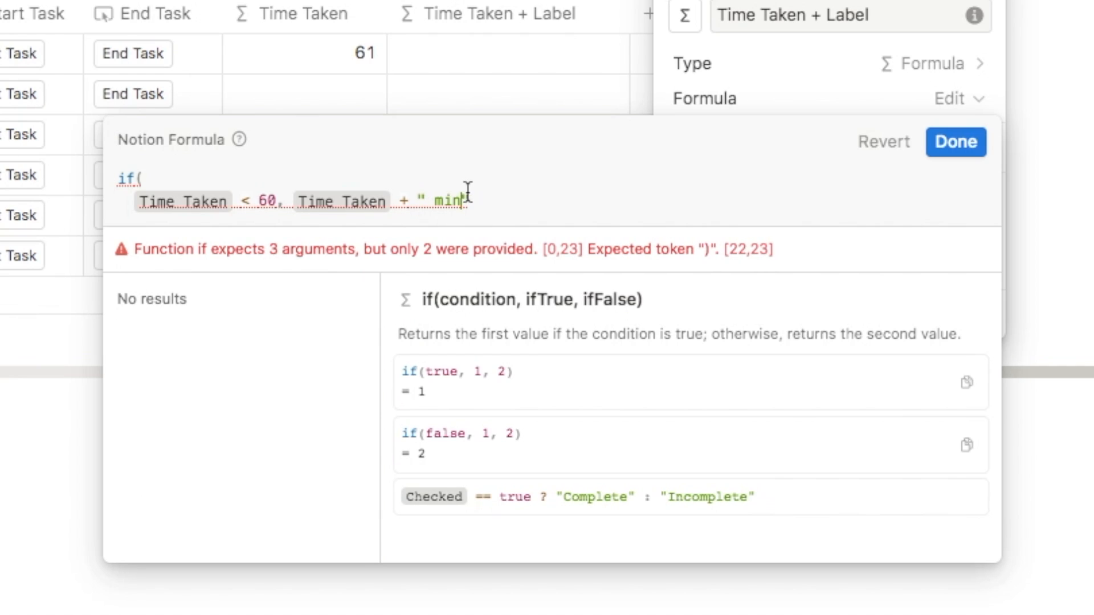
pyautogui.click(490, 204)
pyautogui.write(',')
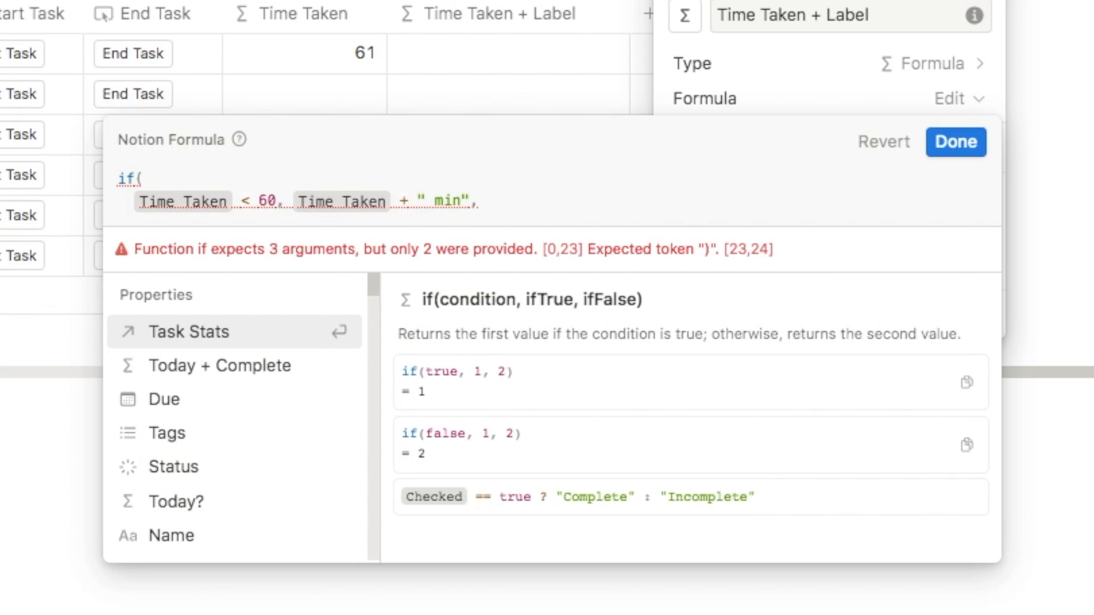
# Begin the if function's false result on a new line with Time Taken/60
pyautogui.hotkey('shift', 'Return')
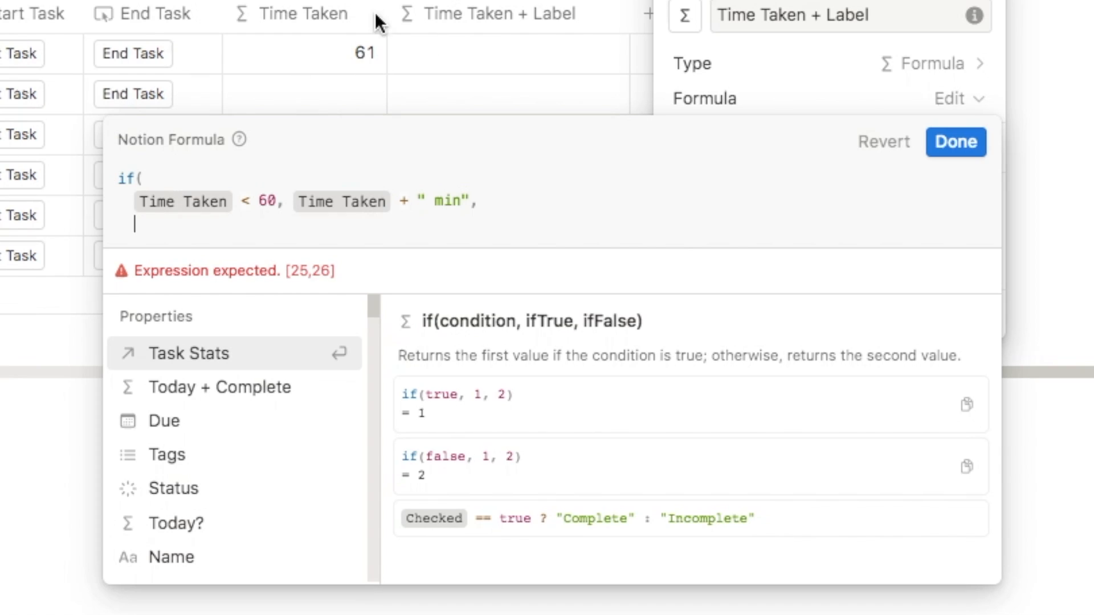
pyautogui.press('Return')
pyautogui.scroll(-5, 220, 419)
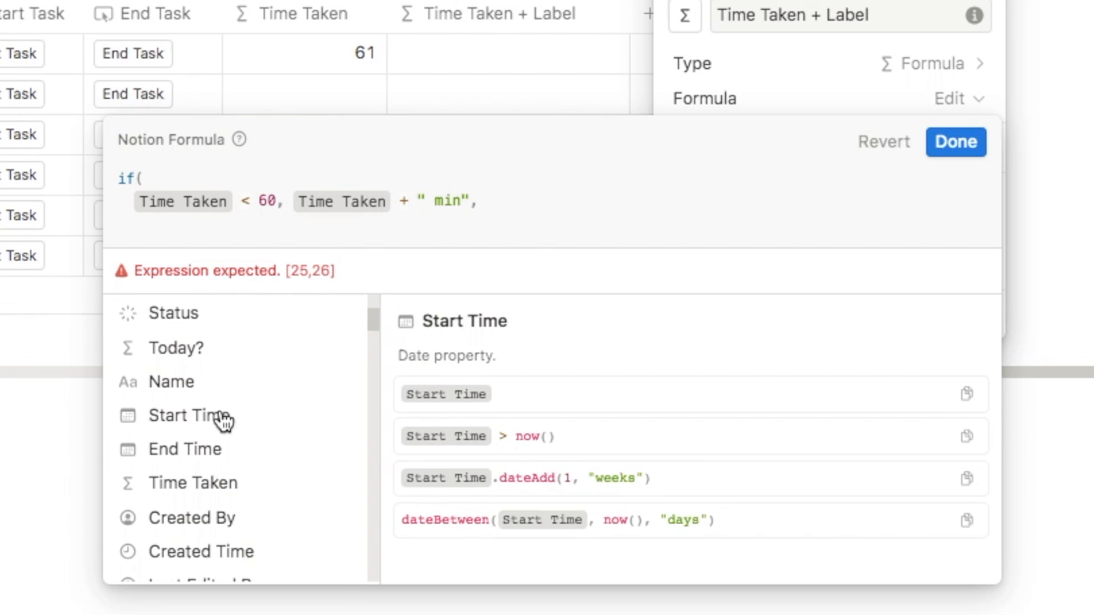
pyautogui.scroll(1, 220, 420)
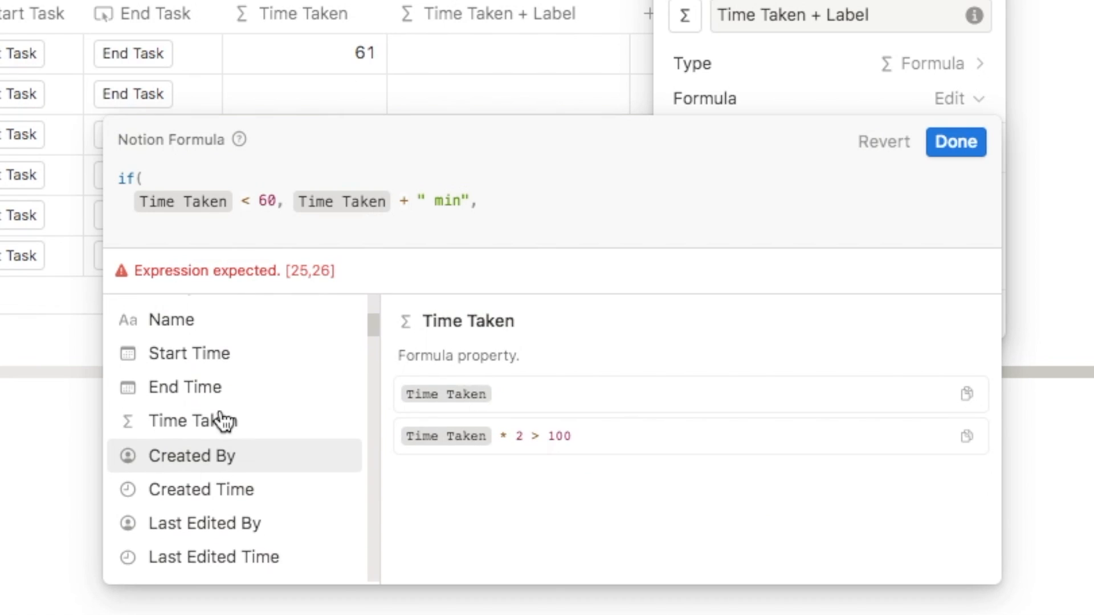
pyautogui.click(188, 425)
pyautogui.write('/6')
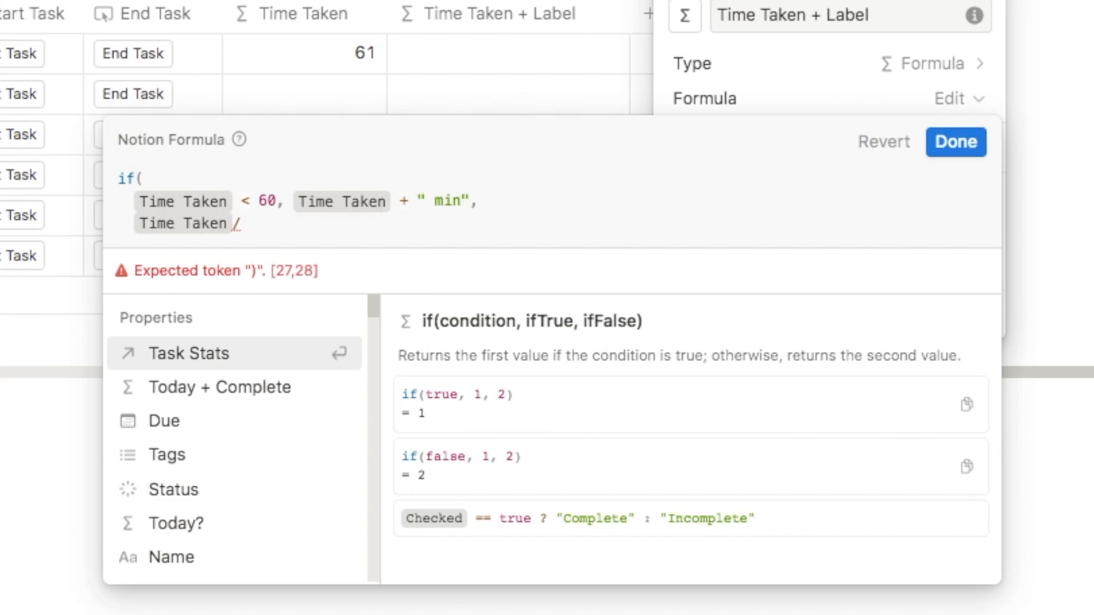
pyautogui.write('0')
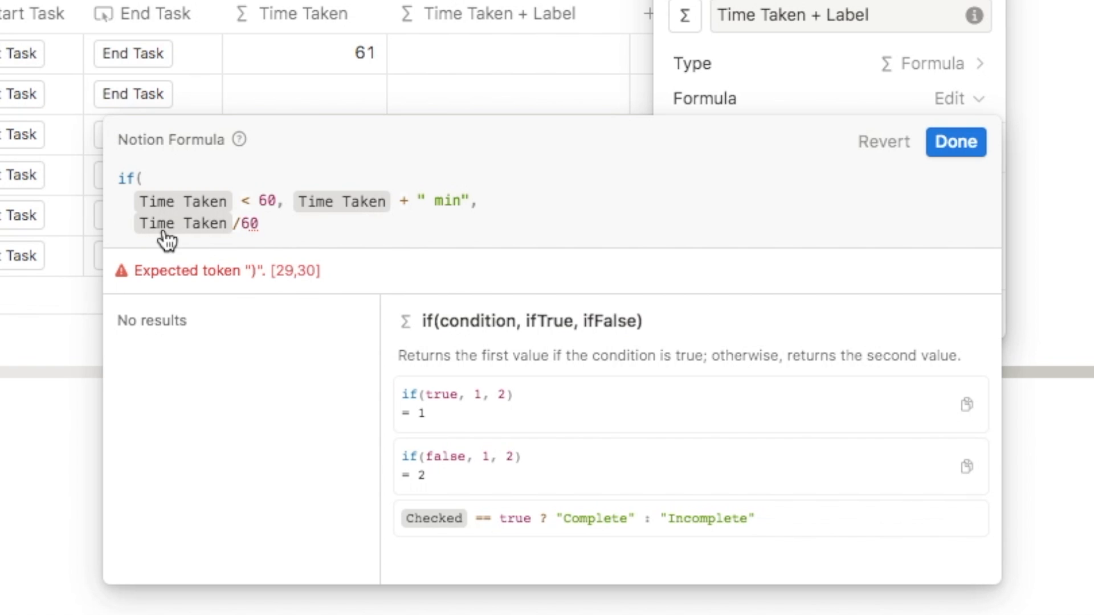
# Wrap the Time Taken/60 expression in a floor() function
pyautogui.click(132, 225)
pyautogui.write('floo')
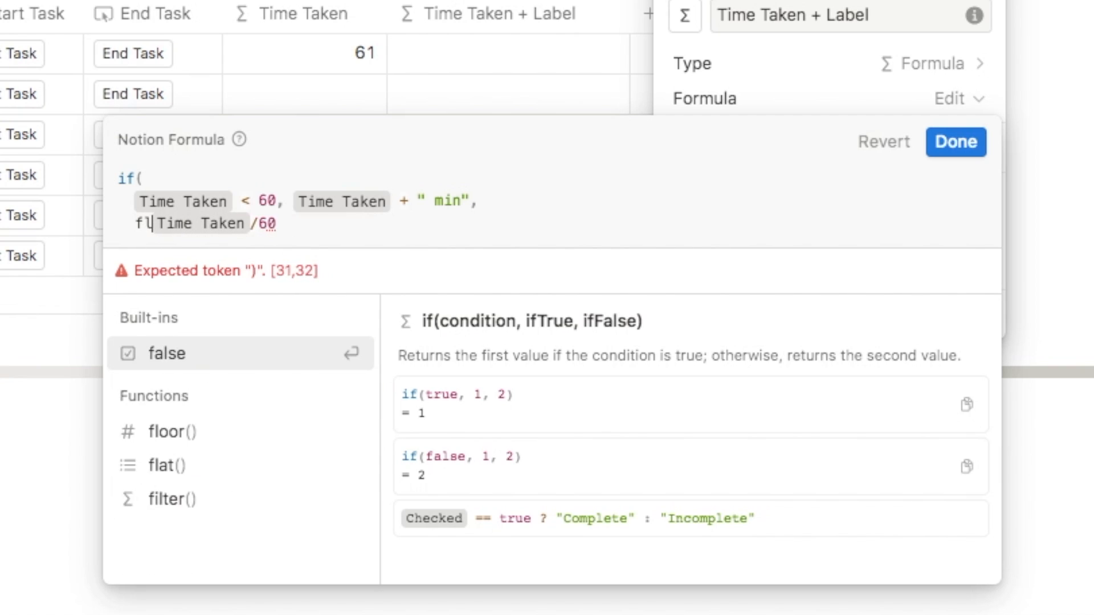
pyautogui.write('r(')
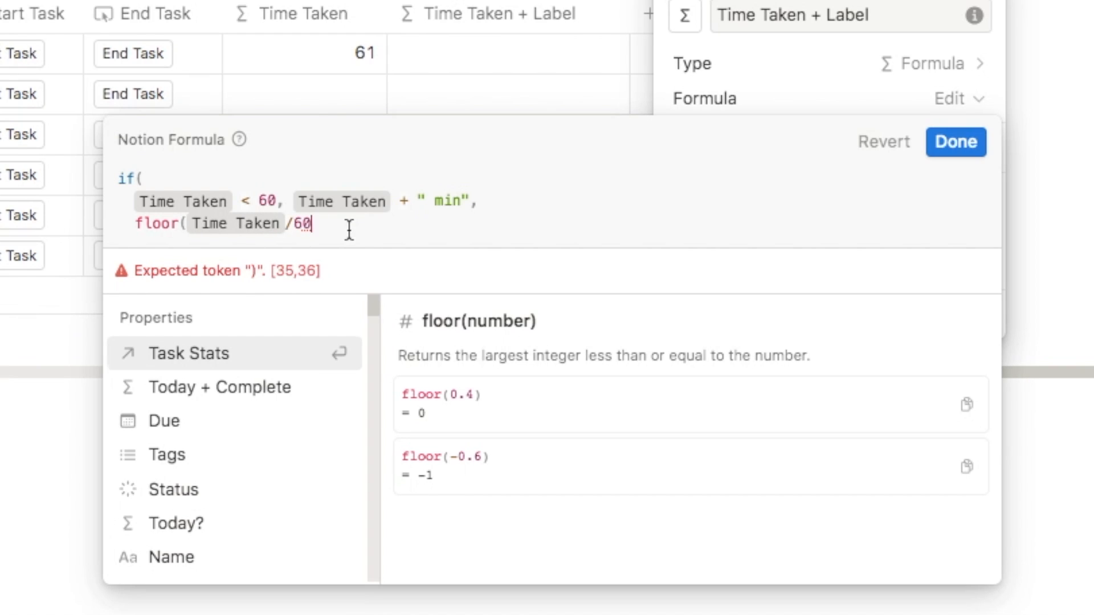
pyautogui.write(')')
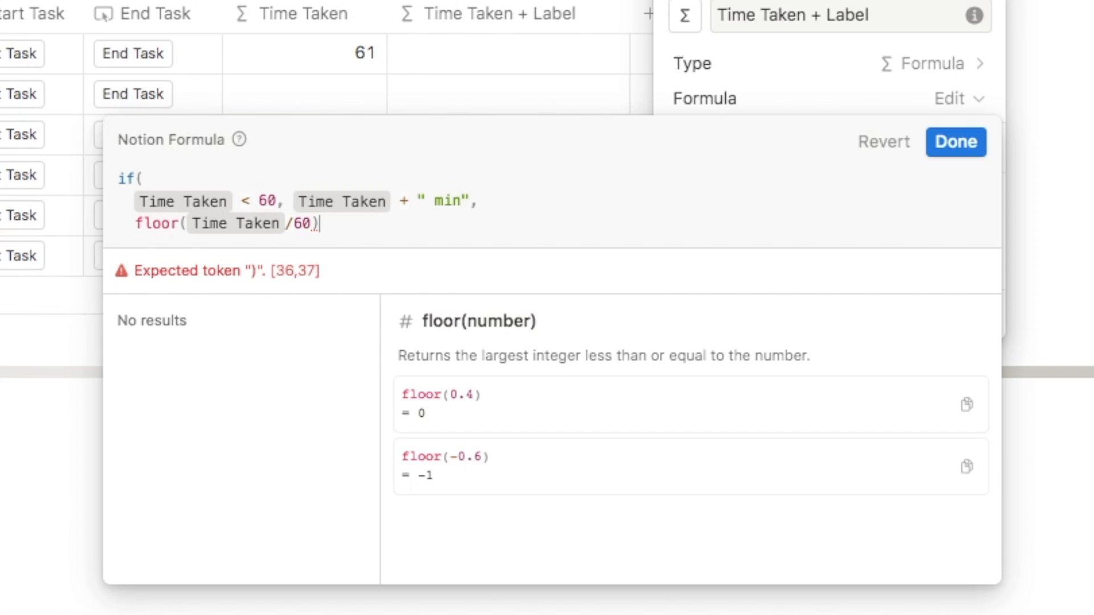
# Append the hour label + " h " after the floor expression, with a space on each side of the h
pyautogui.write(' +')
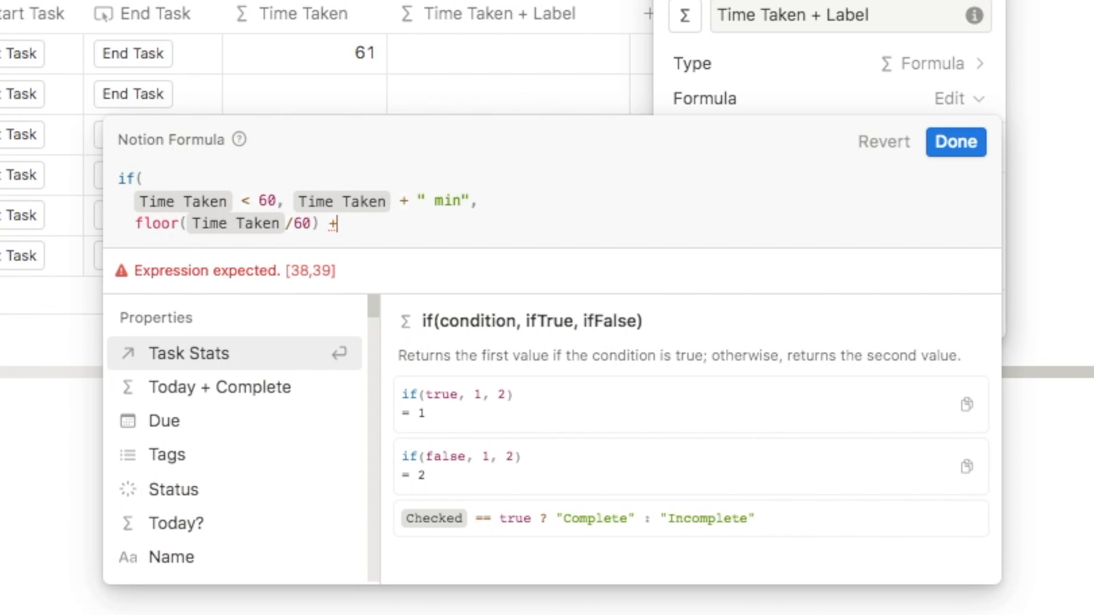
pyautogui.write(' ""')
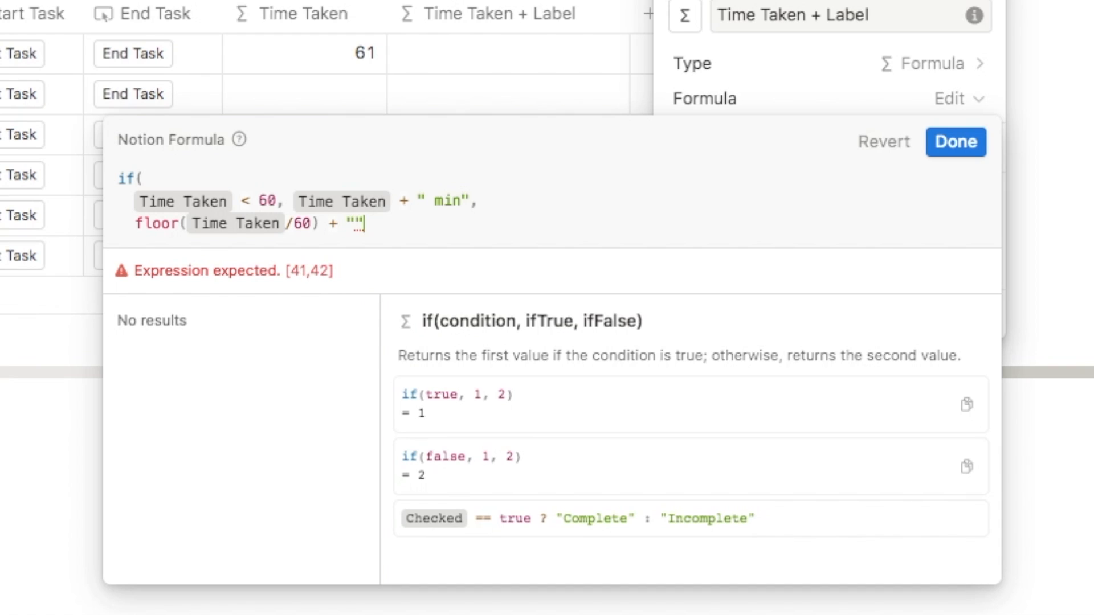
pyautogui.write('h')
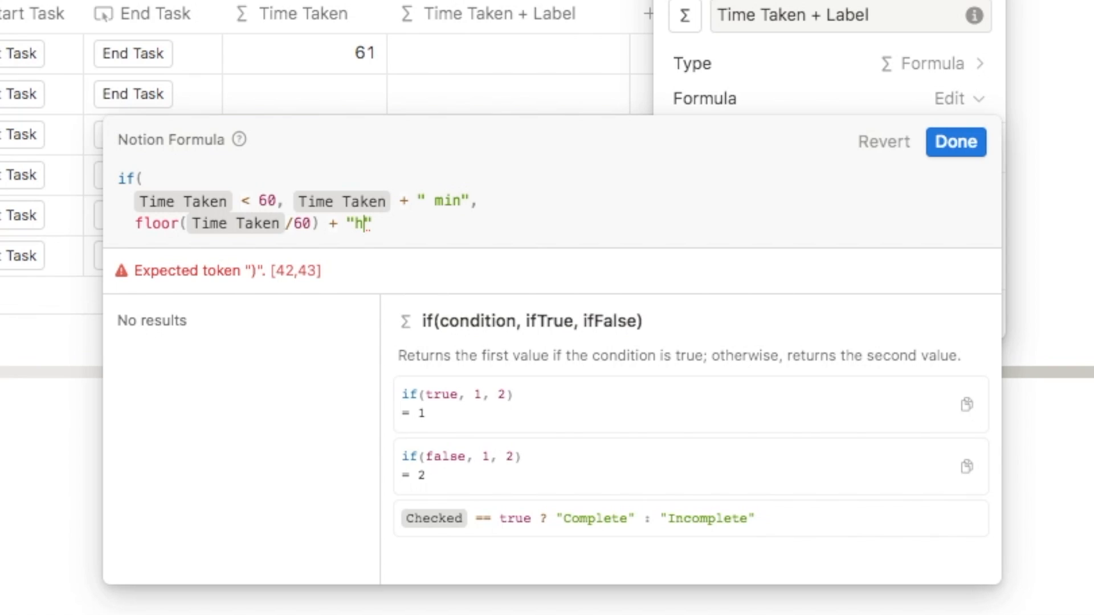
pyautogui.press('Left')
pyautogui.press('Left')
pyautogui.click(455, 227)
# Append + mod(Time Taken, 60) after the hour label to add the remaining minutes
pyautogui.write('+')
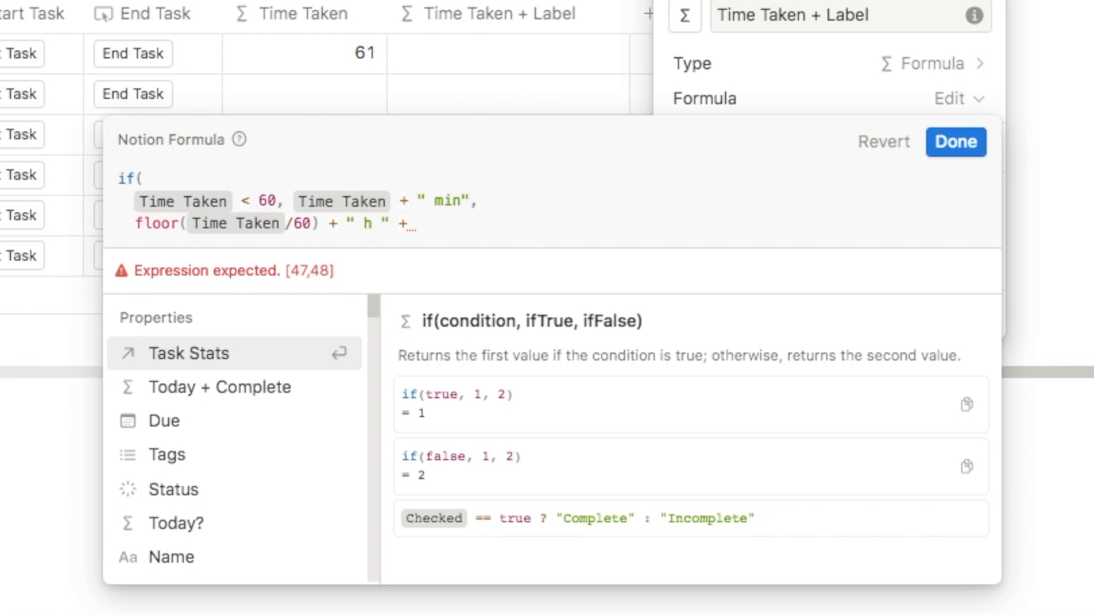
pyautogui.write('mod')
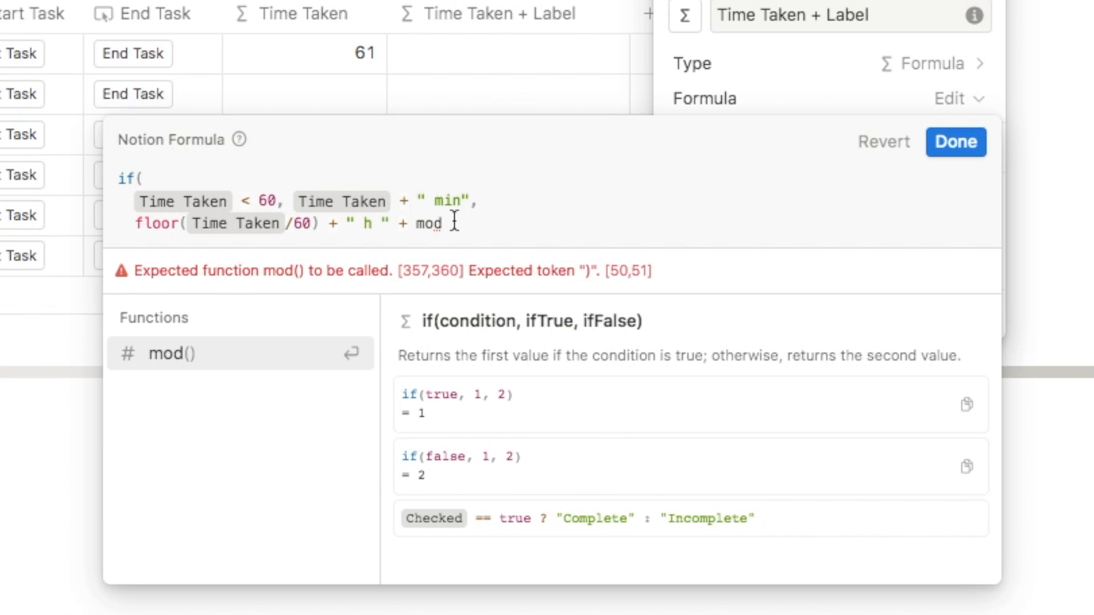
pyautogui.write('(')
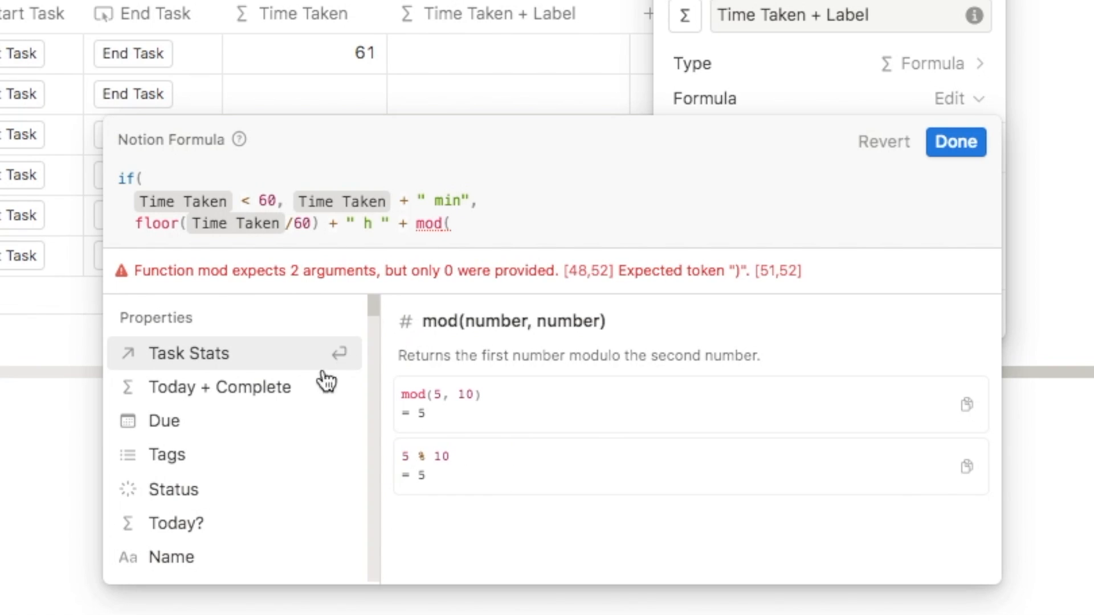
pyautogui.scroll(-5, 244, 422)
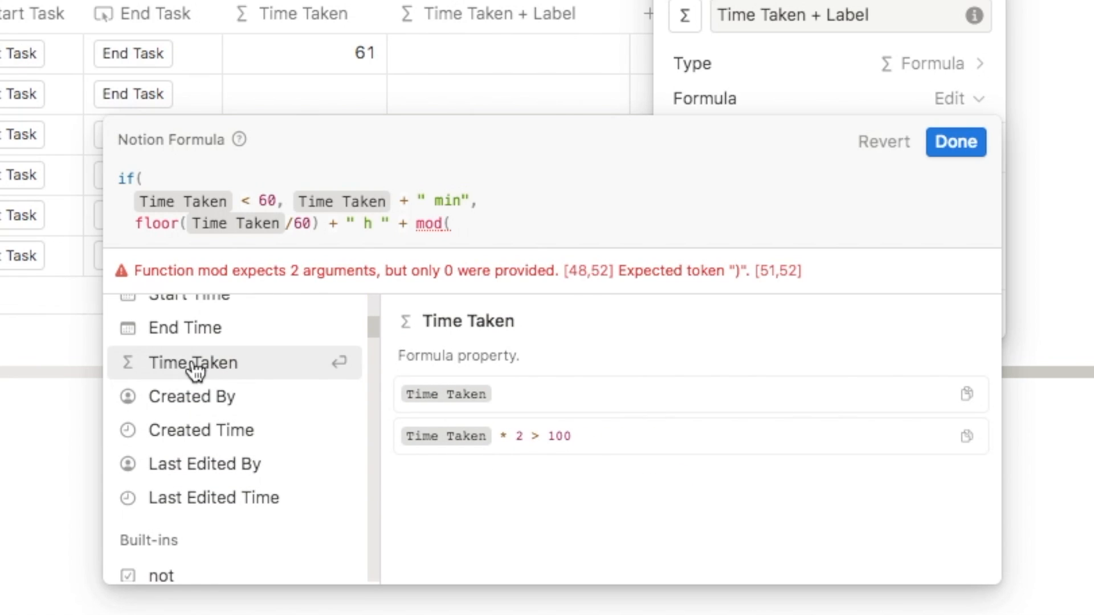
pyautogui.click(227, 367)
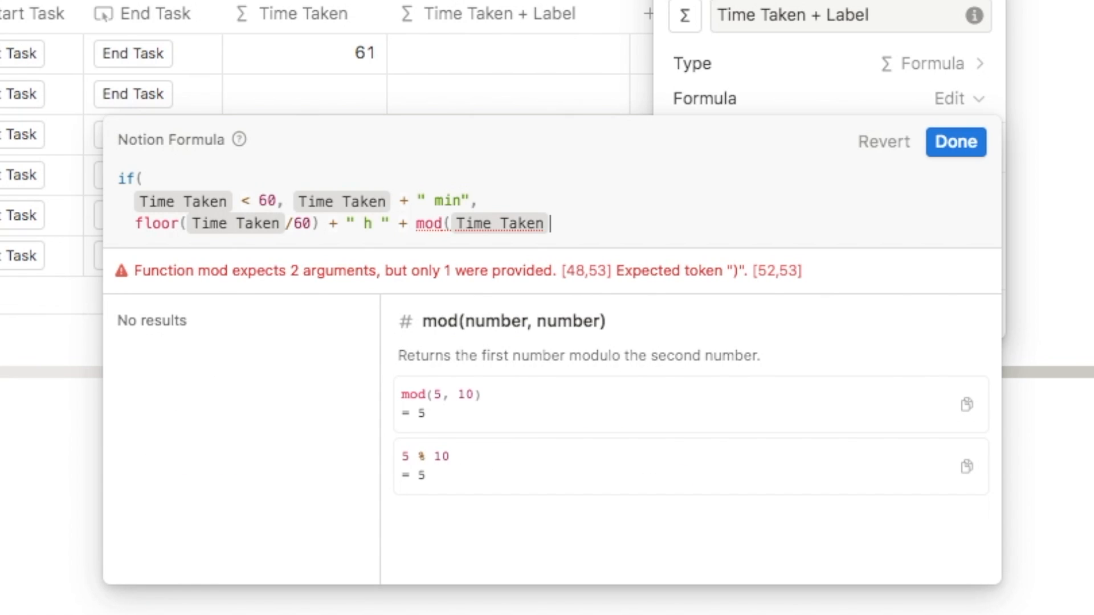
pyautogui.write(',')
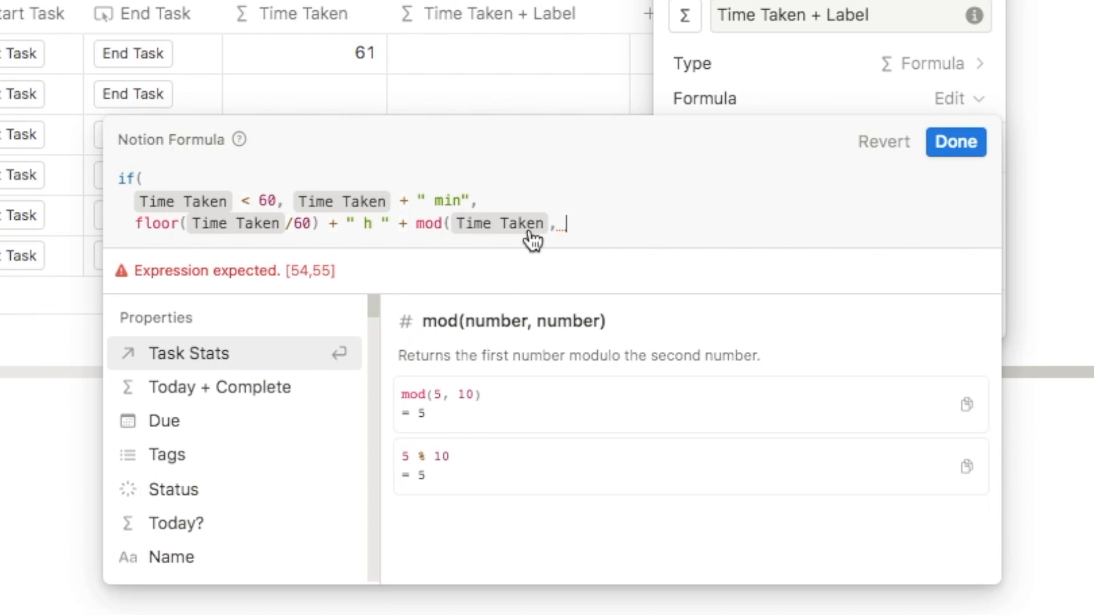
pyautogui.write(' 60')
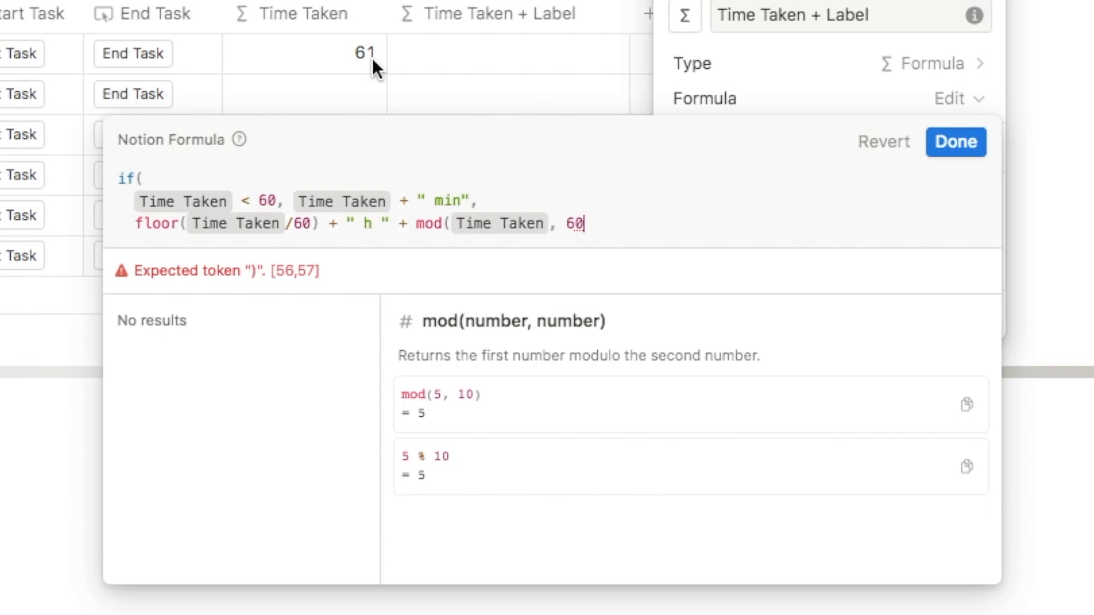
pyautogui.write(')')
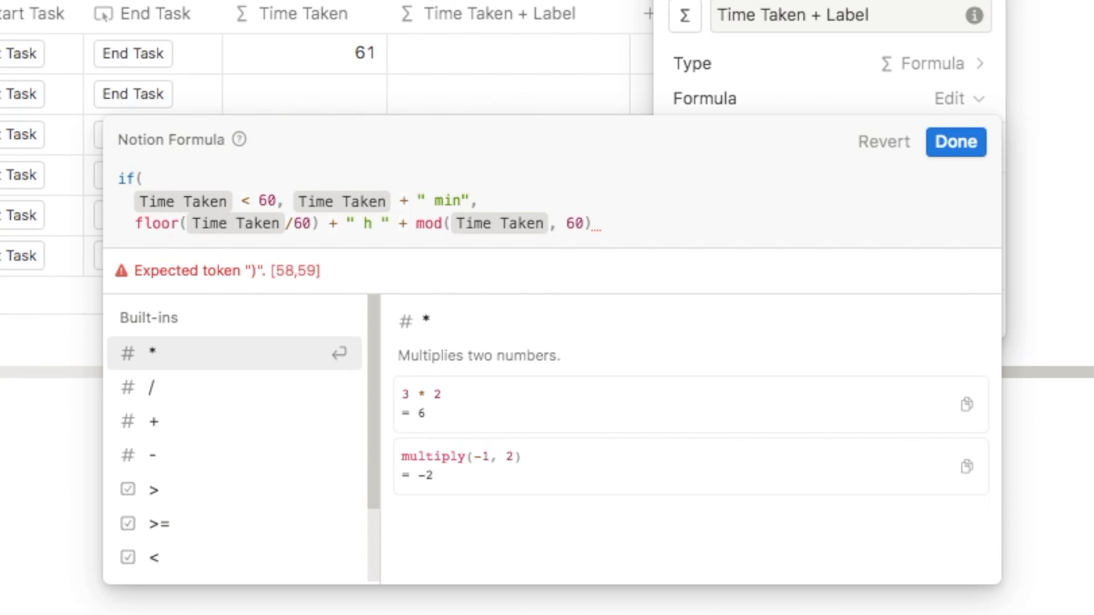
# Append + " min" after the mod expression, close the if function and save the formula
pyautogui.write(' + ""')
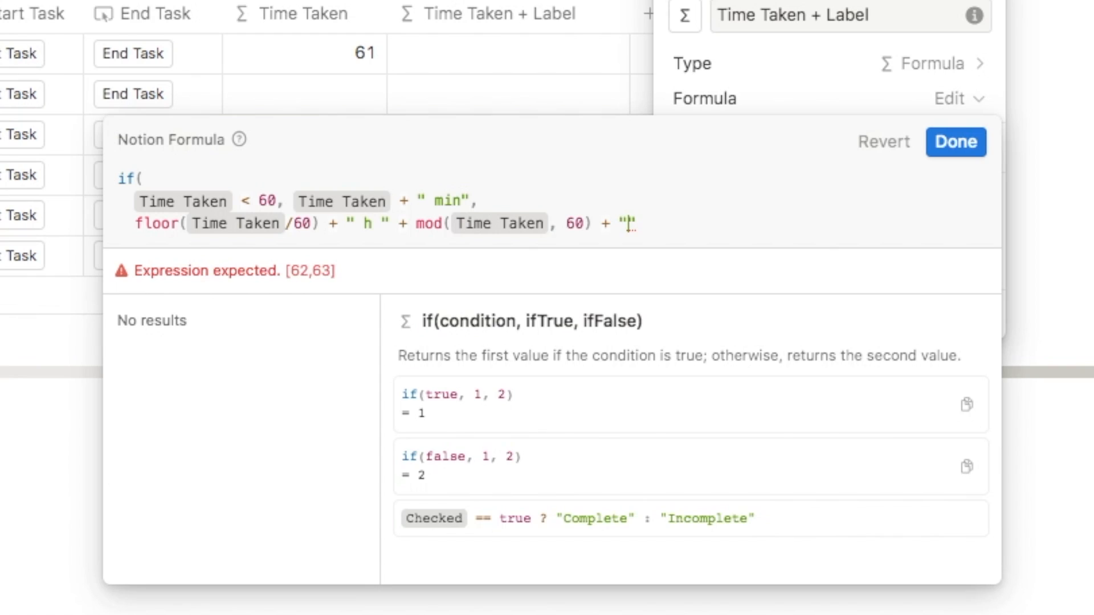
pyautogui.write(' min')
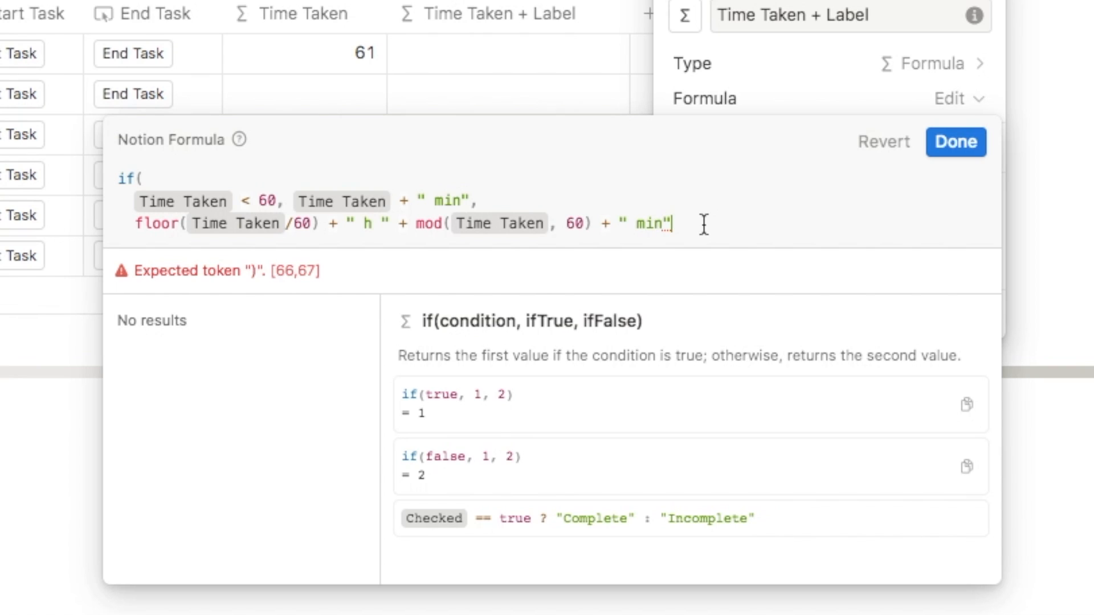
pyautogui.write(')')
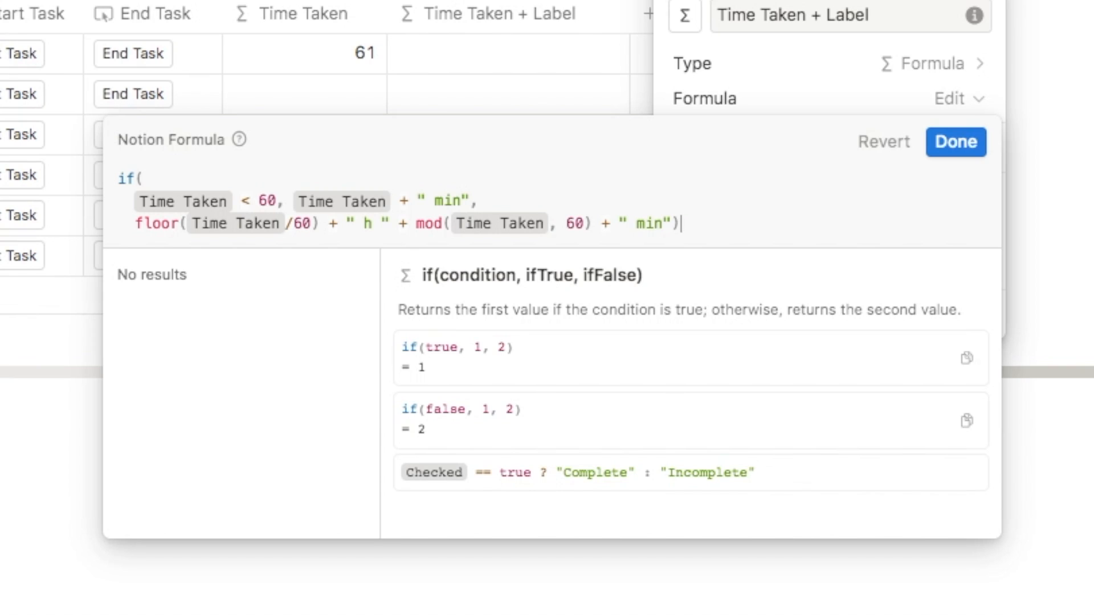
pyautogui.click(956, 142)
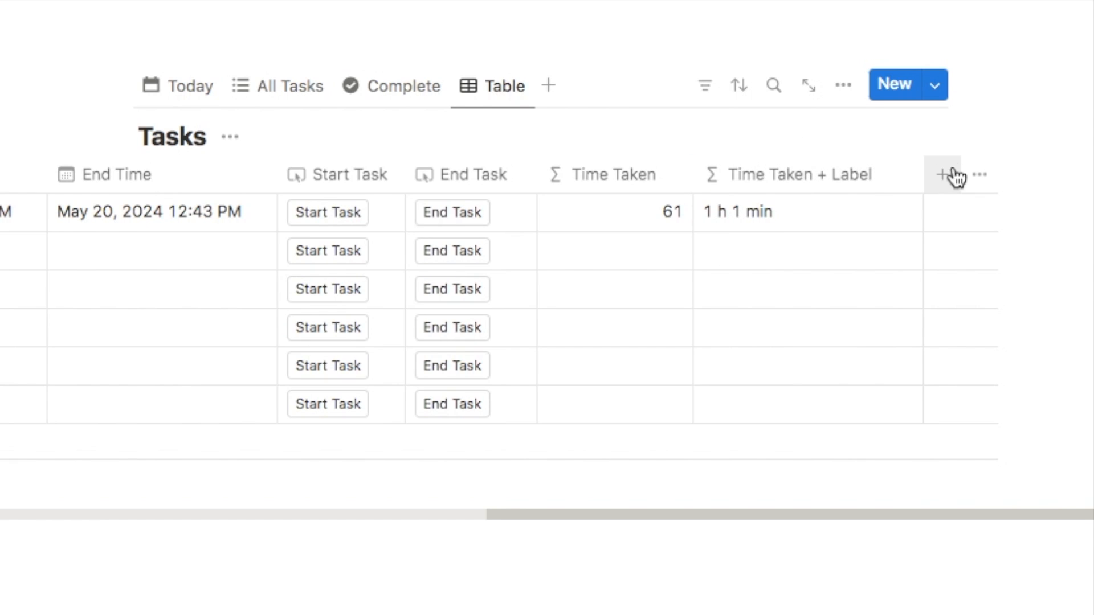
# Show the Time Taken + Label property in the Complete list view of the Tasks database and close the view options
pyautogui.click(415, 93)
pyautogui.scroll(-3, 413, 95)
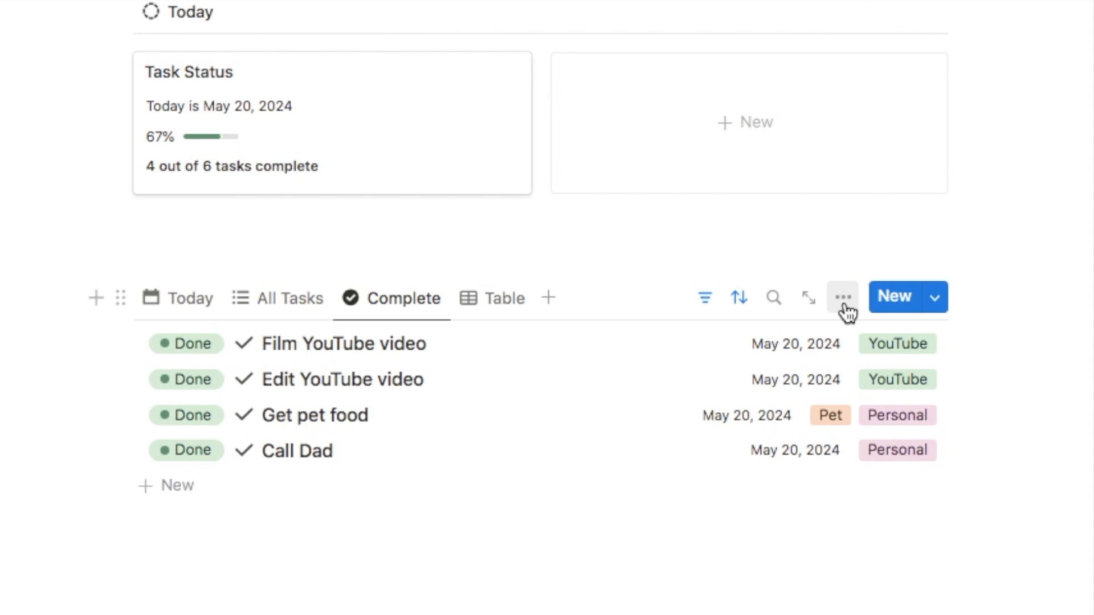
pyautogui.click(680, 193)
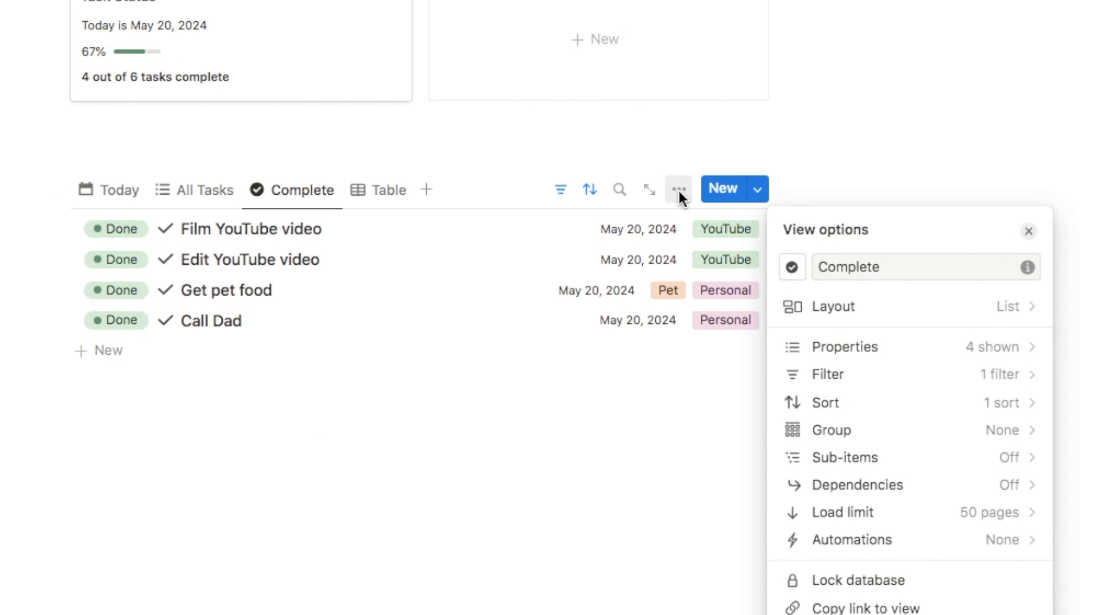
pyautogui.click(827, 346)
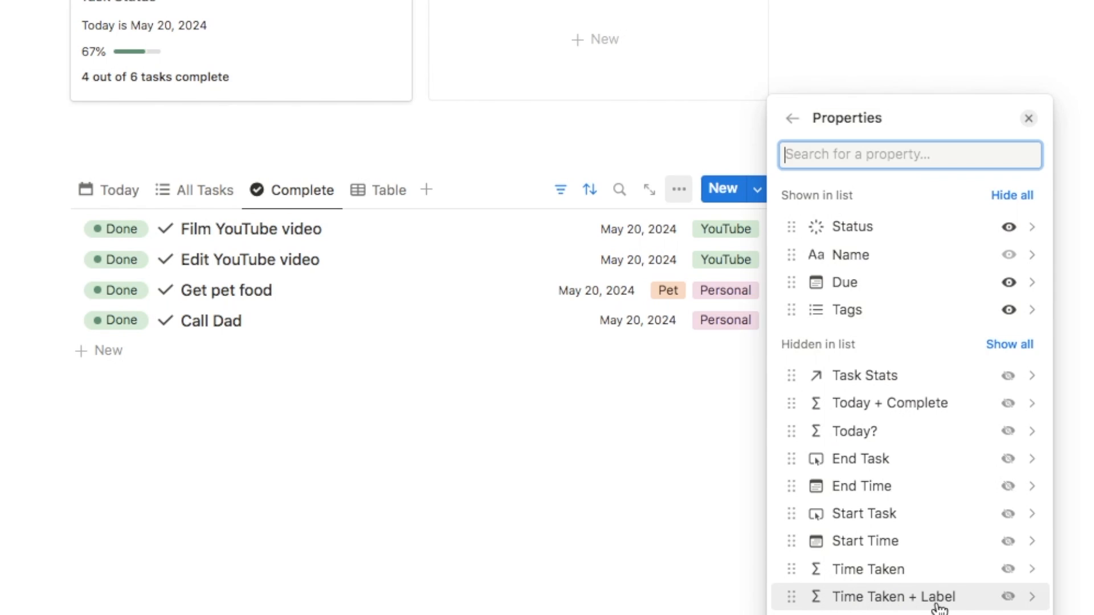
pyautogui.click(1008, 597)
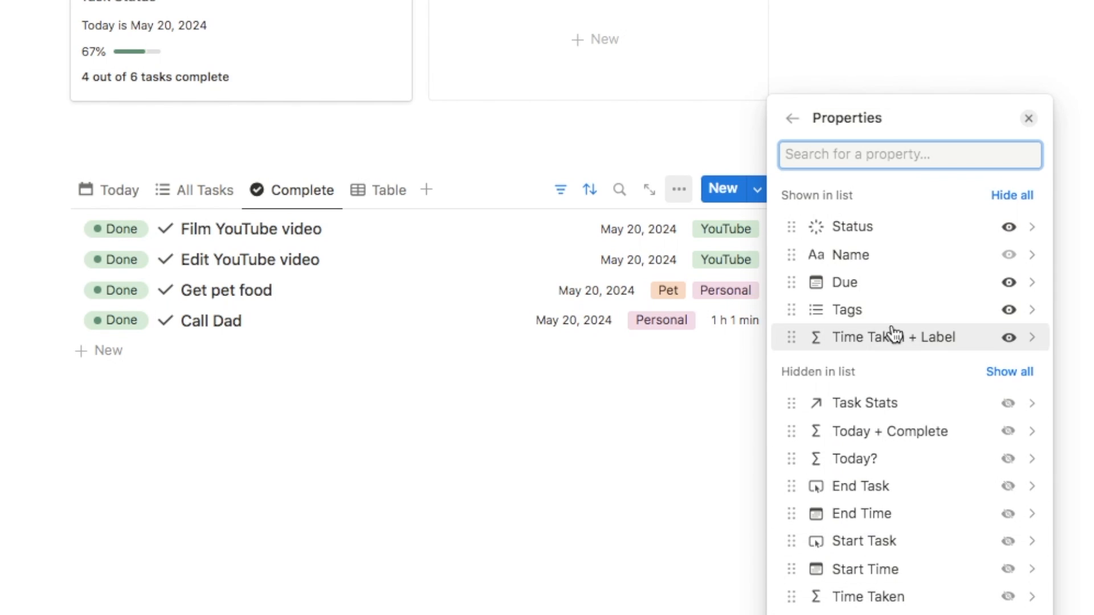
pyautogui.click(1074, 268)
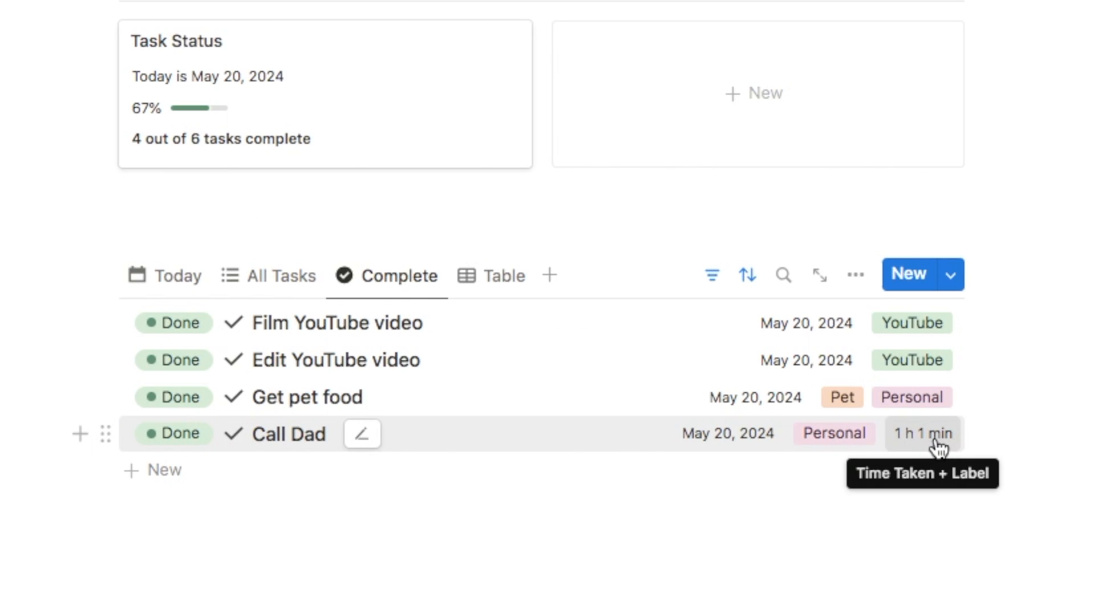
# In the Film YouTube video task page, set the Start Task, End Task and Time Taken properties to always hide
pyautogui.click(280, 406)
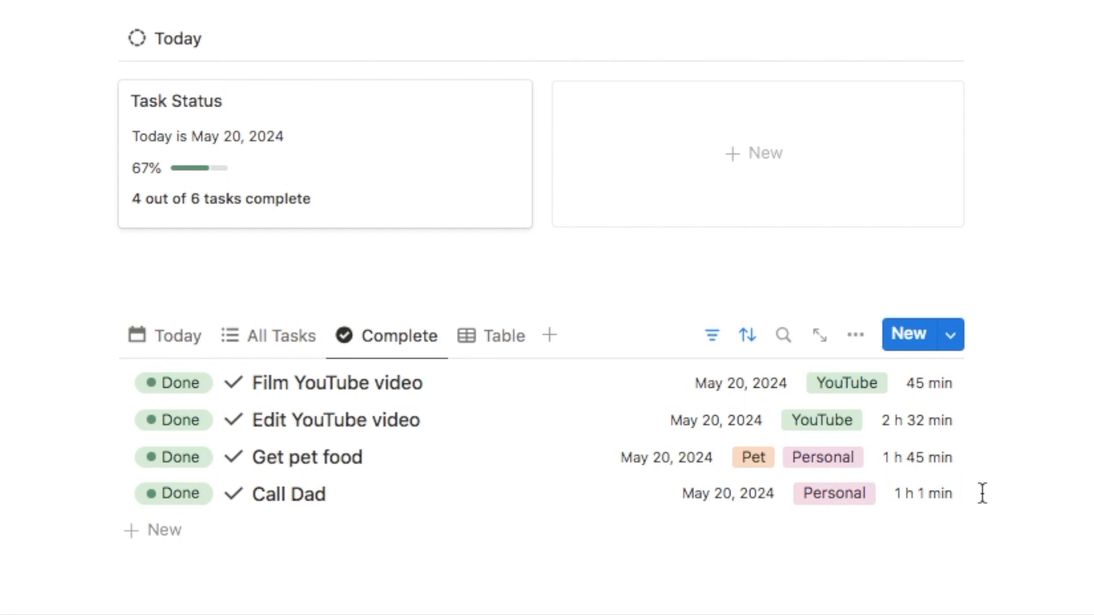
pyautogui.click(339, 399)
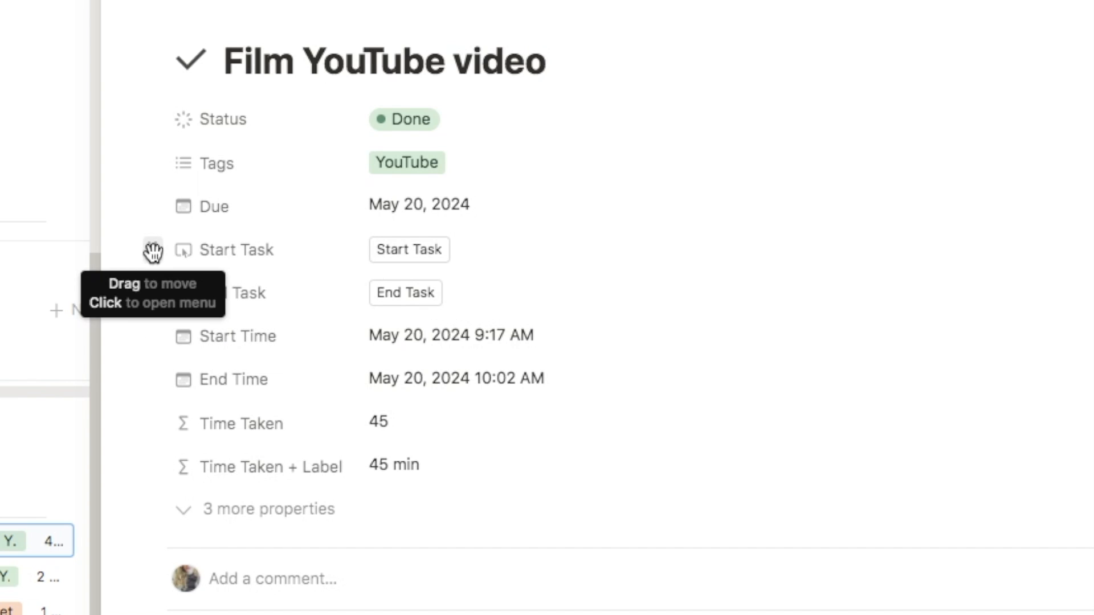
pyautogui.moveTo(153, 252)
pyautogui.mouseDown()
pyautogui.moveTo(162, 152)
pyautogui.moveTo(157, 251)
pyautogui.mouseUp()
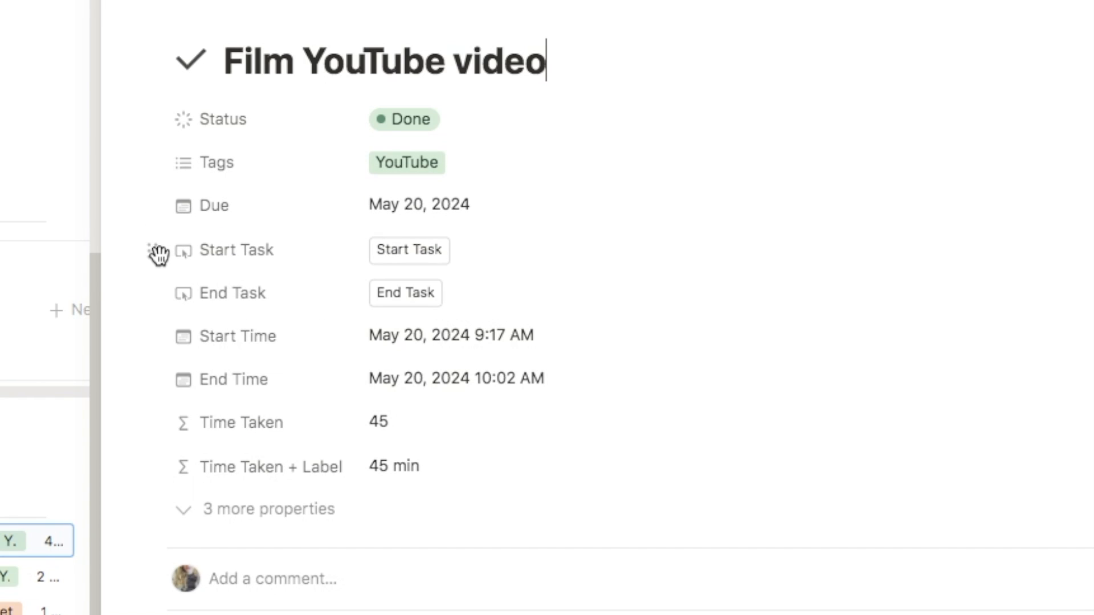
pyautogui.click(152, 427)
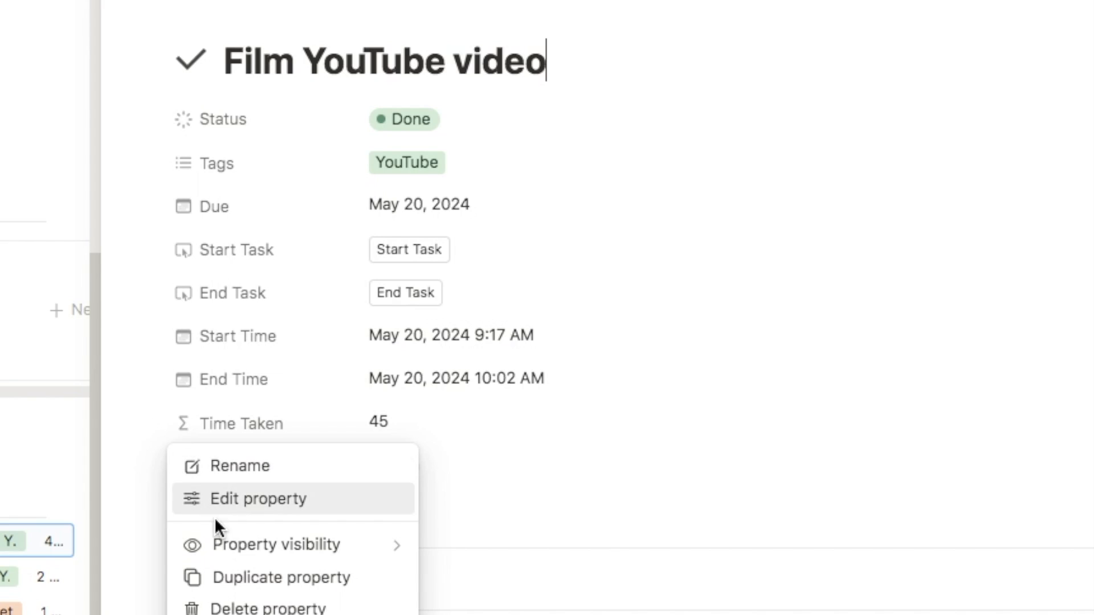
pyautogui.moveTo(233, 550)
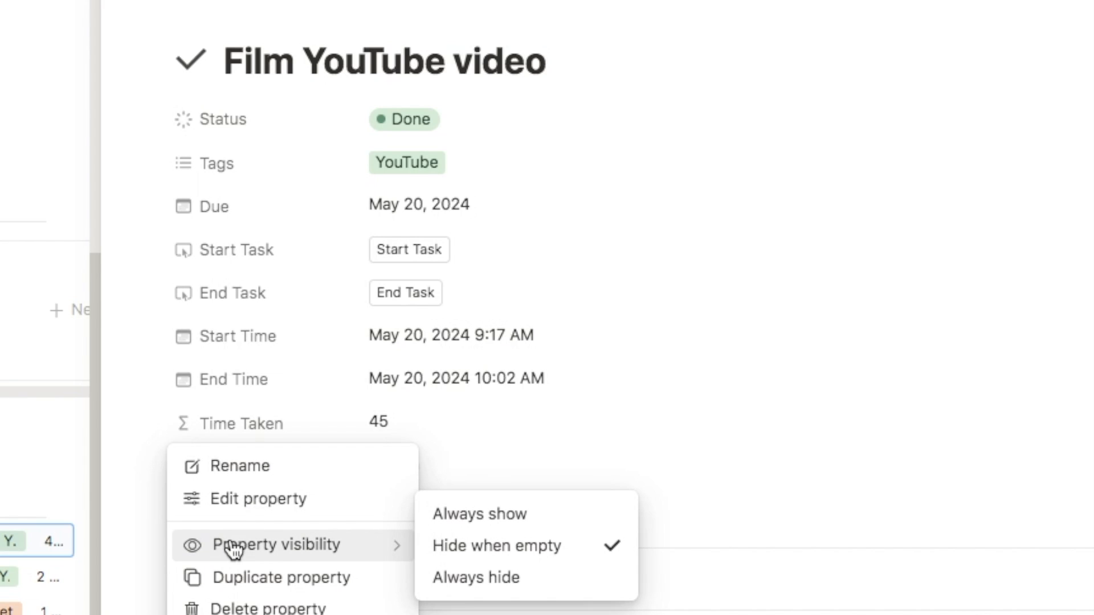
pyautogui.click(482, 580)
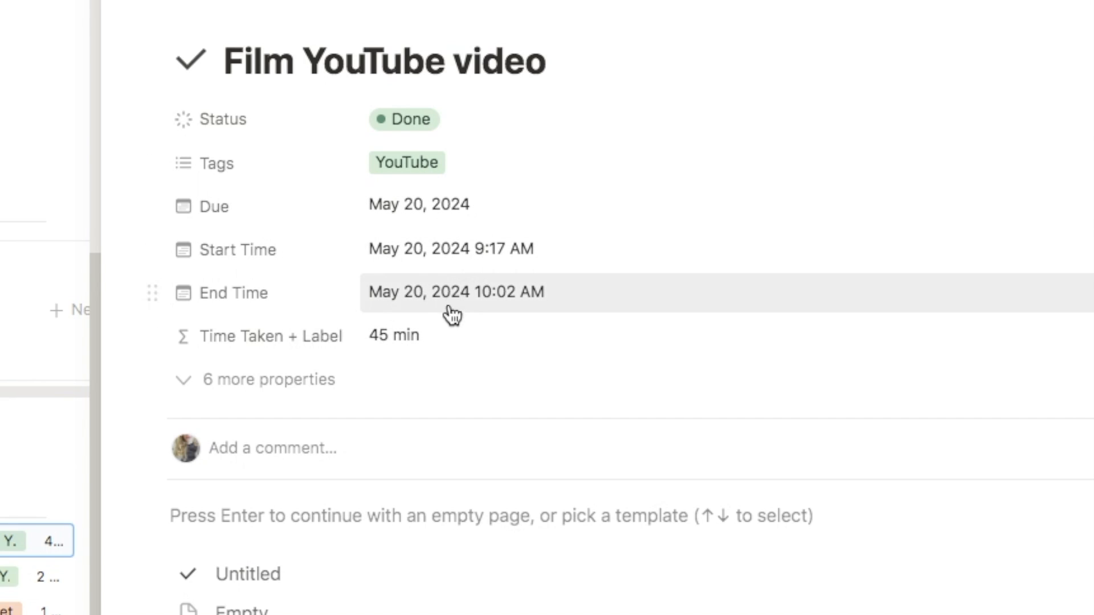
pyautogui.click(284, 387)
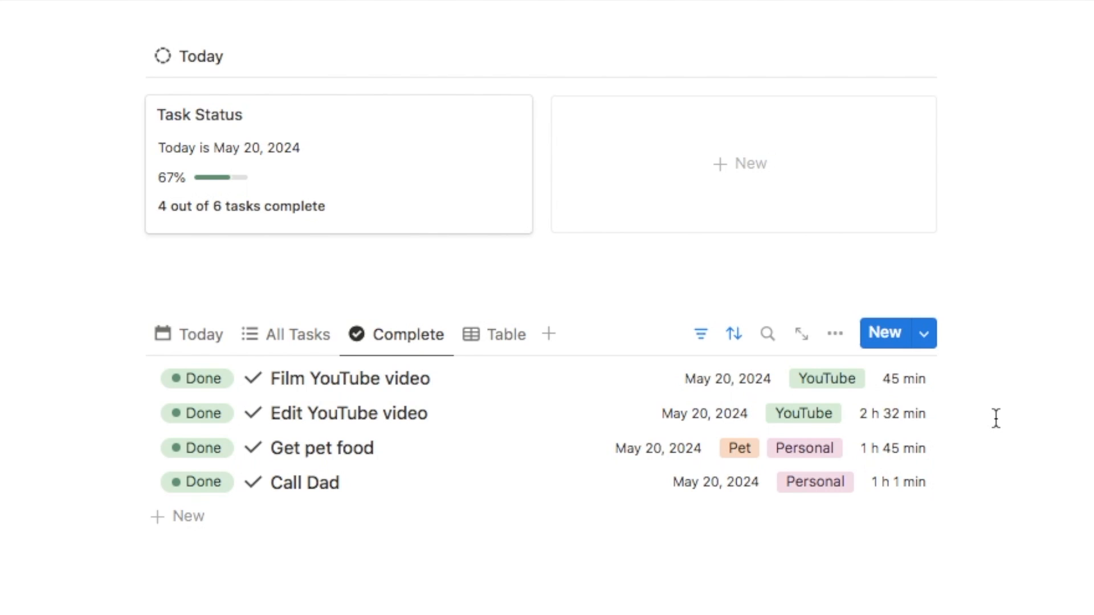
# In the Table view of the Tasks database, add a formula property named Today + Time
pyautogui.click(497, 342)
pyautogui.scroll(-5, 498, 246)
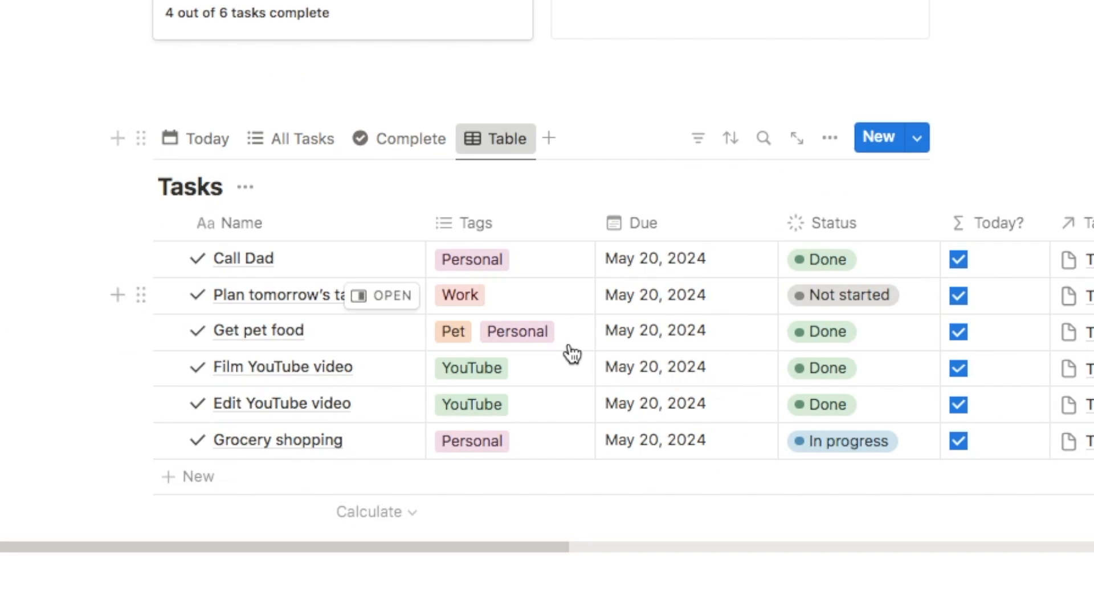
pyautogui.hscroll(10, 559, 371)
pyautogui.hscroll(5, 565, 373)
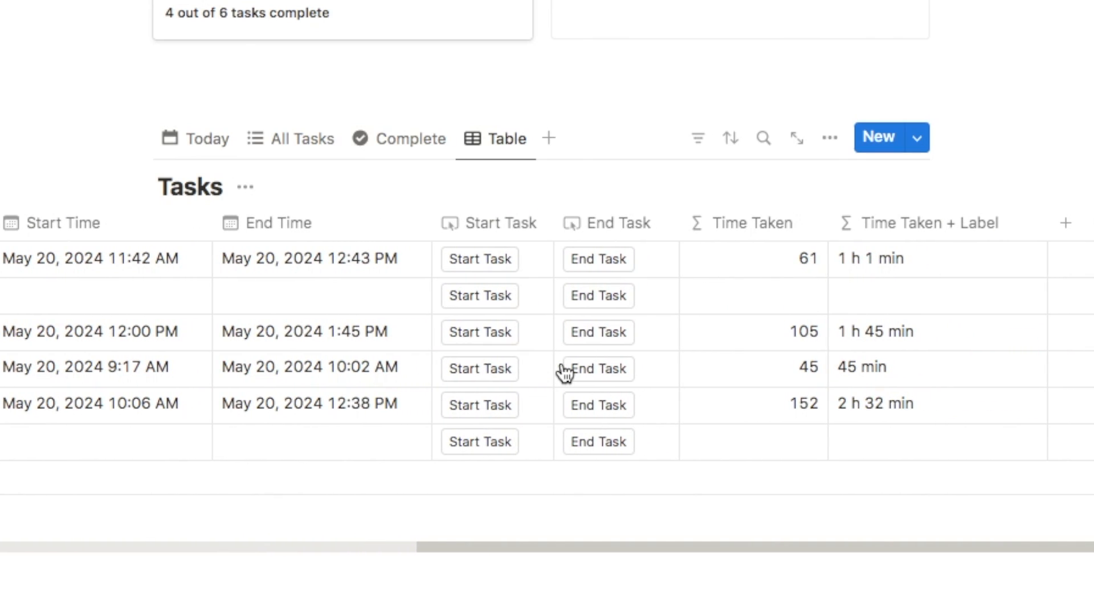
pyautogui.hscroll(4, 565, 373)
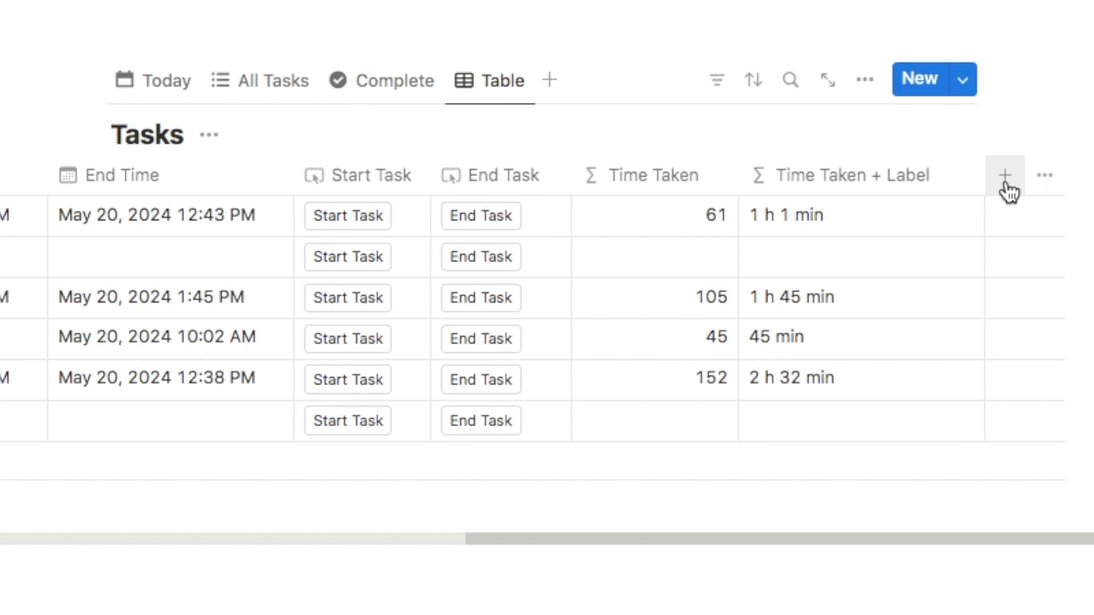
pyautogui.click(1007, 184)
pyautogui.write('form')
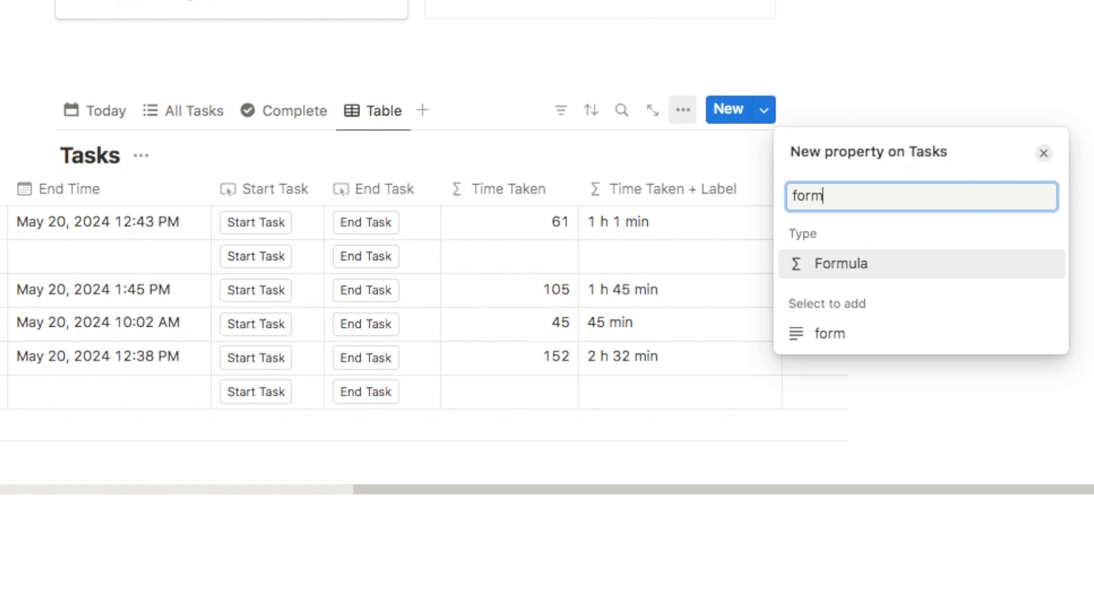
pyautogui.click(836, 269)
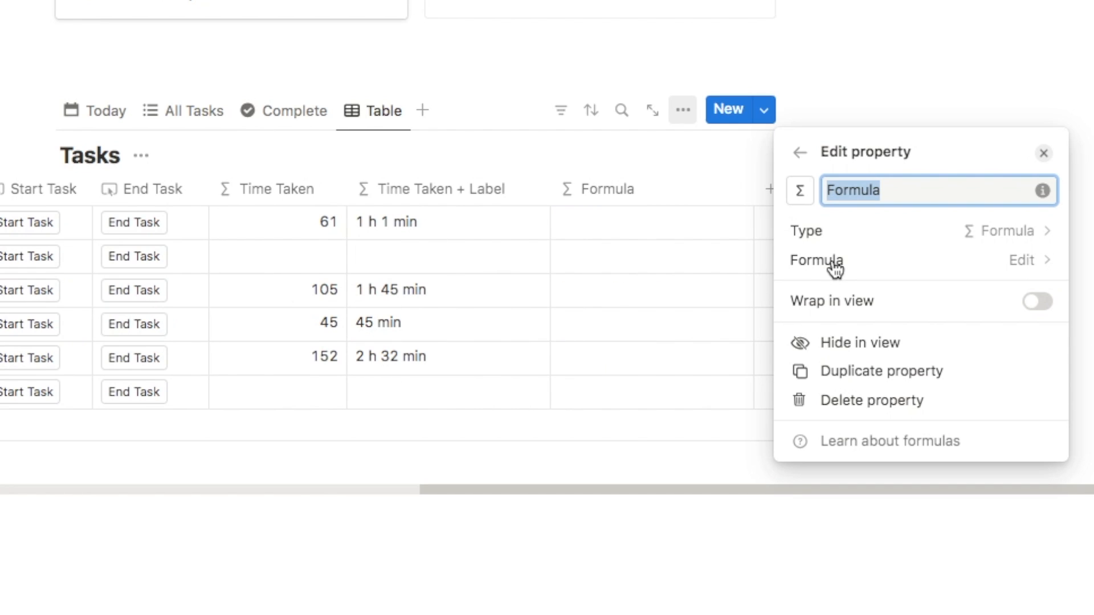
pyautogui.write('Today + Time')
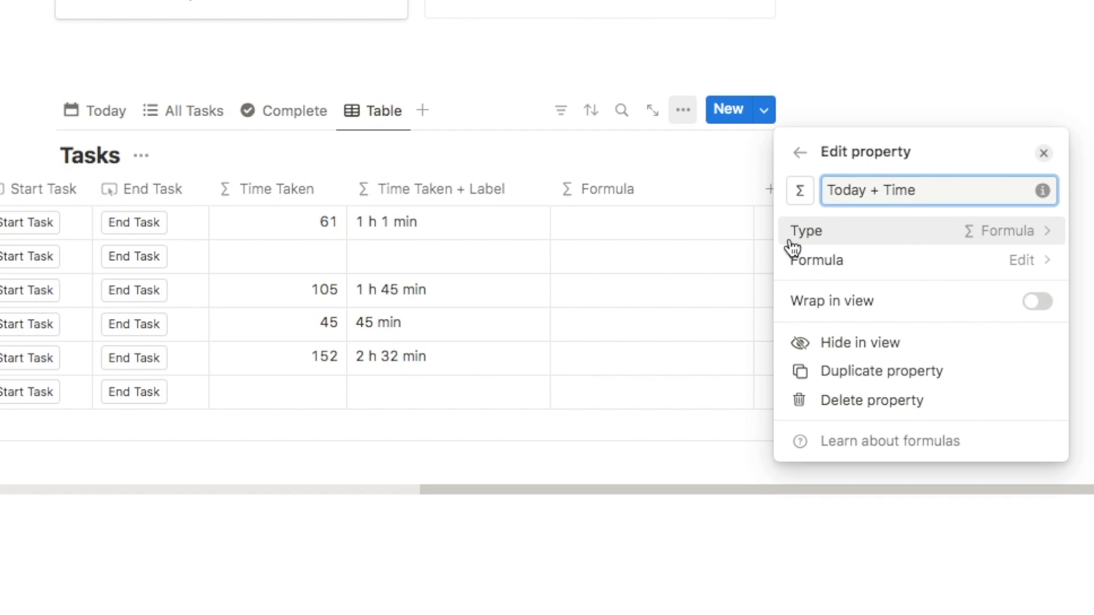
# Begin the Today + Time formula with an if function whose condition is Due == today(), followed by a comma
pyautogui.click(858, 262)
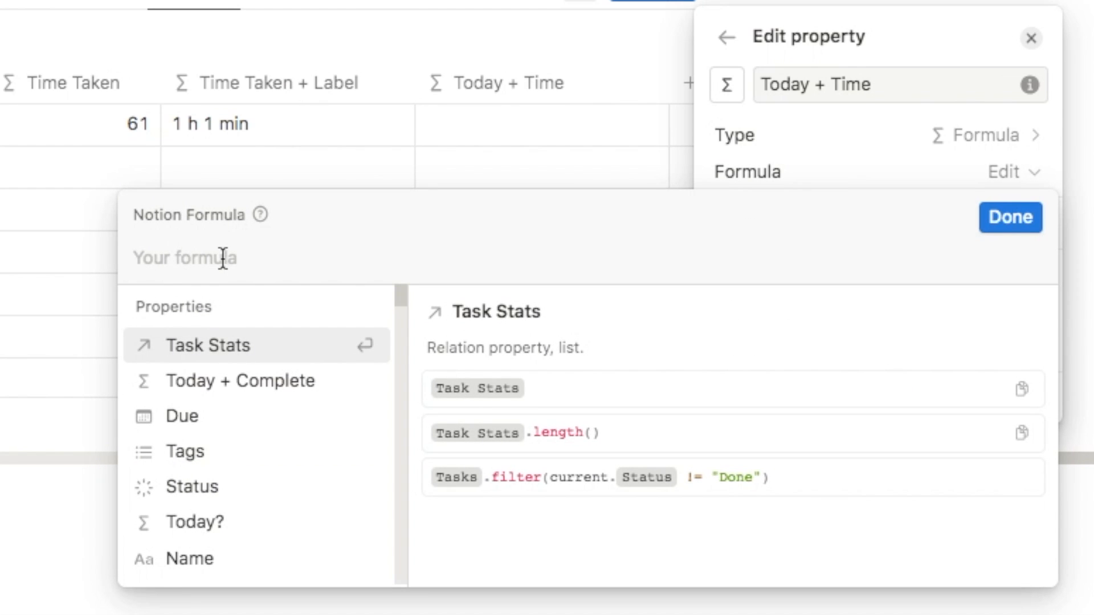
pyautogui.write('if(')
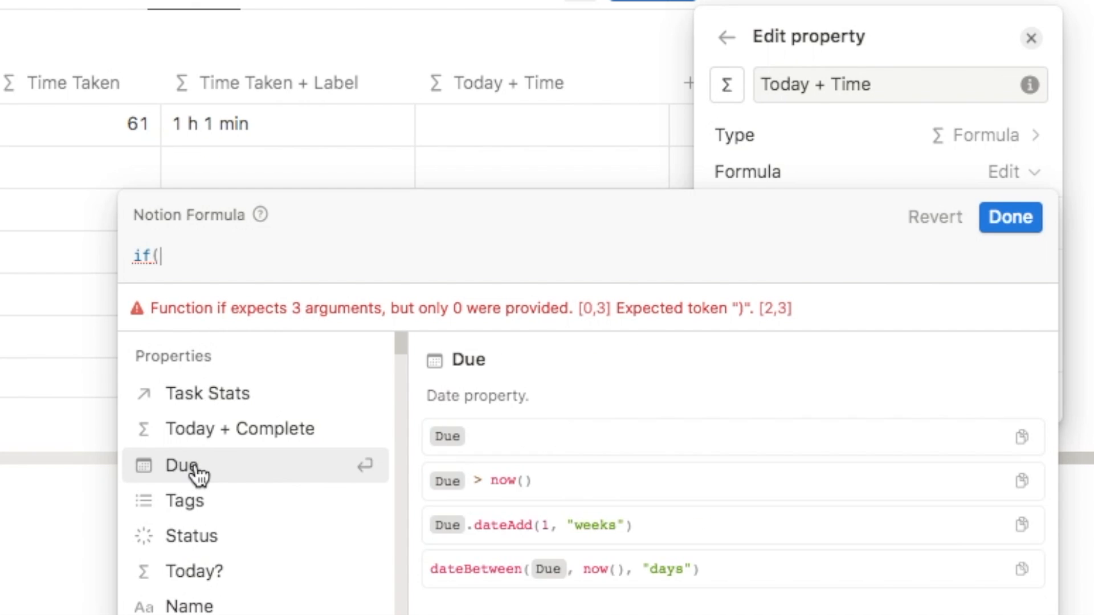
pyautogui.click(242, 477)
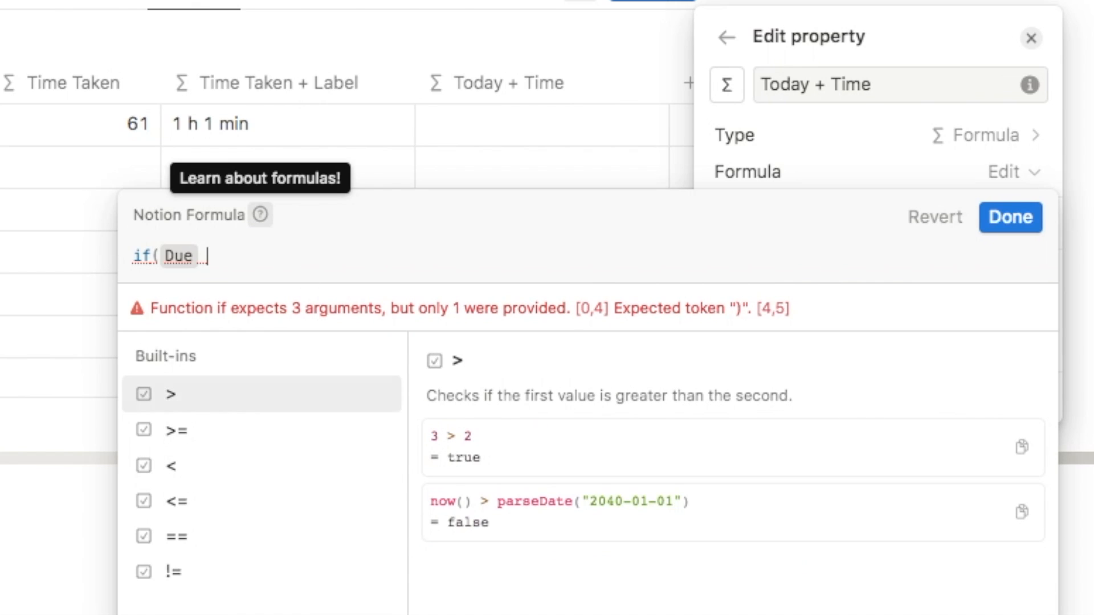
pyautogui.write('== to')
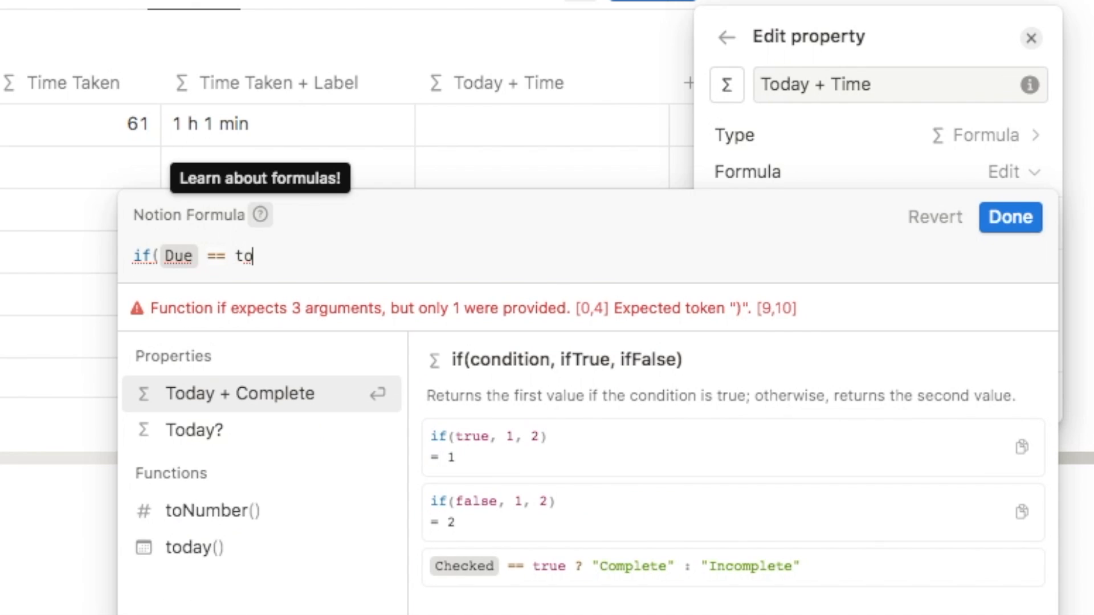
pyautogui.write('day')
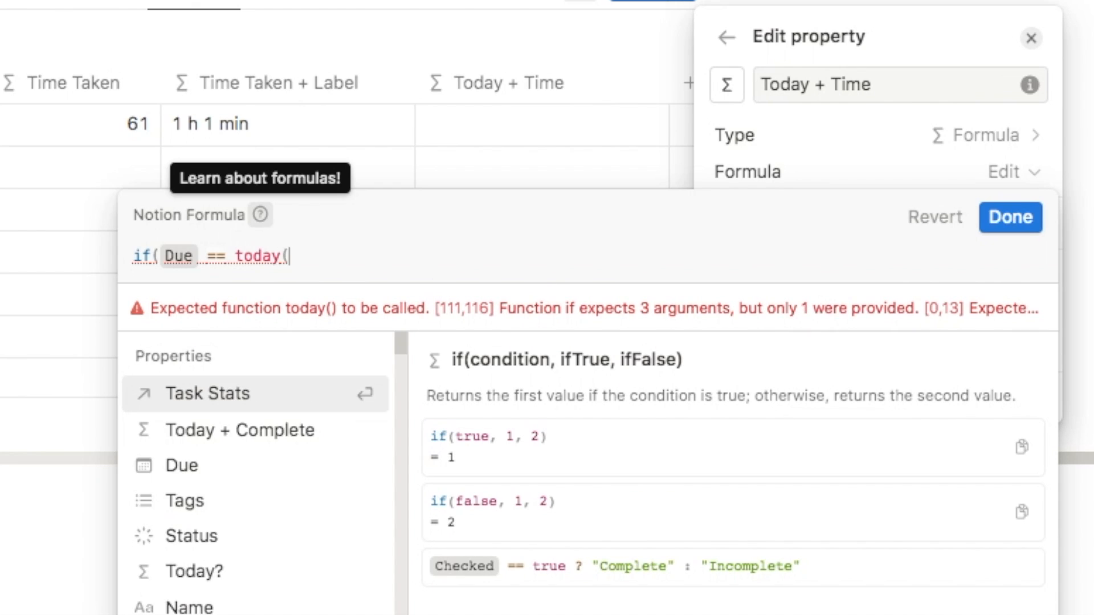
pyautogui.write('()')
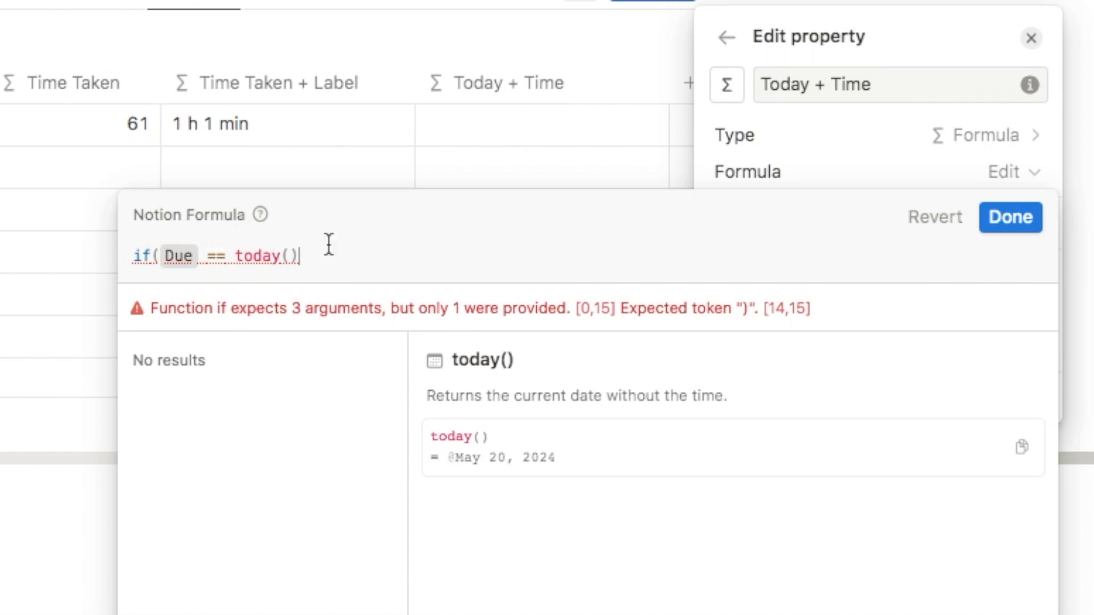
pyautogui.write(',')
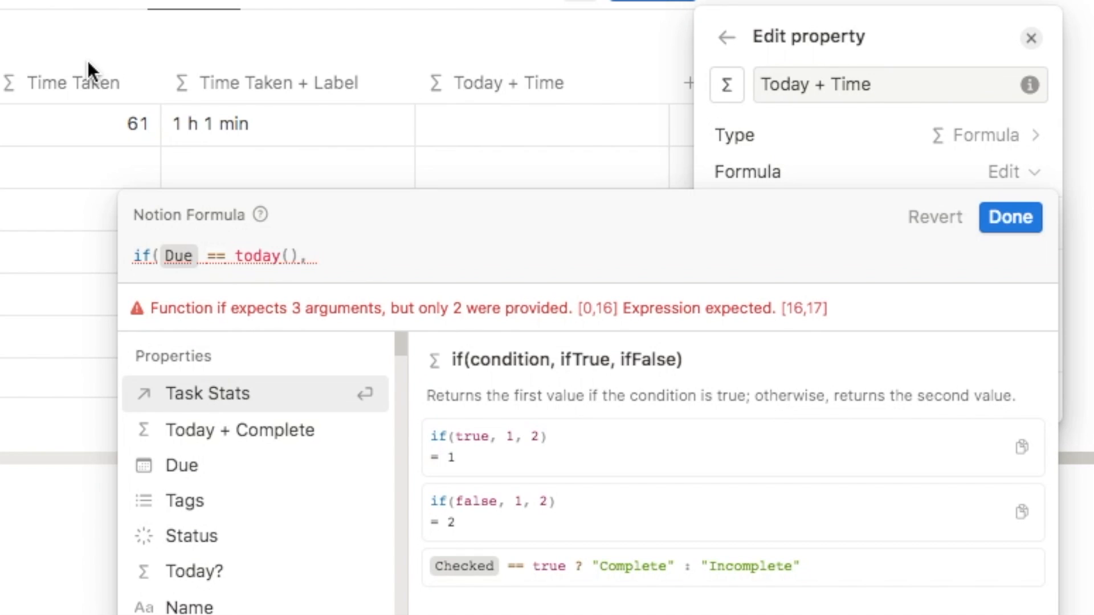
# Complete the if function with Time Taken as the true result and 0 as the false result, and save the formula
pyautogui.scroll(-5, 274, 501)
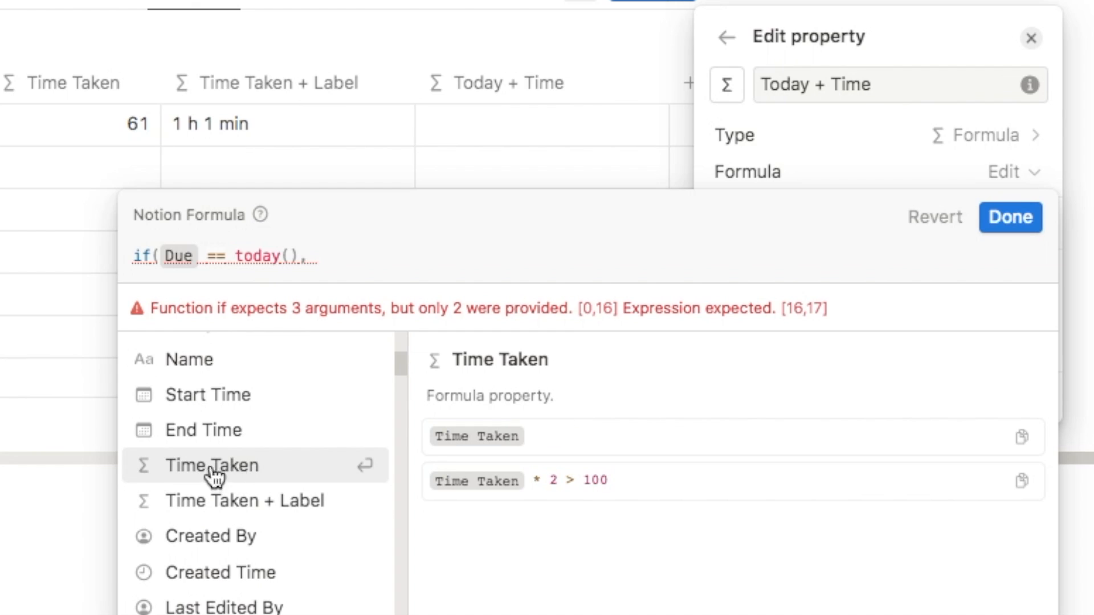
pyautogui.click(233, 464)
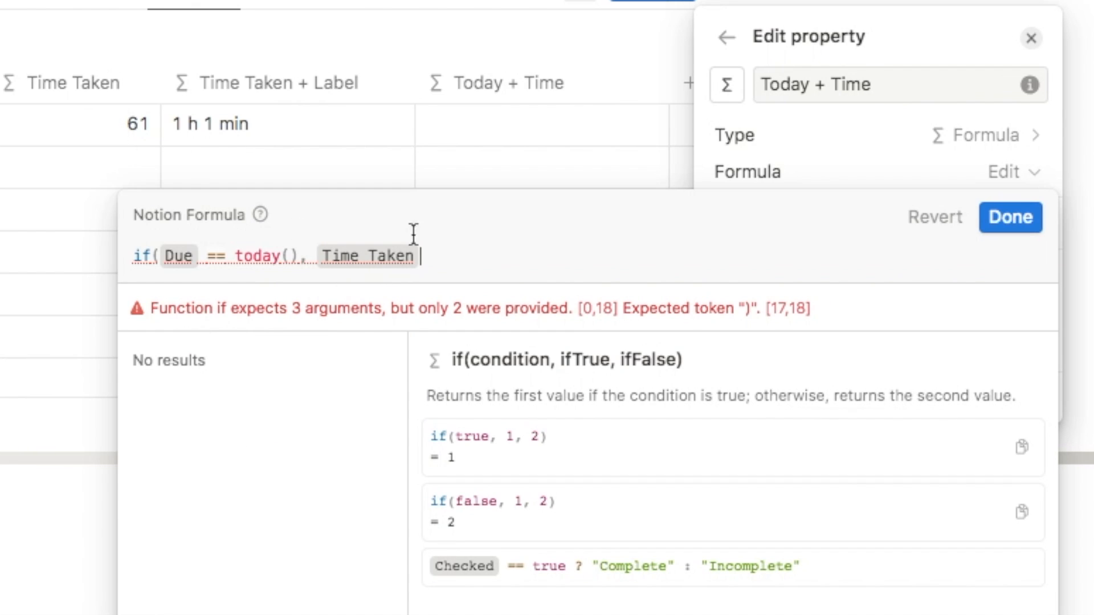
pyautogui.write(',')
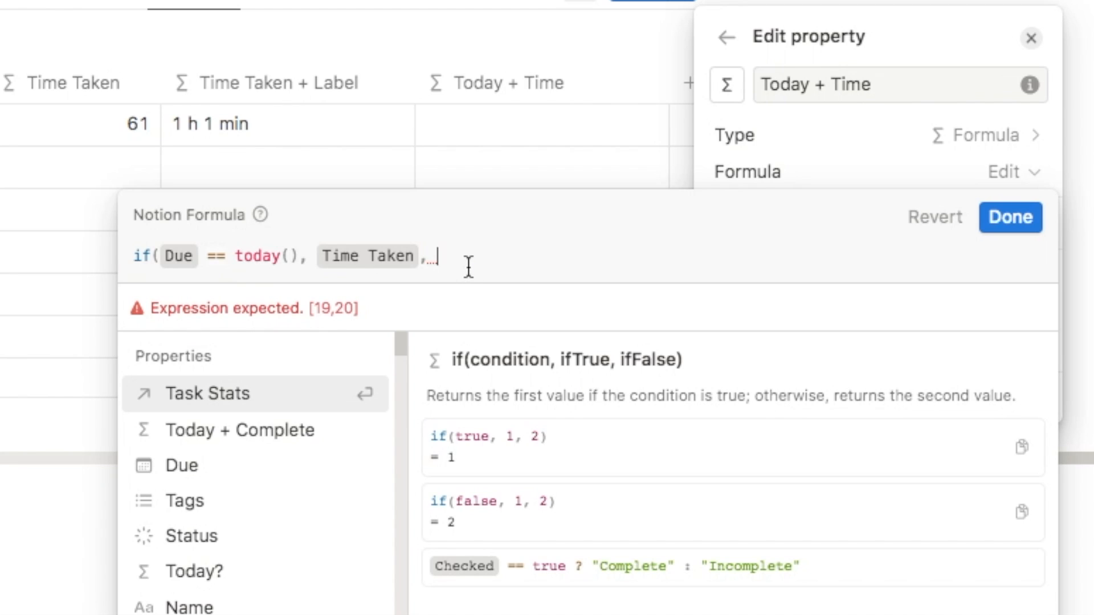
pyautogui.write('0')
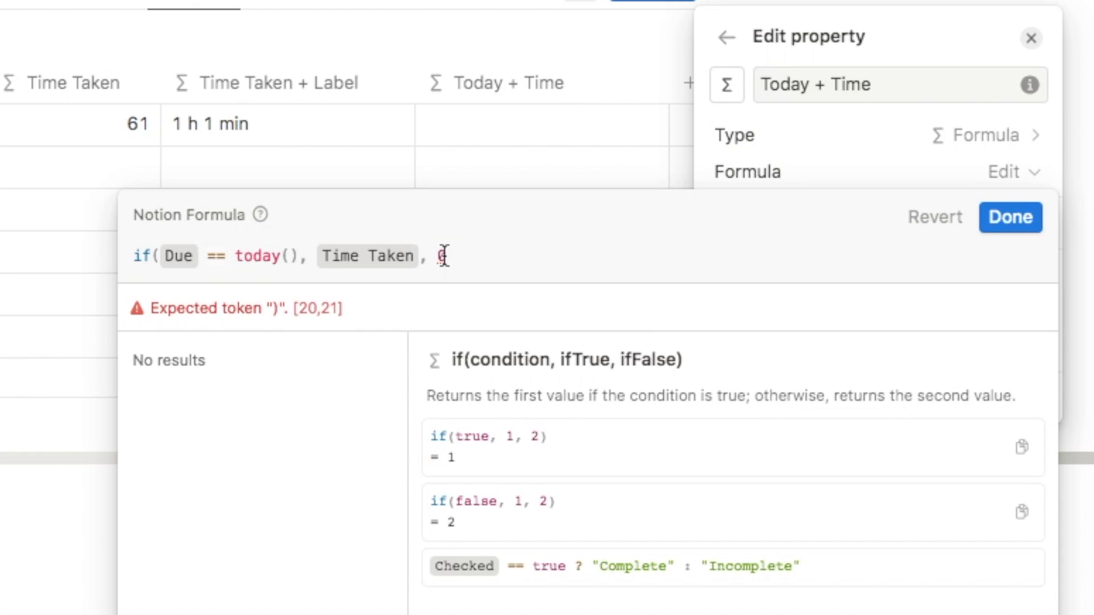
pyautogui.write(')')
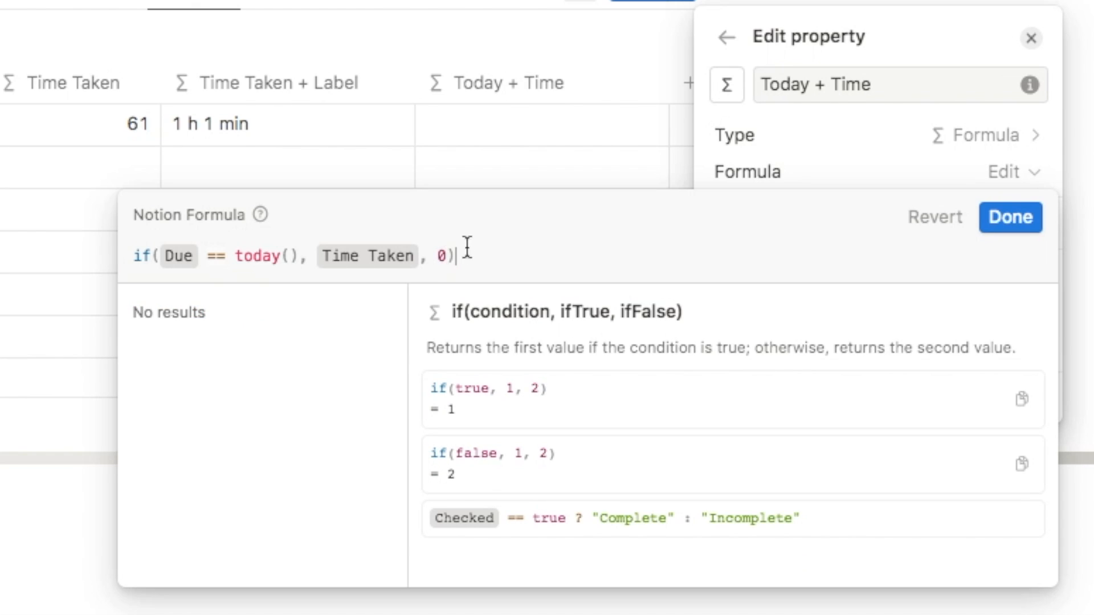
pyautogui.click(1006, 219)
pyautogui.press('Escape')
# Reorder the Tasks table so Due and Status directly follow Name, and freeze the columns up to Status
pyautogui.scroll(-2, 999, 265)
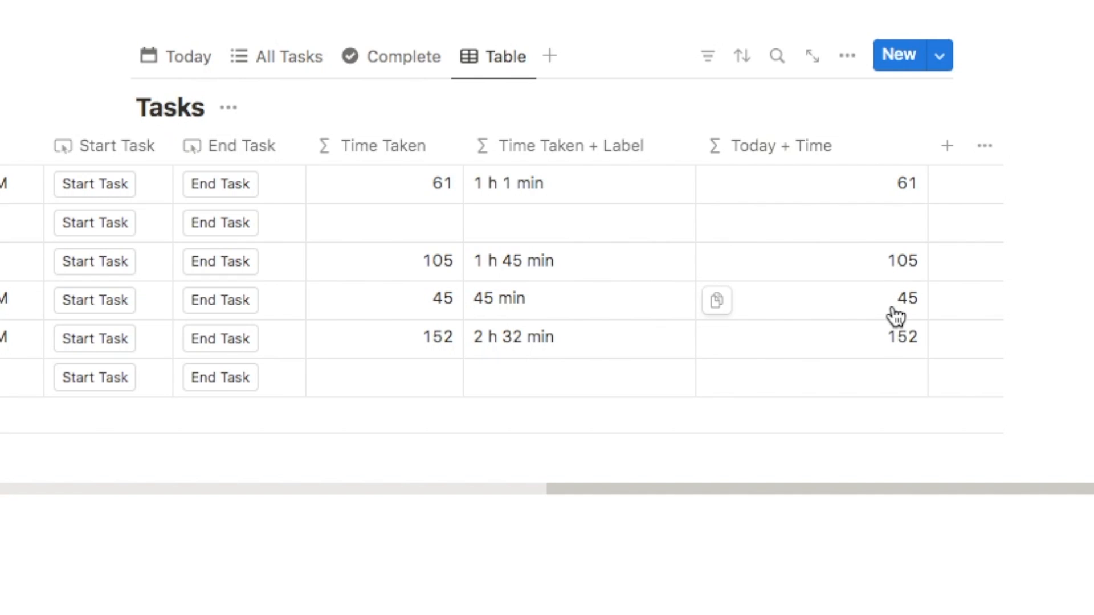
pyautogui.hscroll(-10, 775, 296)
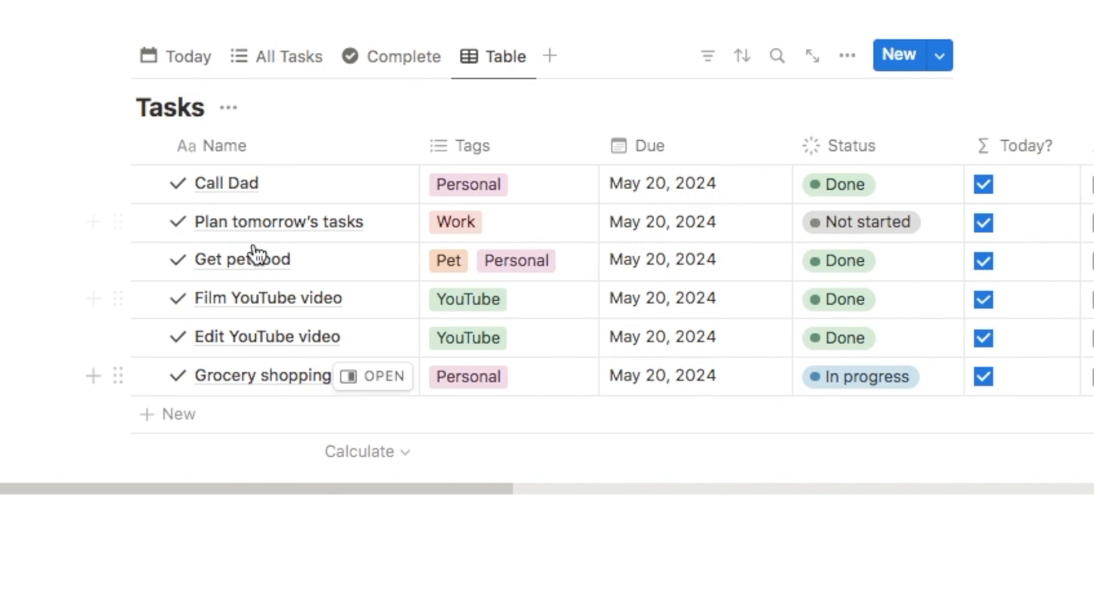
pyautogui.moveTo(647, 151); pyautogui.dragTo(498, 166)
pyautogui.hscroll(4, 721, 155)
pyautogui.moveTo(721, 155); pyautogui.dragTo(630, 162)
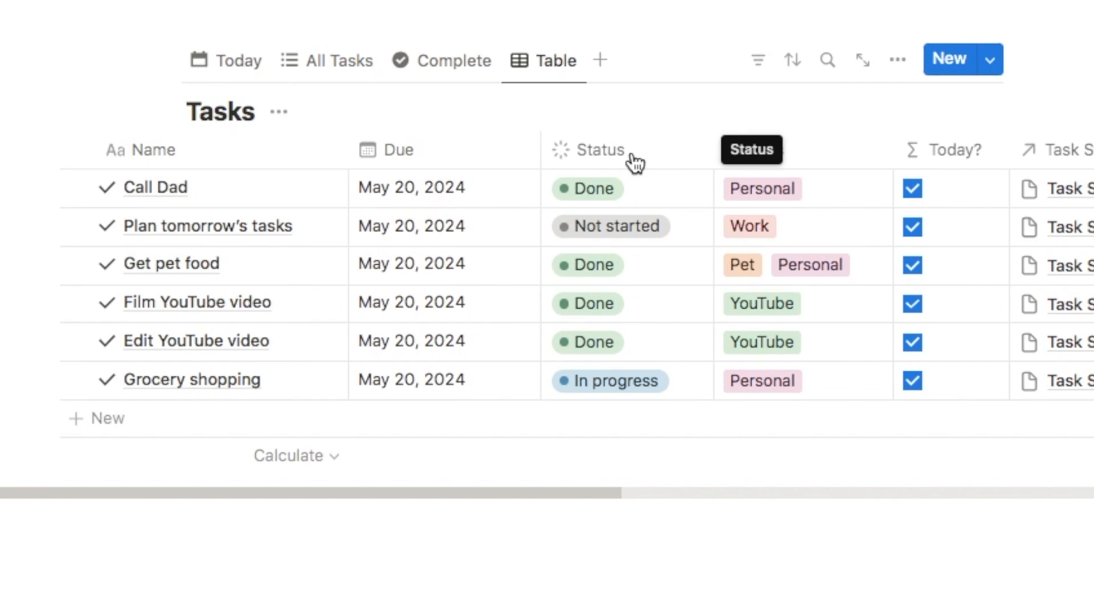
pyautogui.click(632, 159)
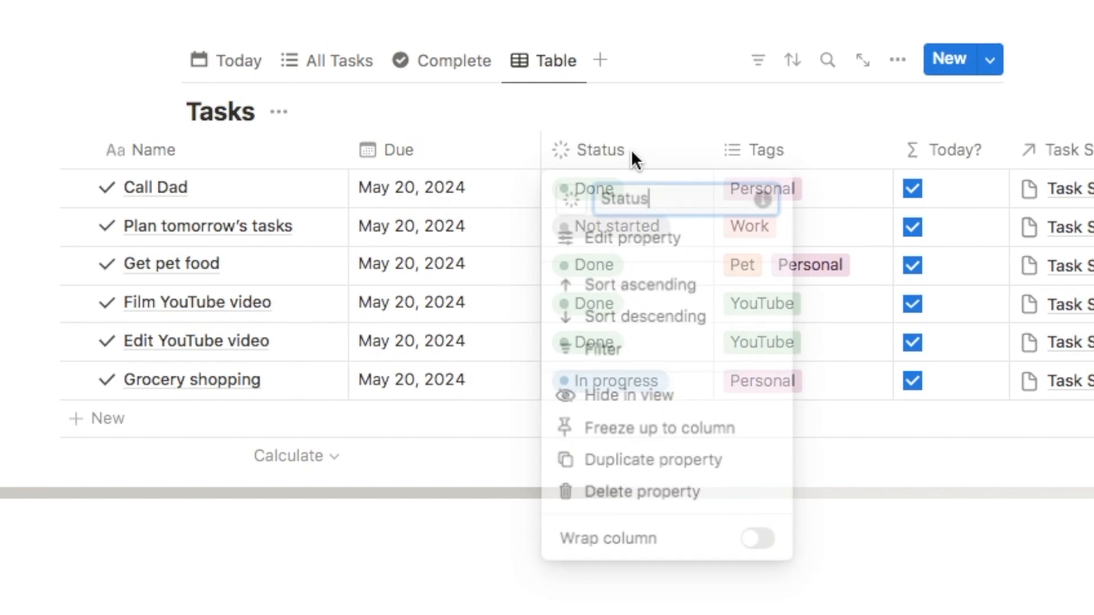
pyautogui.click(639, 435)
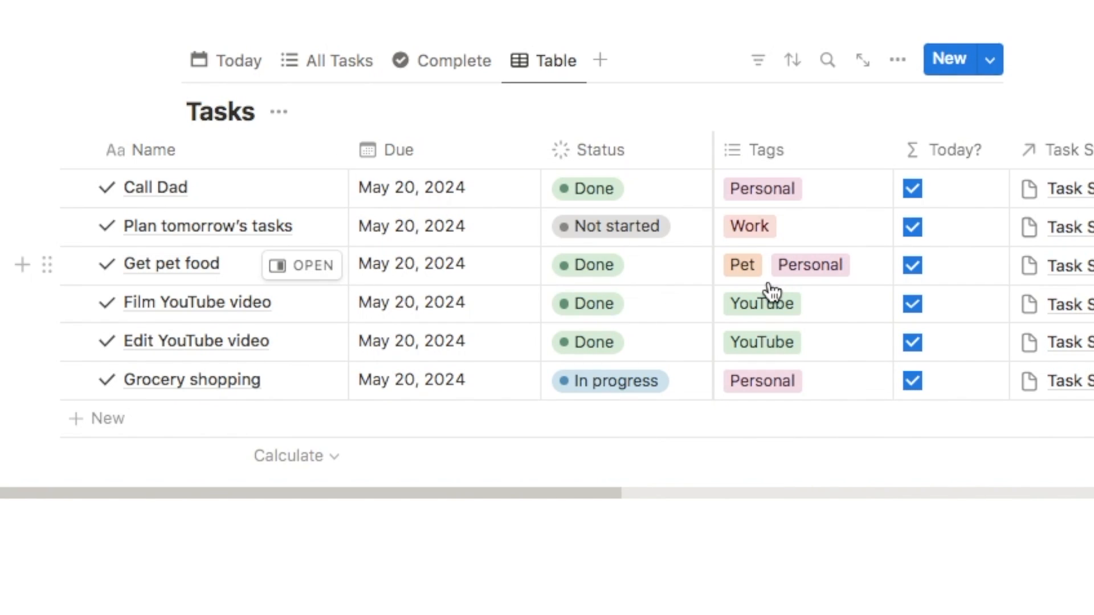
# Test the Today + Time formula by setting Call Dad's due date to May 19, then May 21, and back to May 20, 2024
pyautogui.hscroll(3, 770, 288)
pyautogui.hscroll(15, 773, 292)
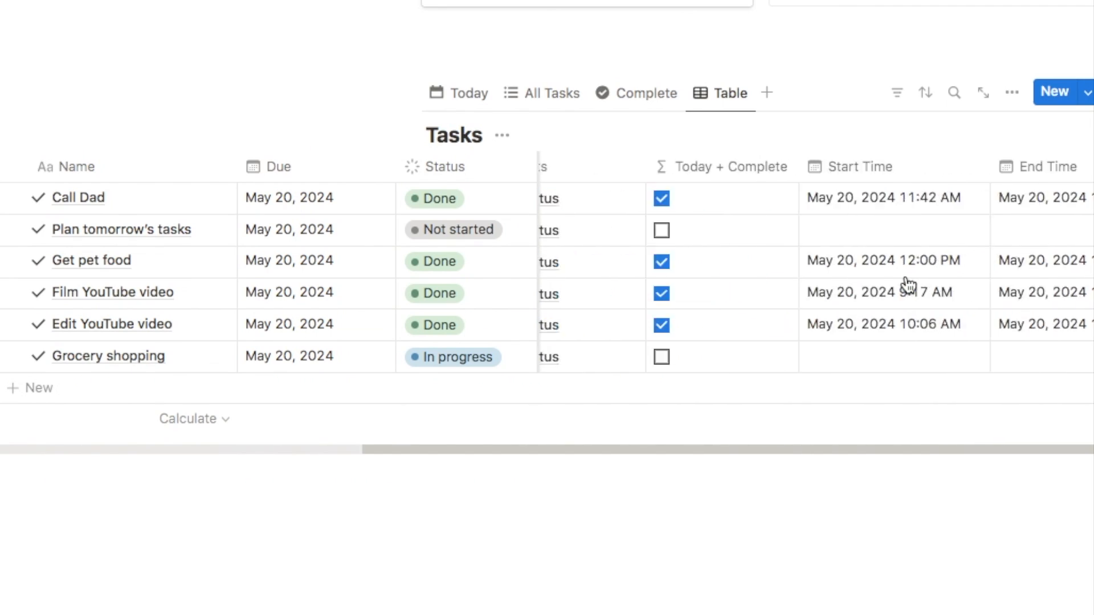
pyautogui.hscroll(6, 906, 285)
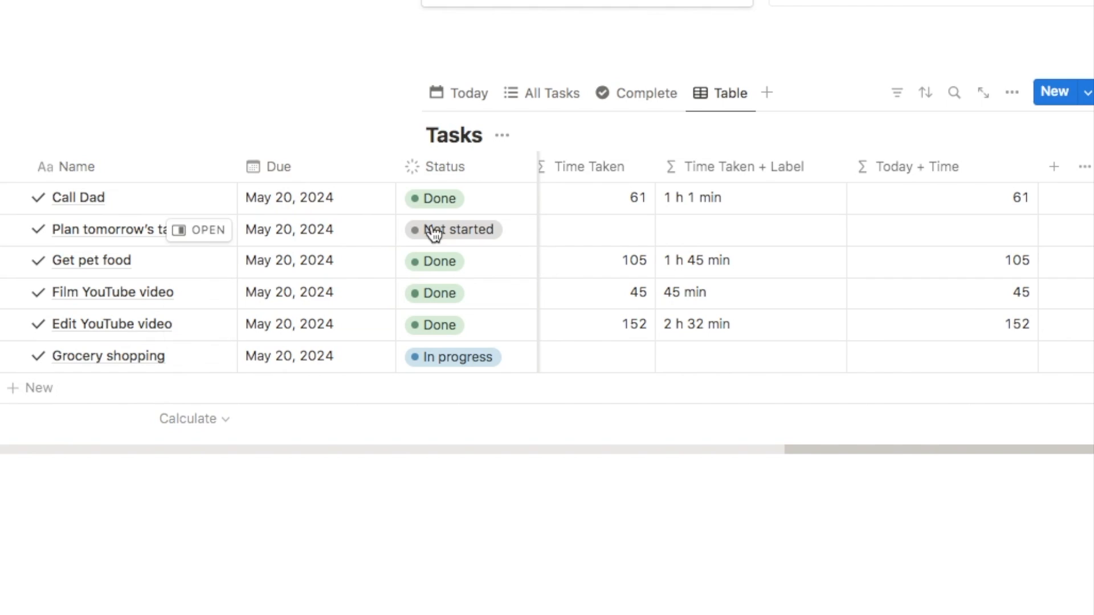
pyautogui.click(336, 203)
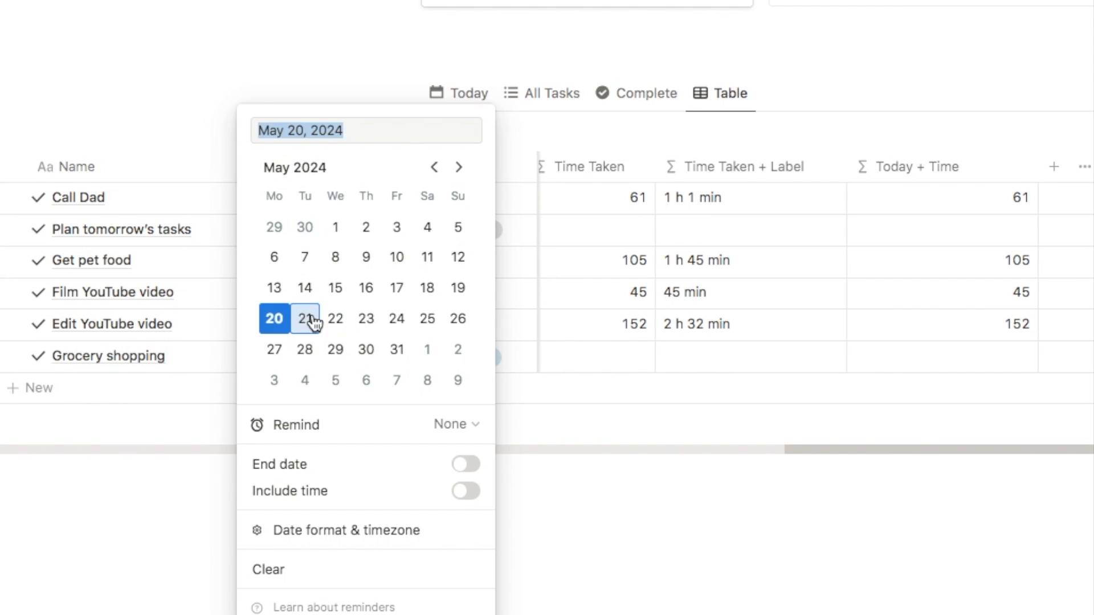
pyautogui.click(458, 290)
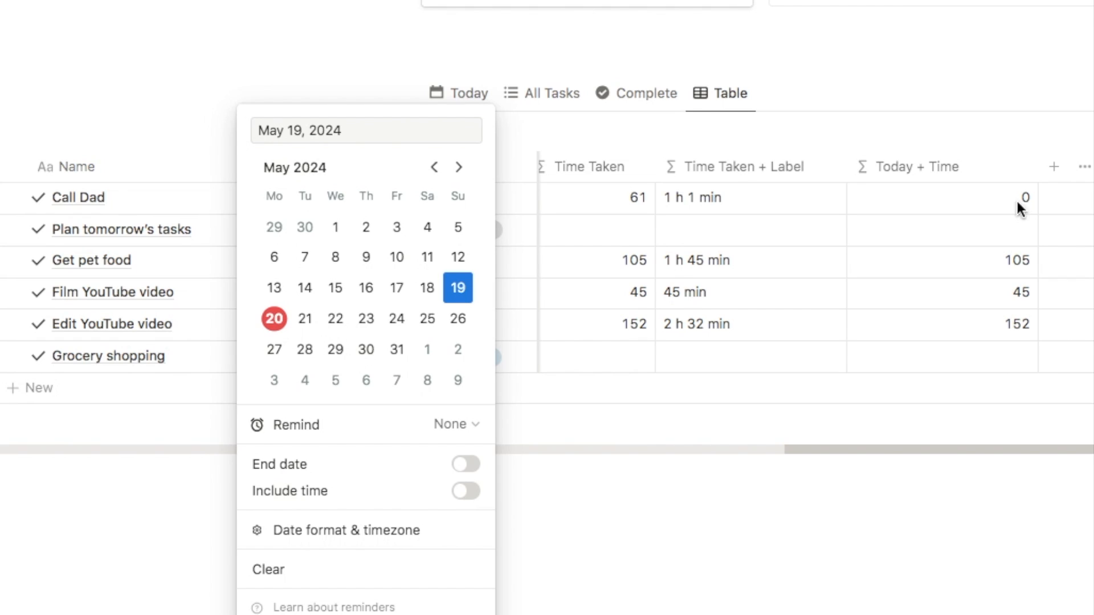
pyautogui.click(307, 322)
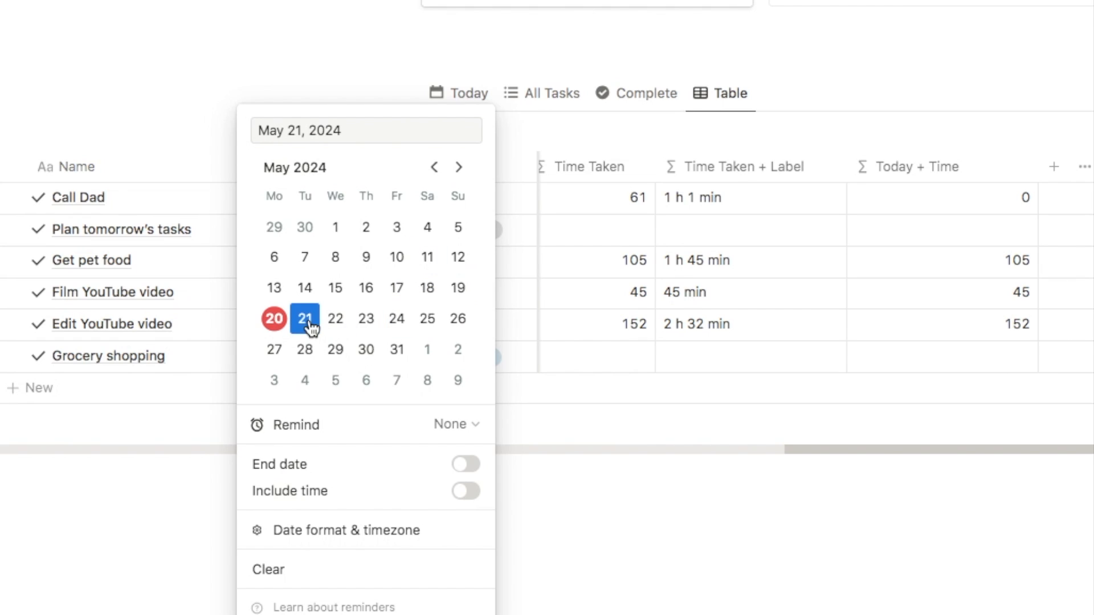
pyautogui.click(278, 323)
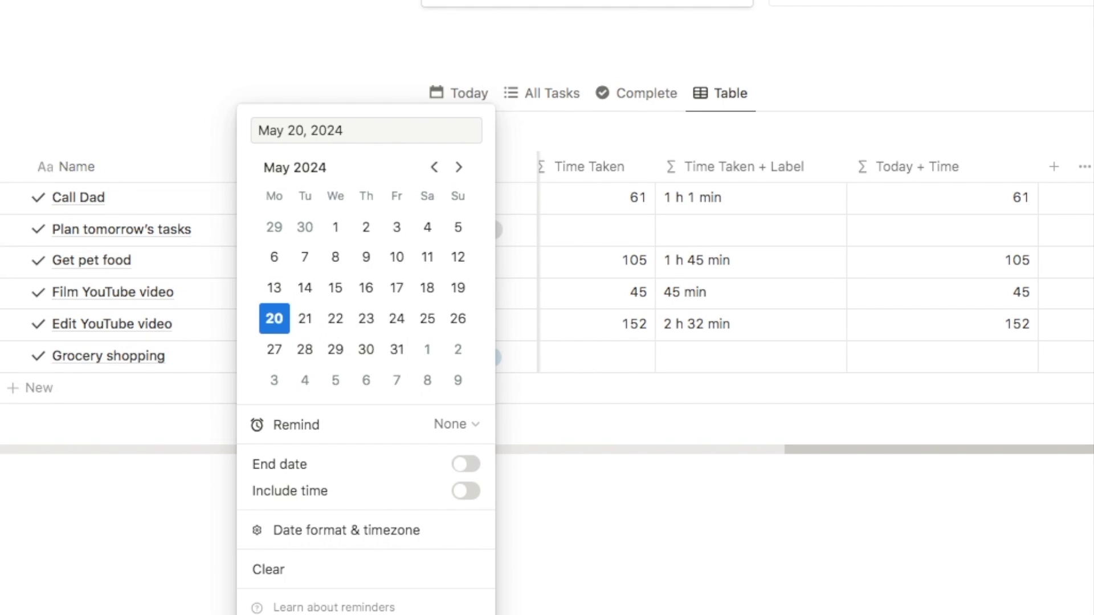
pyautogui.press('Escape')
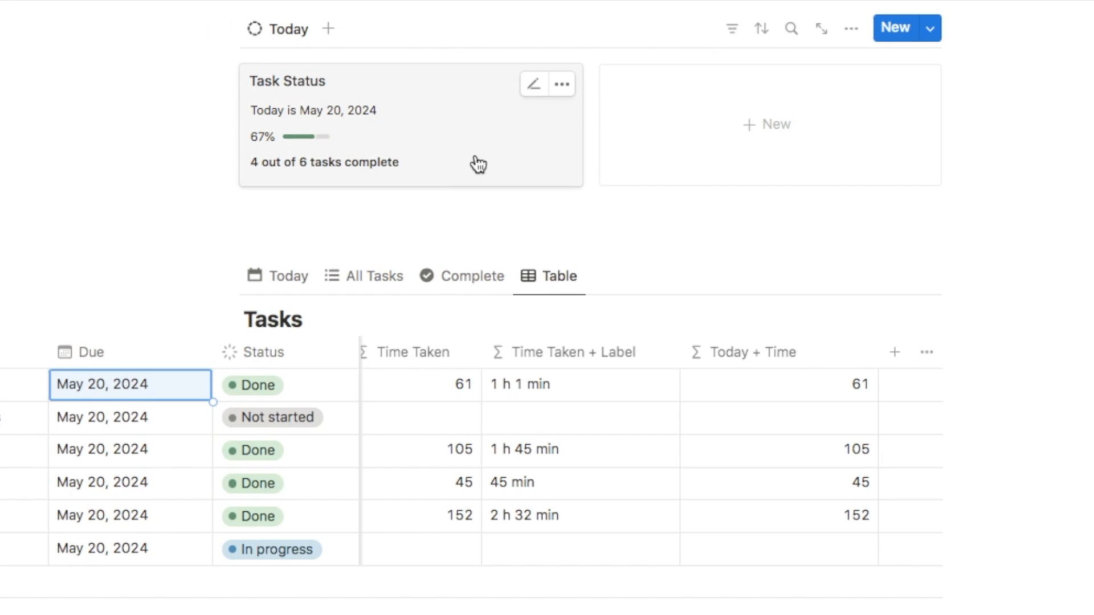
# Open the Task Status card and add a rollup property named Total Time
pyautogui.click(456, 153)
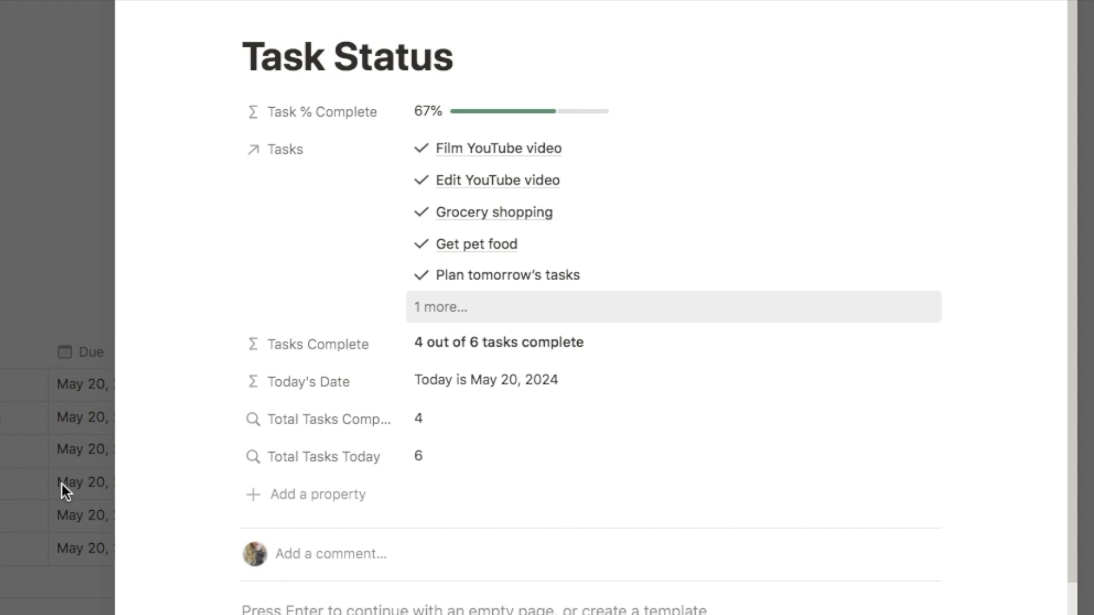
pyautogui.click(316, 496)
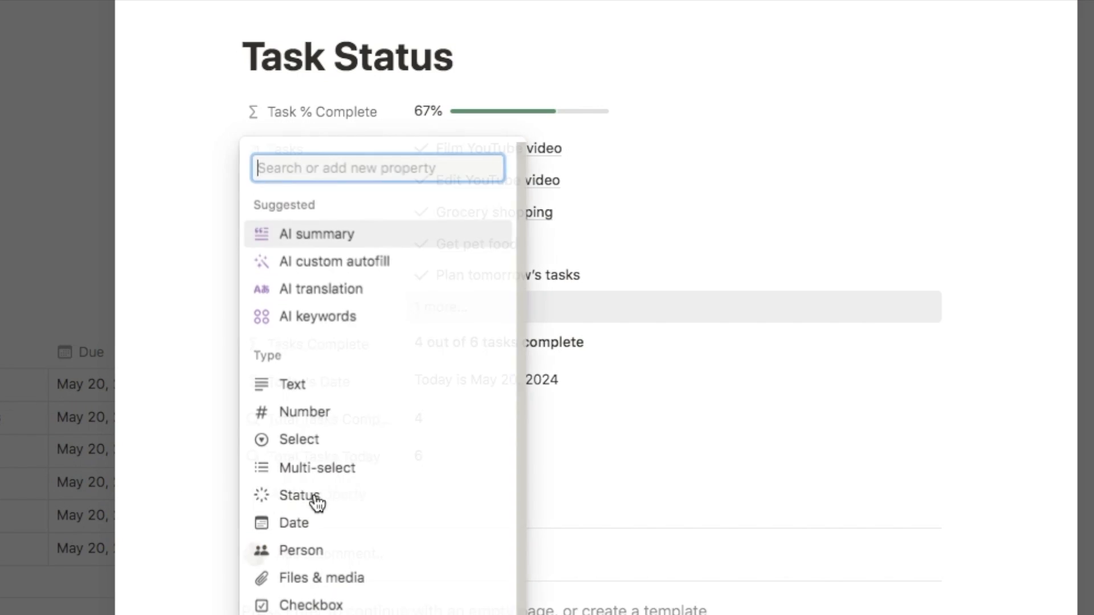
pyautogui.scroll(-5, 311, 510)
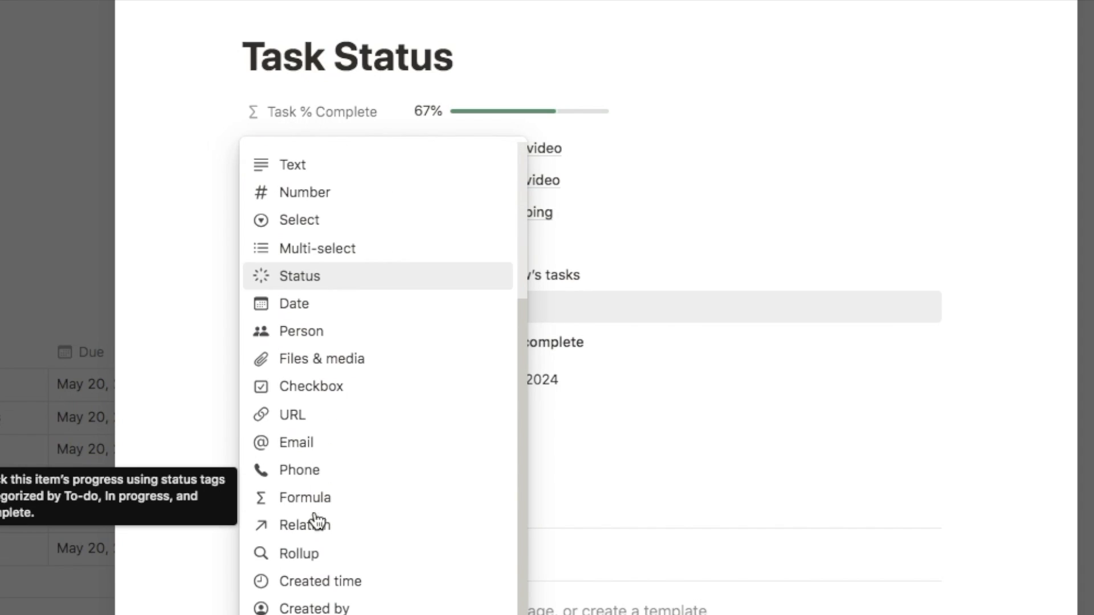
pyautogui.click(318, 553)
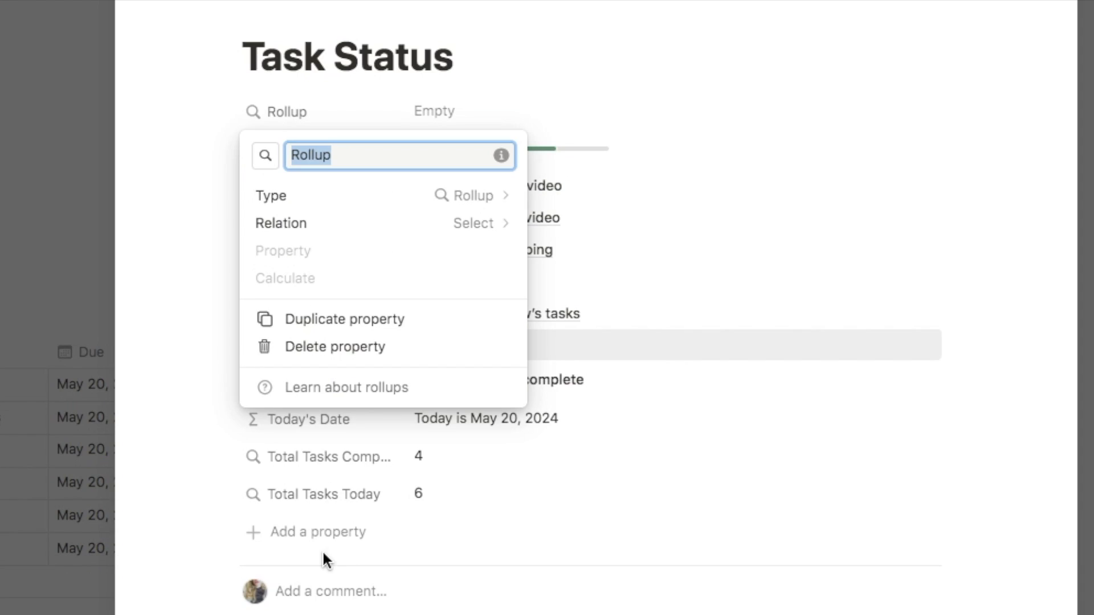
pyautogui.write('Total Time')
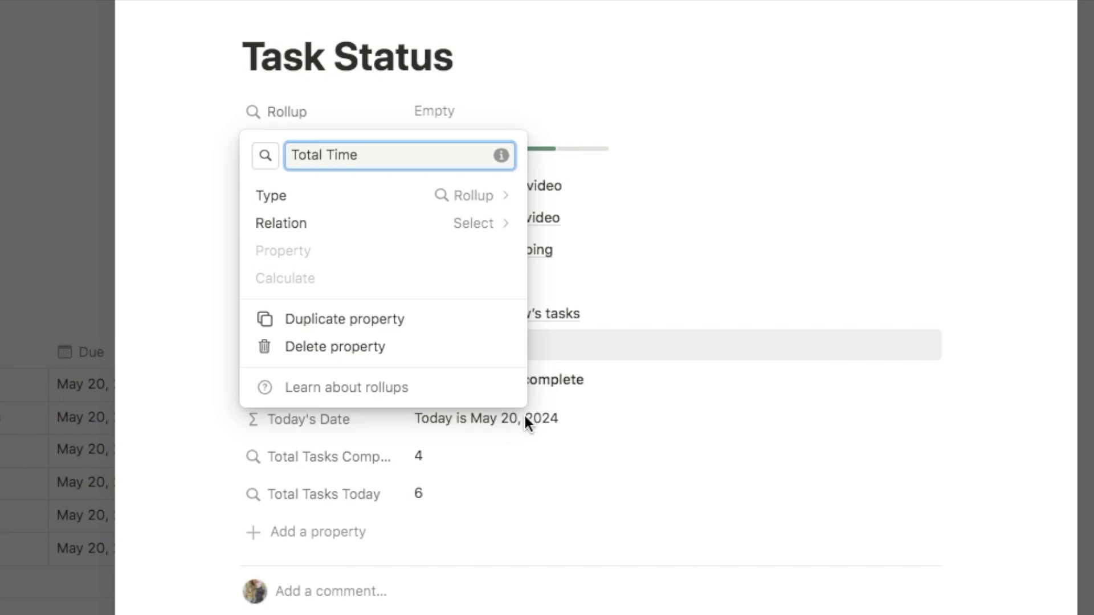
# Configure the Total Time rollup with the Tasks relation, the Today + Time property and the Sum calculation
pyautogui.click(423, 226)
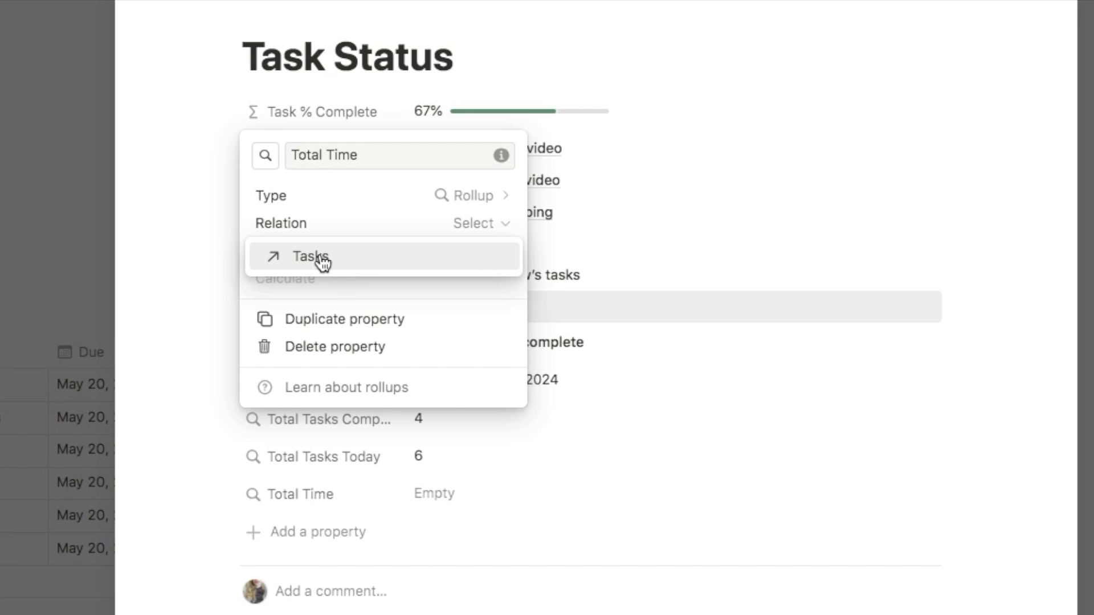
pyautogui.click(349, 267)
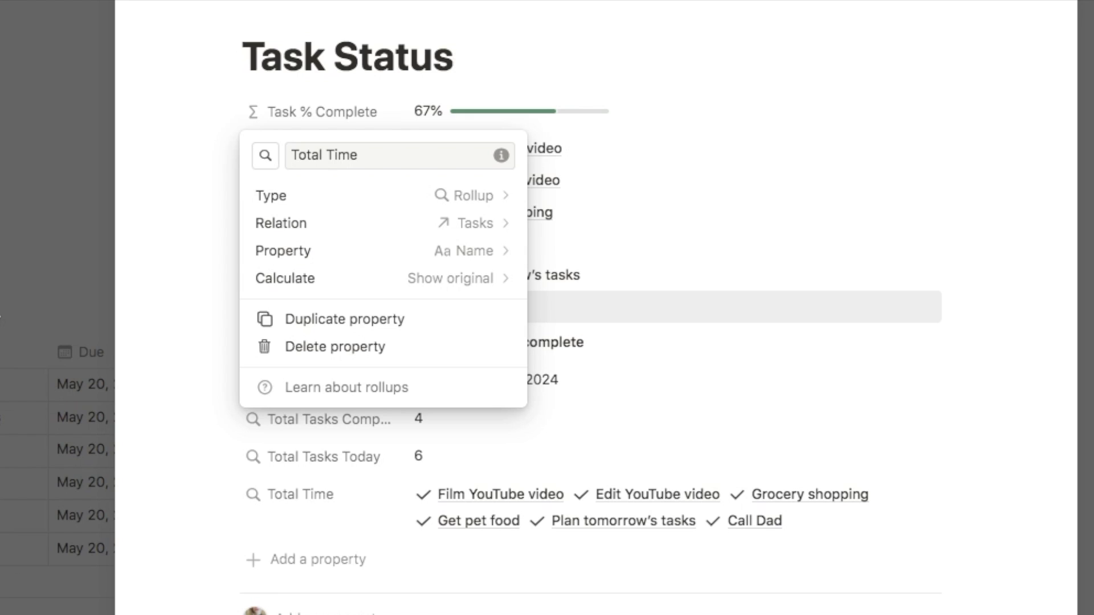
pyautogui.click(290, 257)
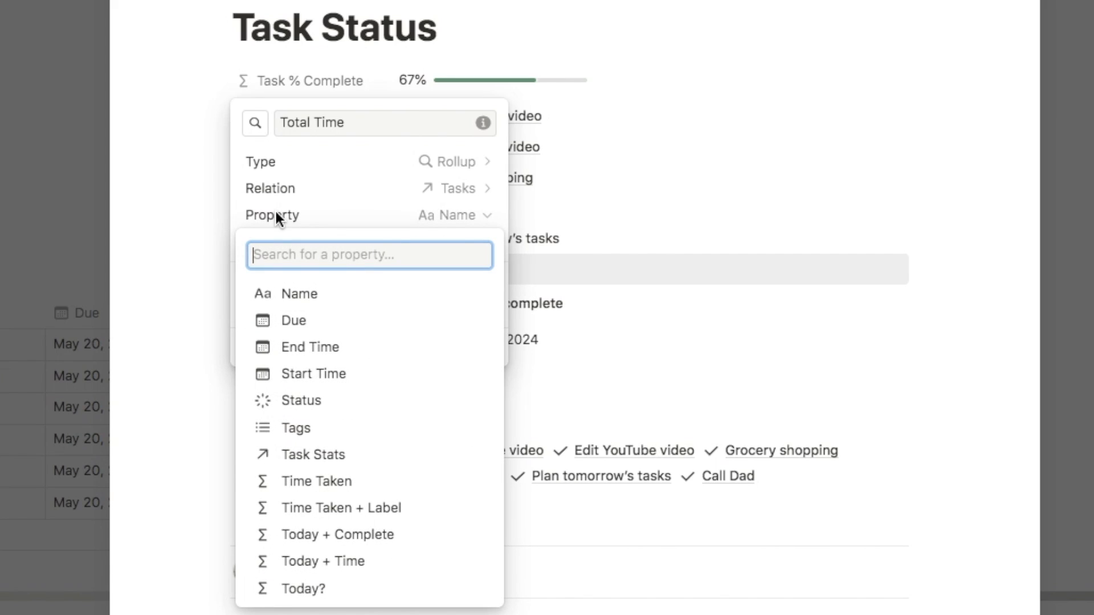
pyautogui.click(344, 564)
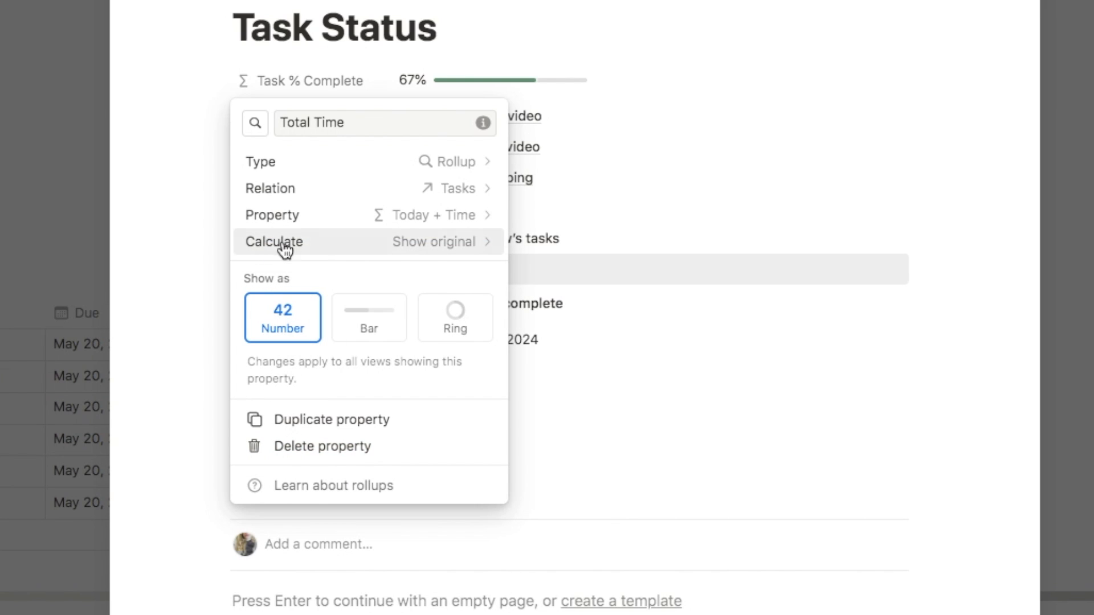
pyautogui.click(422, 244)
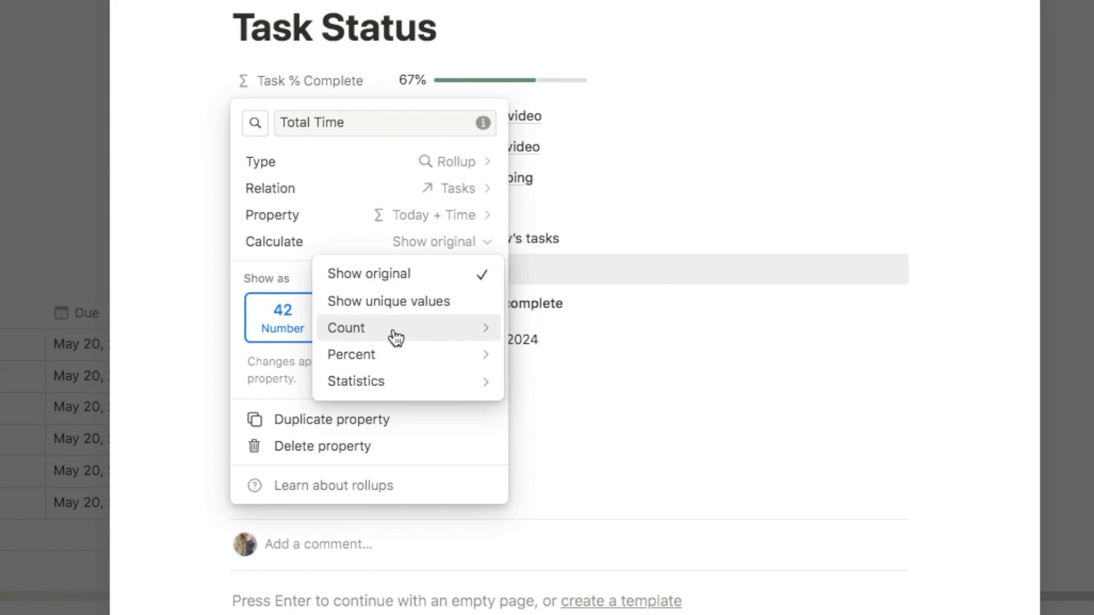
pyautogui.moveTo(387, 390)
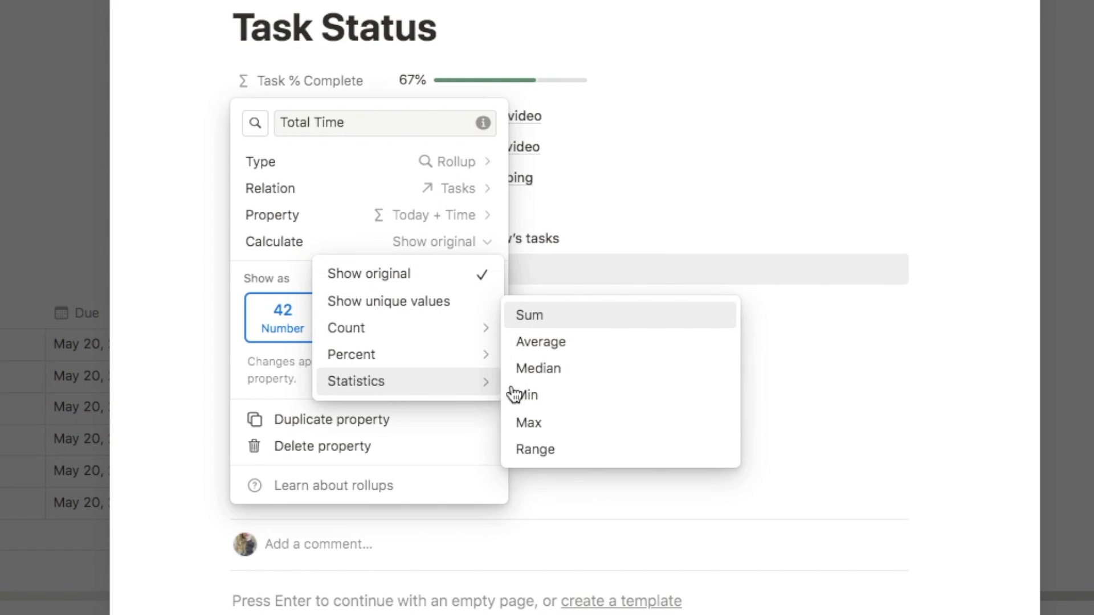
pyautogui.click(546, 318)
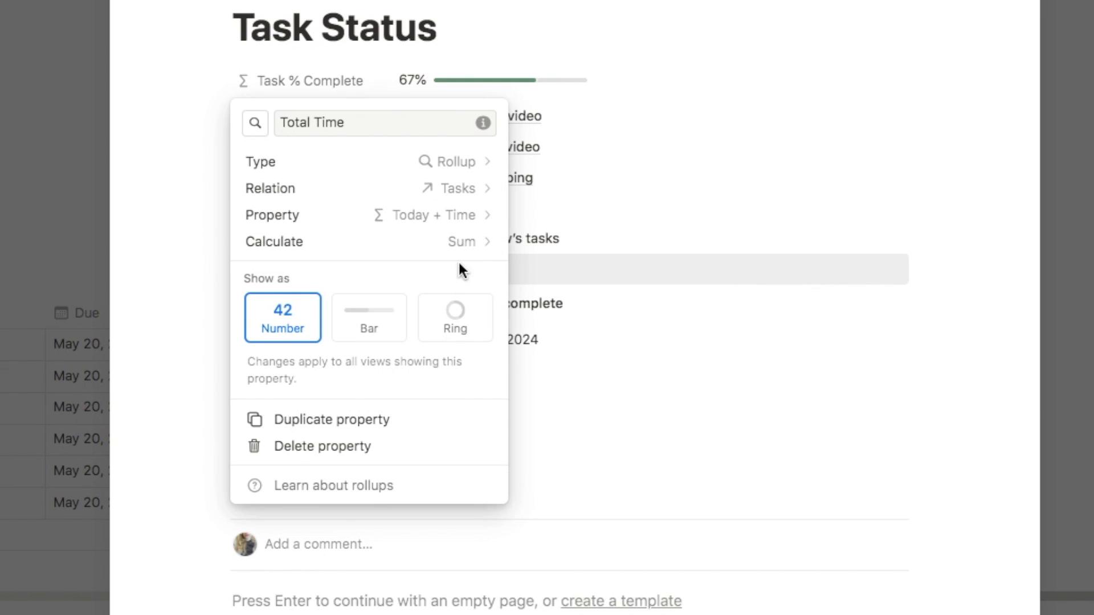
pyautogui.click(964, 431)
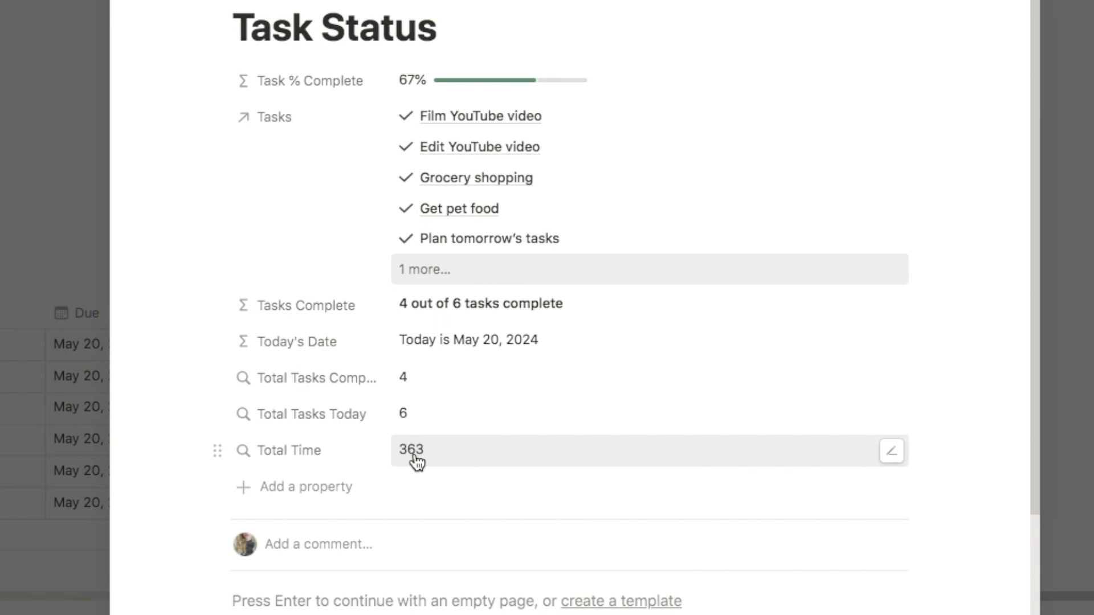
# Add a formula property named Today's Total Time to the Task Status page
pyautogui.click(305, 496)
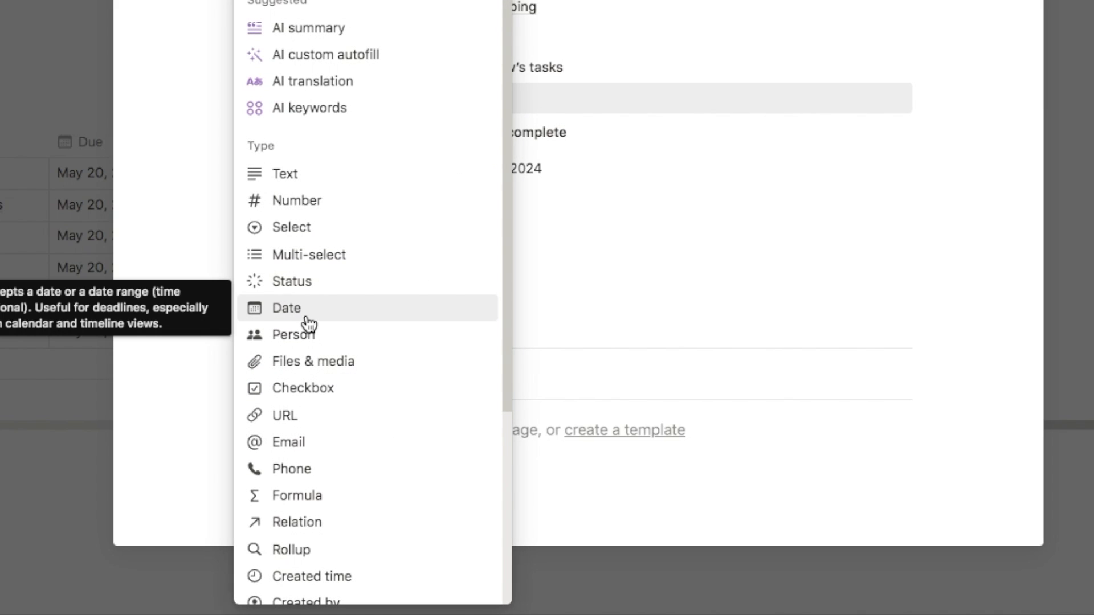
pyautogui.click(313, 497)
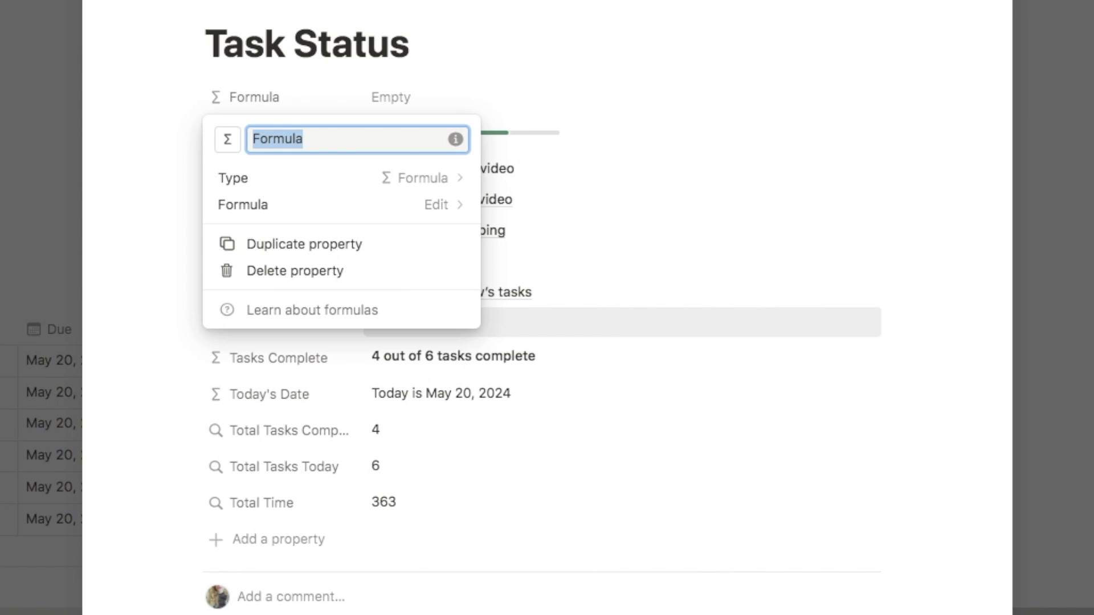
pyautogui.write("Today's To")
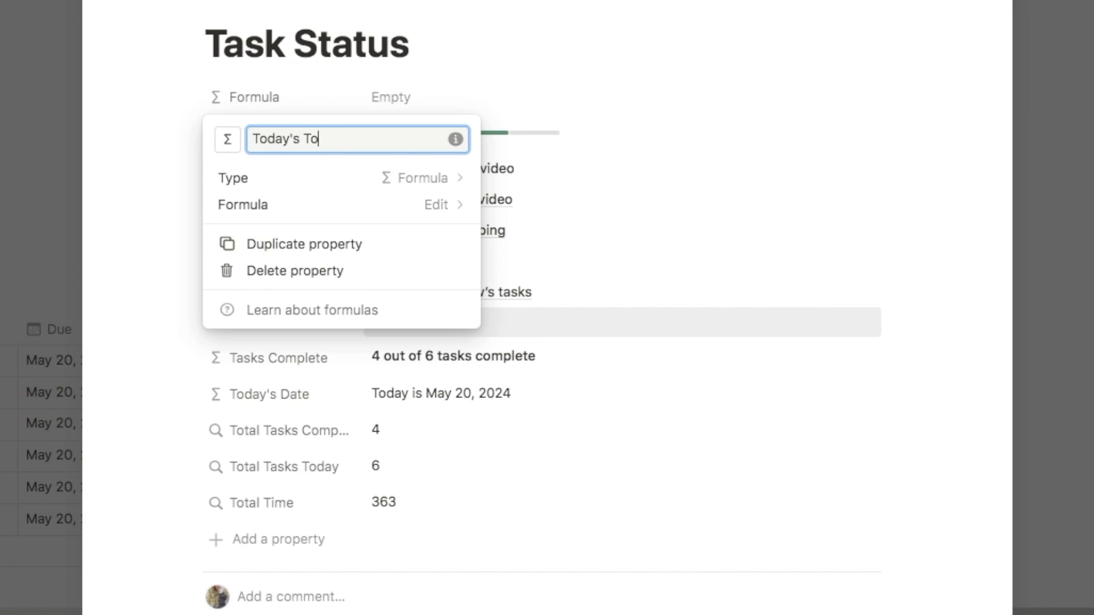
pyautogui.write('tal Time')
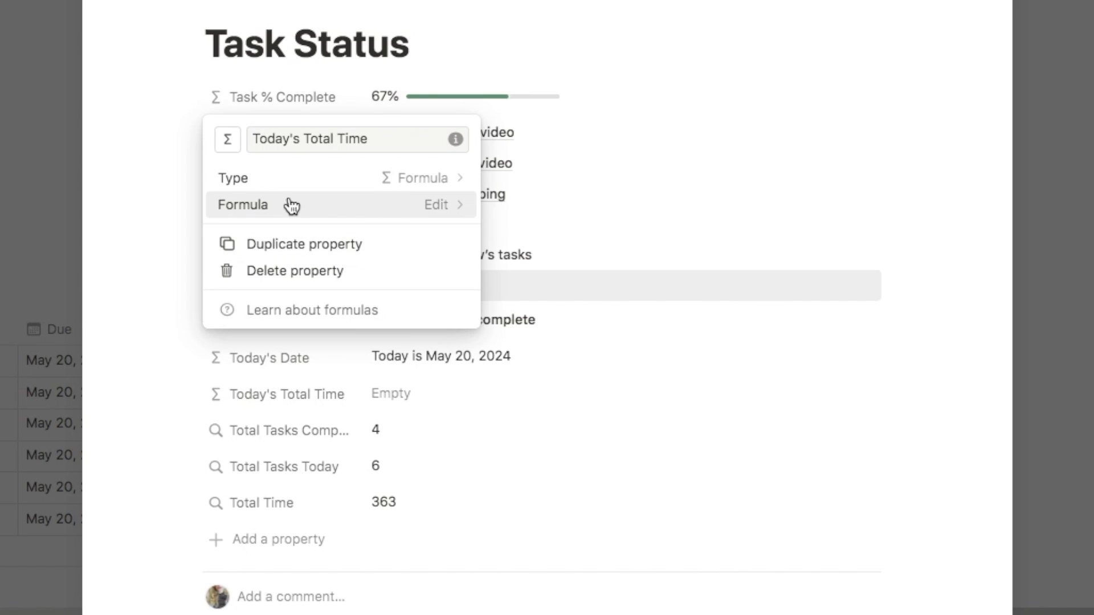
# Begin the Today's Total Time formula with an if function whose condition is Total Time < 60, followed by a comma
pyautogui.click(318, 212)
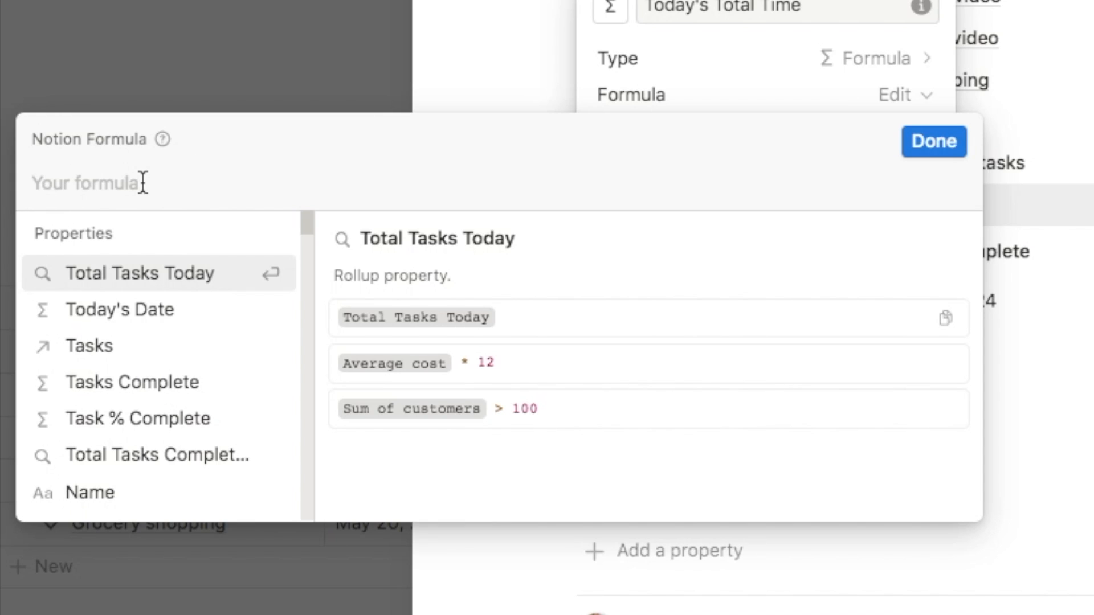
pyautogui.write('if(')
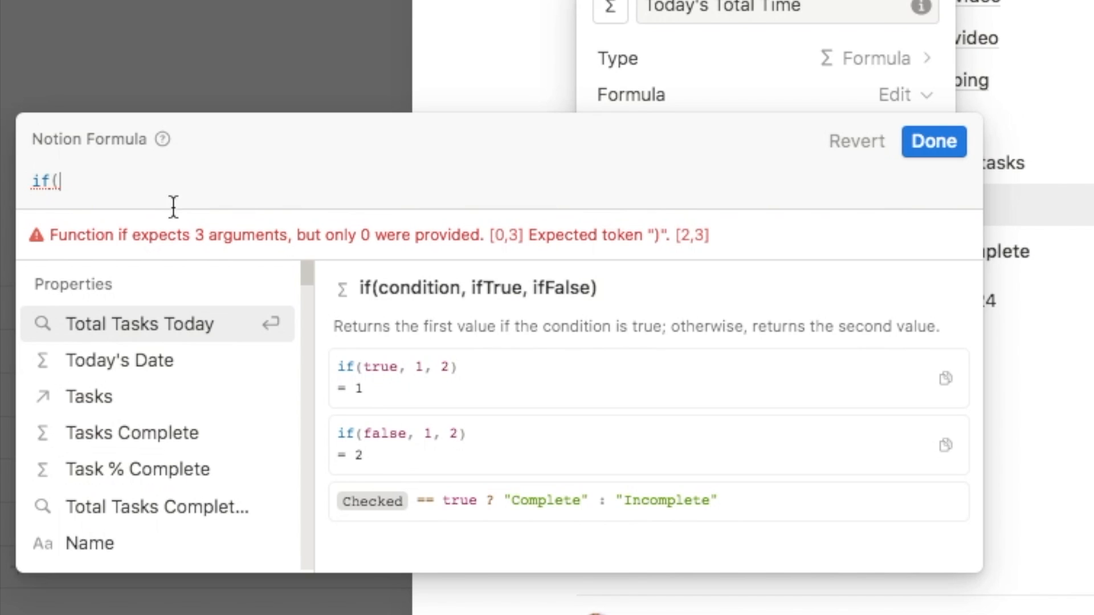
pyautogui.scroll(-1, 151, 399)
pyautogui.scroll(-1, 151, 399)
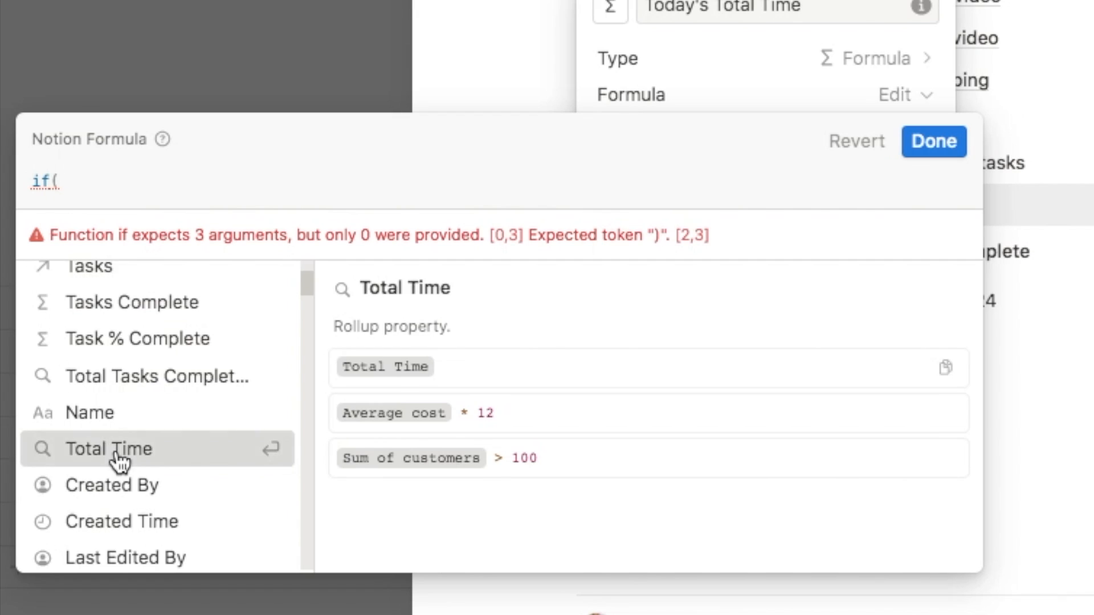
pyautogui.click(117, 454)
pyautogui.write('< 60')
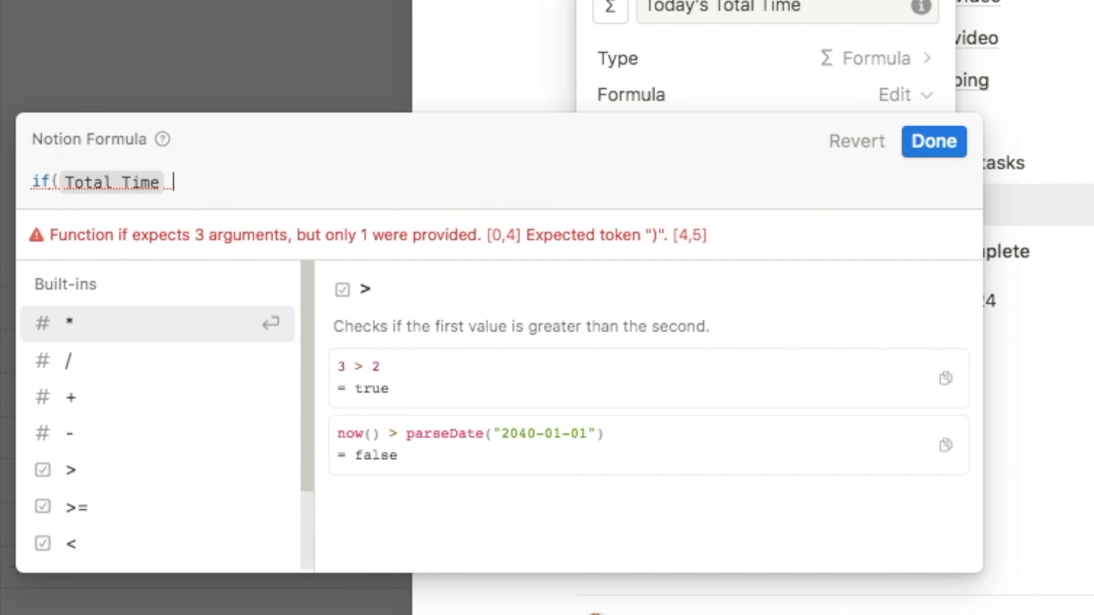
pyautogui.write(',')
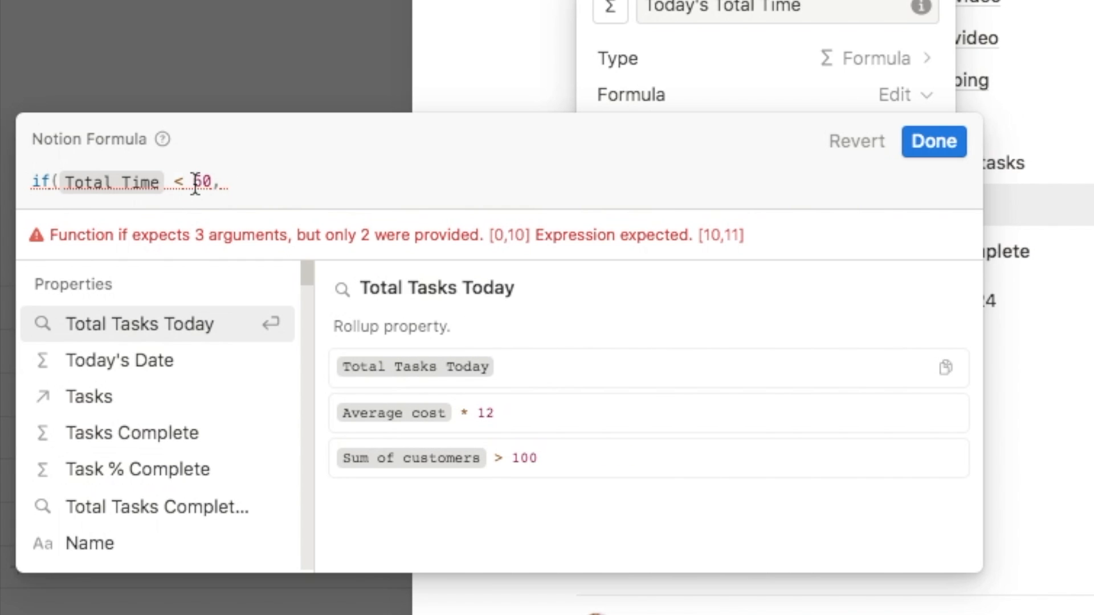
# Enter Total Time + " min" as the if function's true result, followed by a comma and a new line
pyautogui.scroll(-2, 245, 391)
pyautogui.scroll(-3, 245, 391)
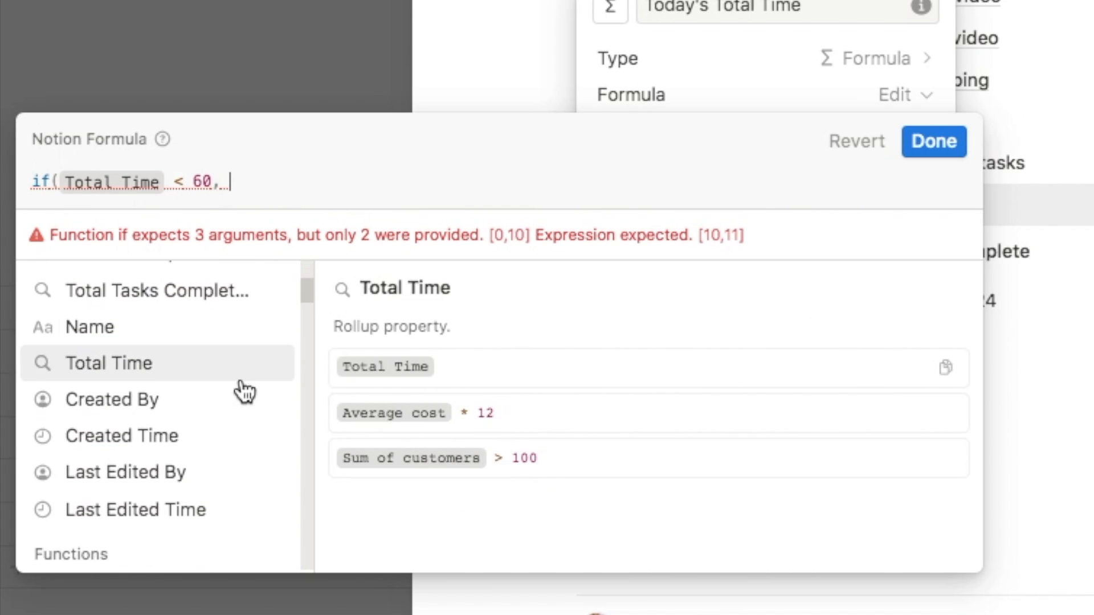
pyautogui.click(122, 371)
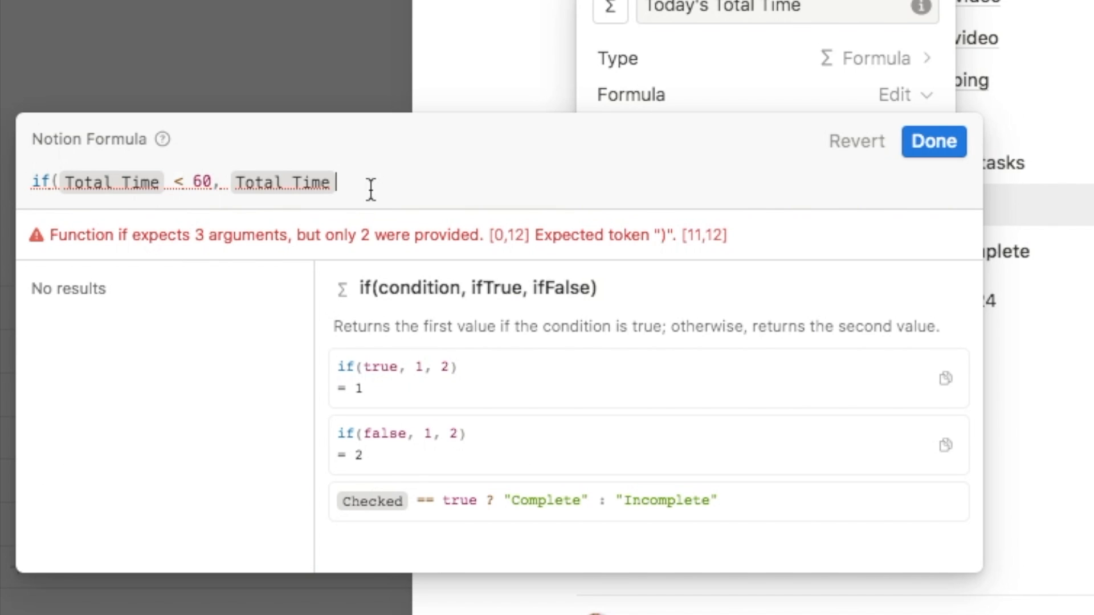
pyautogui.write('+ ""')
pyautogui.press('Left')
pyautogui.write('min')
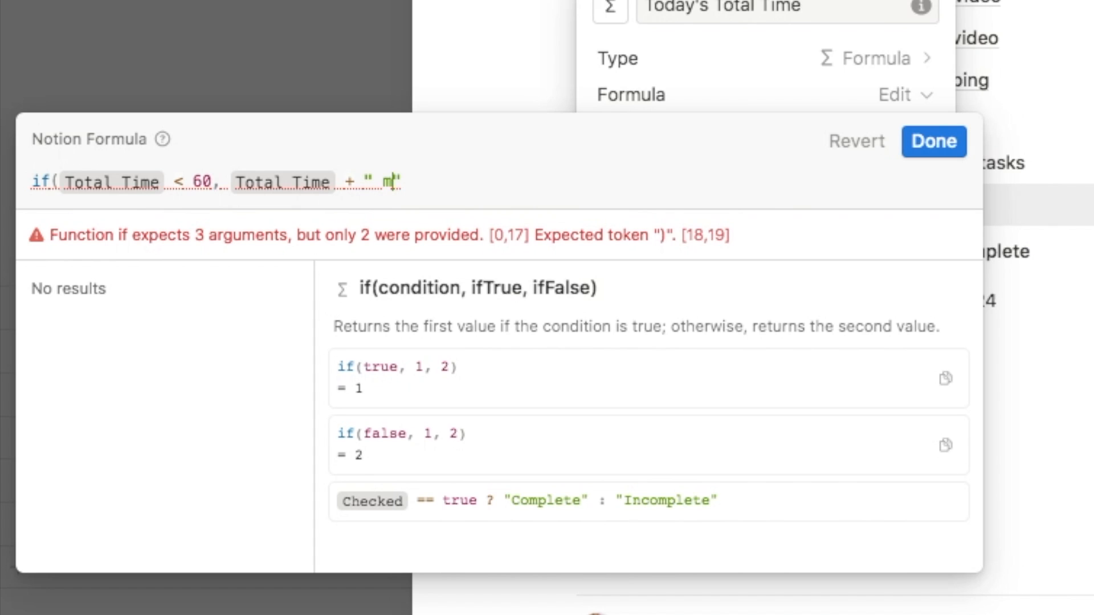
pyautogui.press('Right')
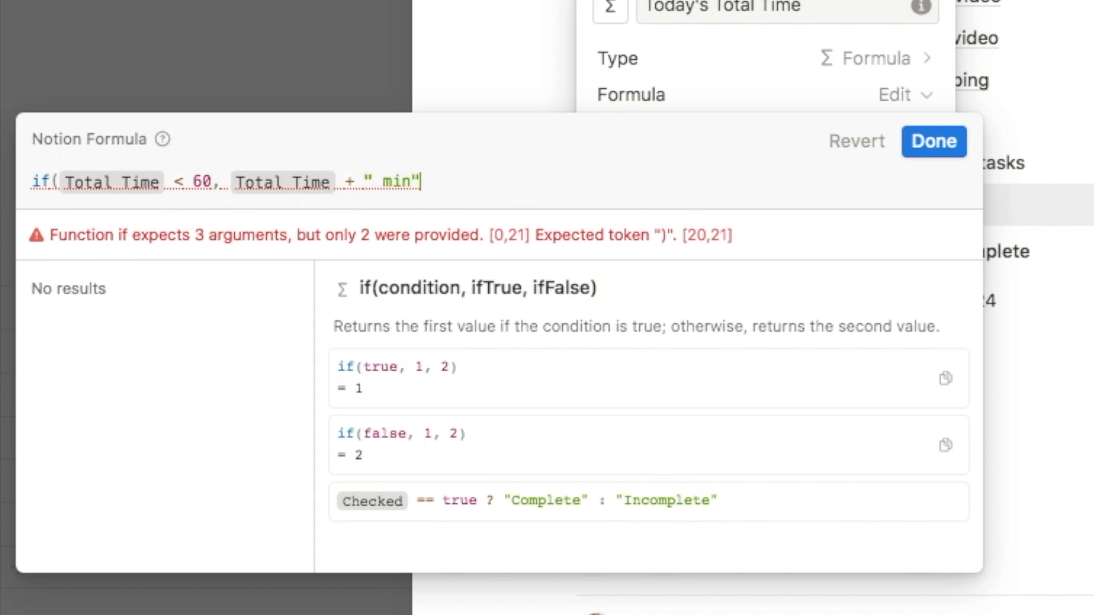
pyautogui.write(',')
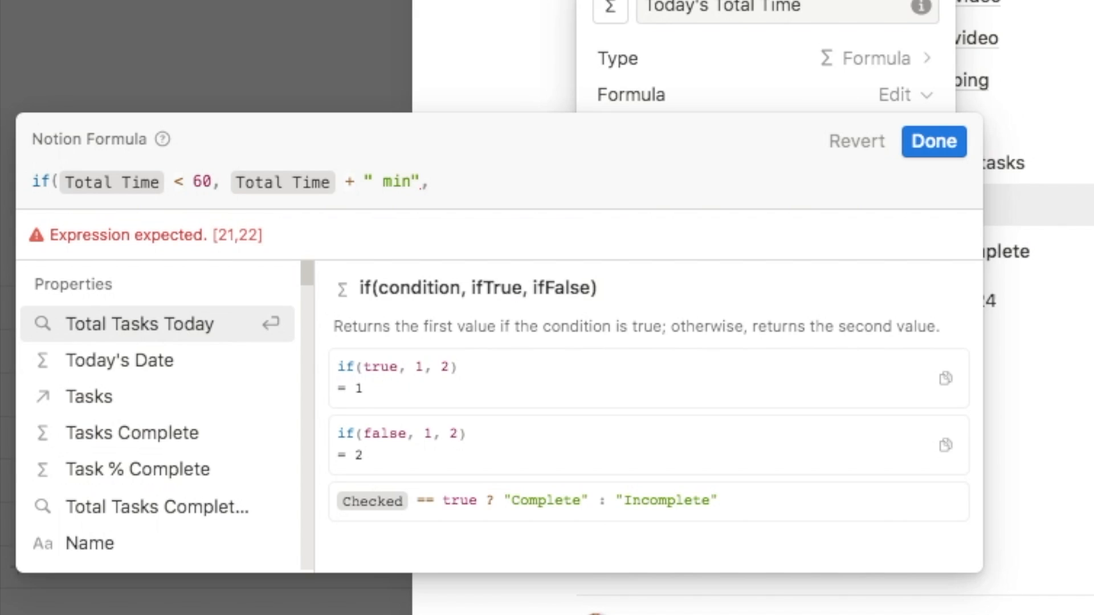
pyautogui.hotkey('shift', 'Return')
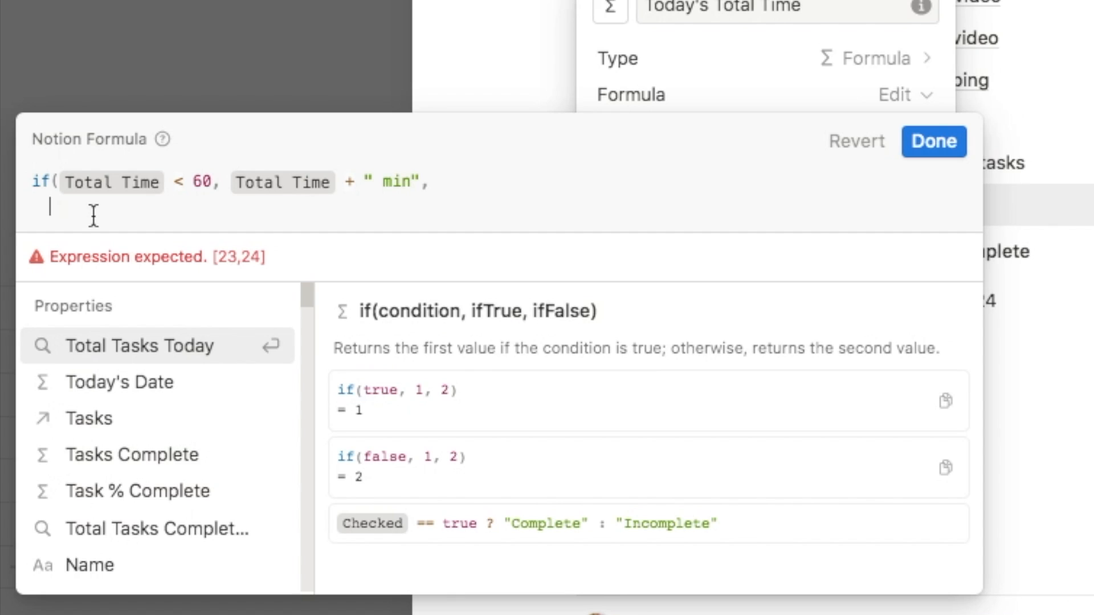
# Begin the if function's false result with floor(Total Time/60), using the Total Time property
pyautogui.write('floor')
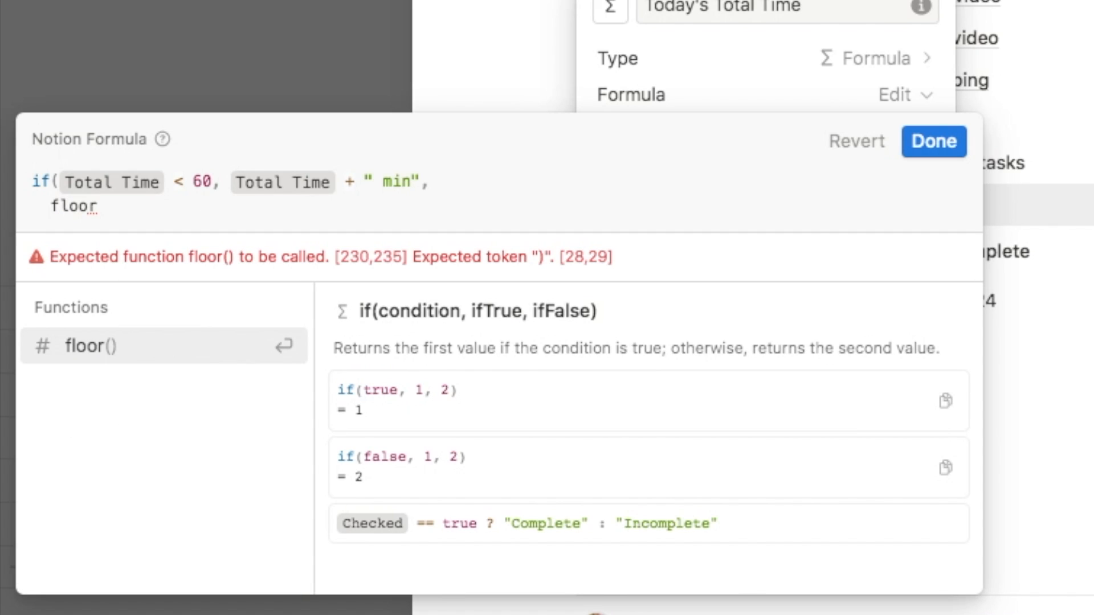
pyautogui.write('(')
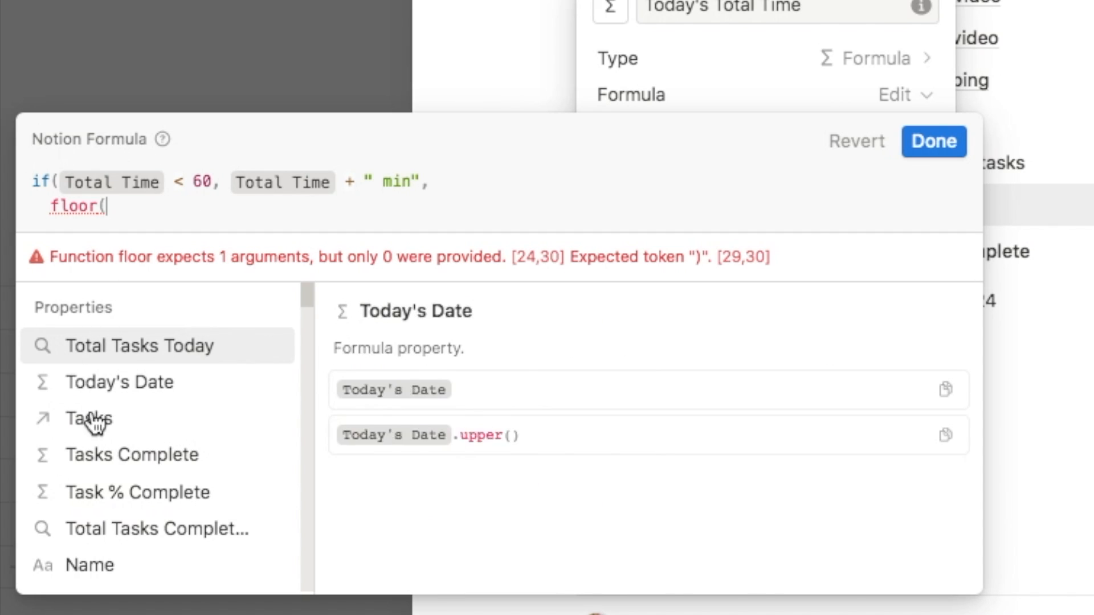
pyautogui.scroll(-5, 90, 422)
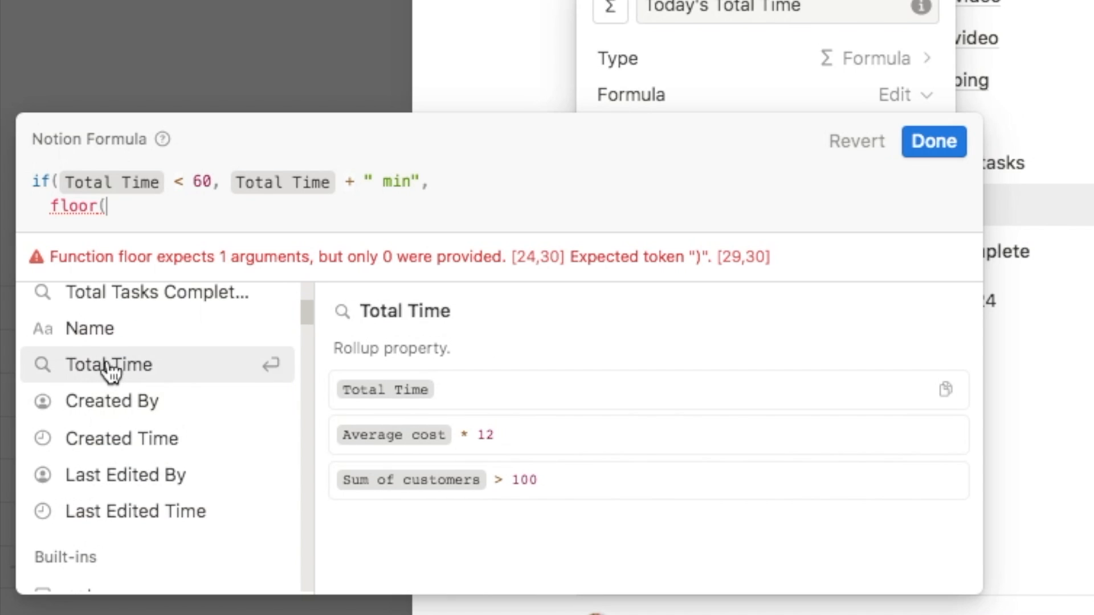
pyautogui.click(110, 367)
pyautogui.write('/')
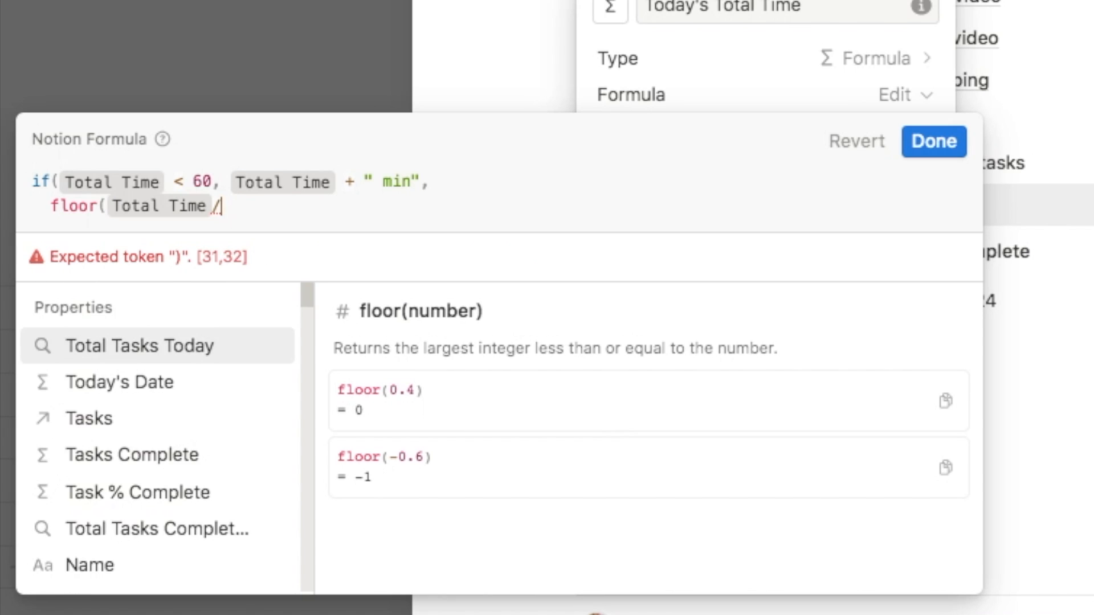
pyautogui.write('60)')
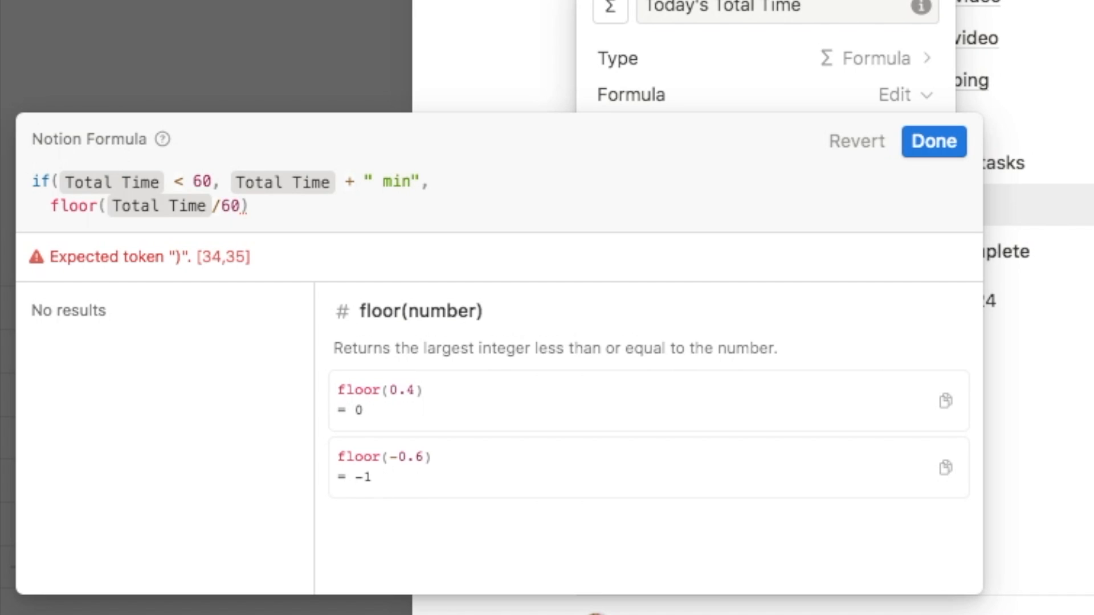
# Append the hours label " h " to the floor expression, joined by a plus sign and followed by another plus sign
pyautogui.write(' +')
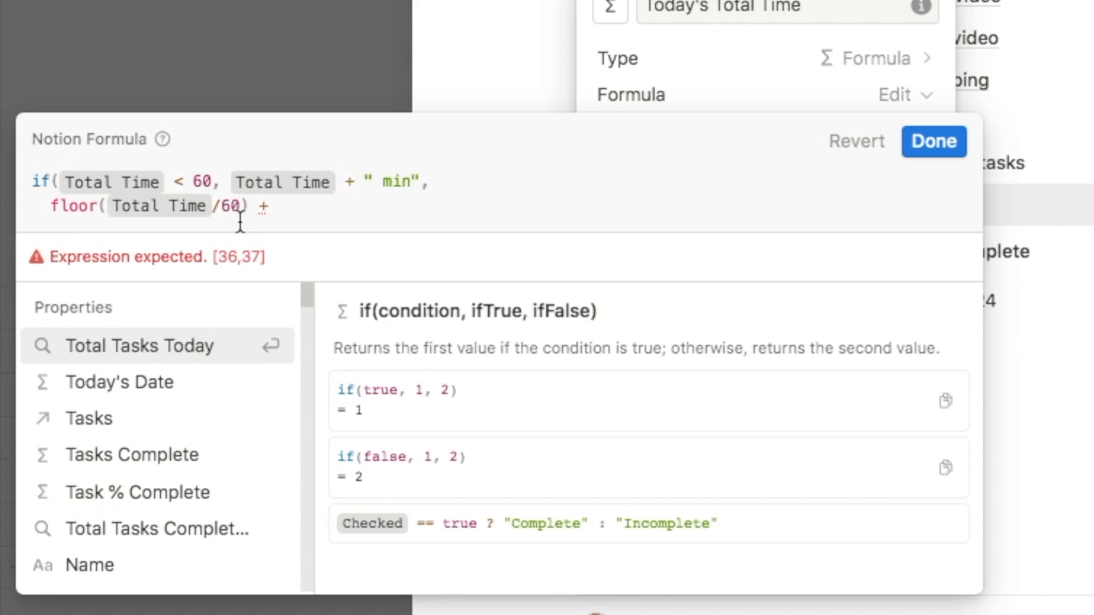
pyautogui.write(' ""')
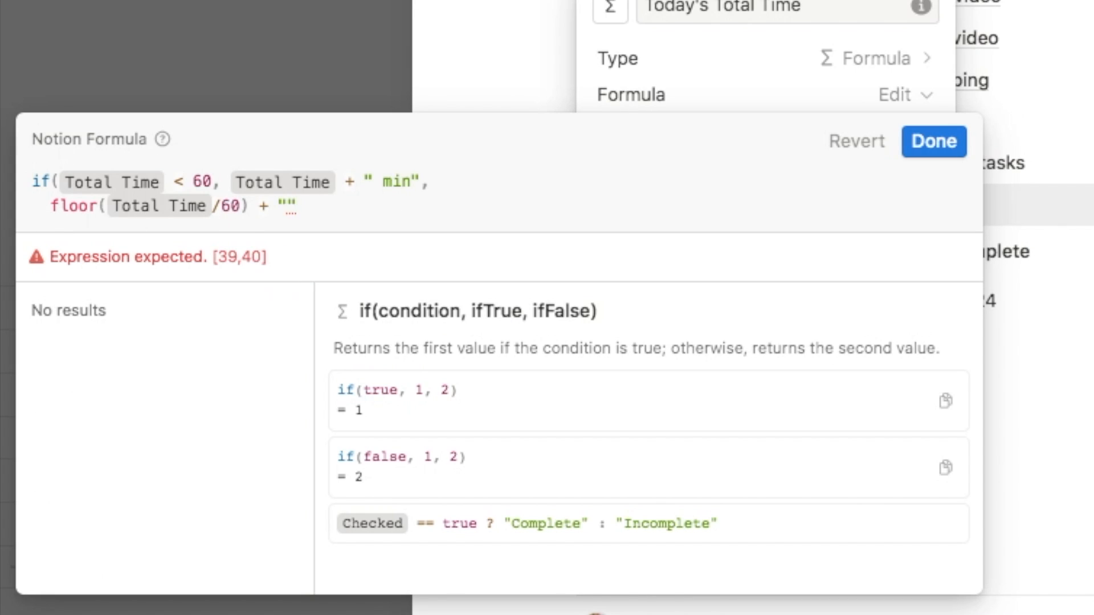
pyautogui.press('Left')
pyautogui.write('h')
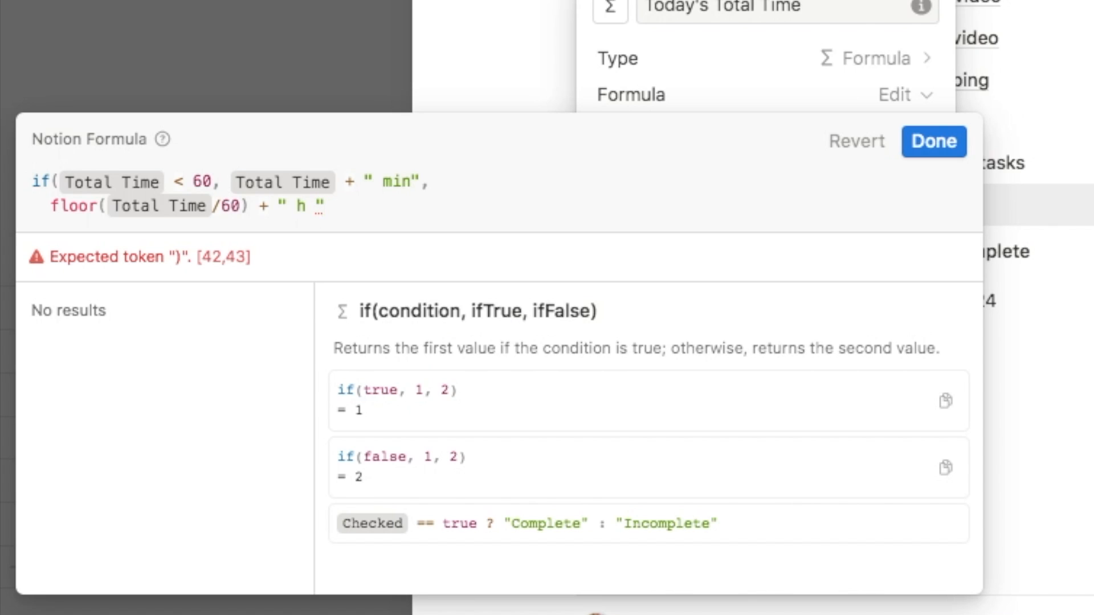
pyautogui.write('+')
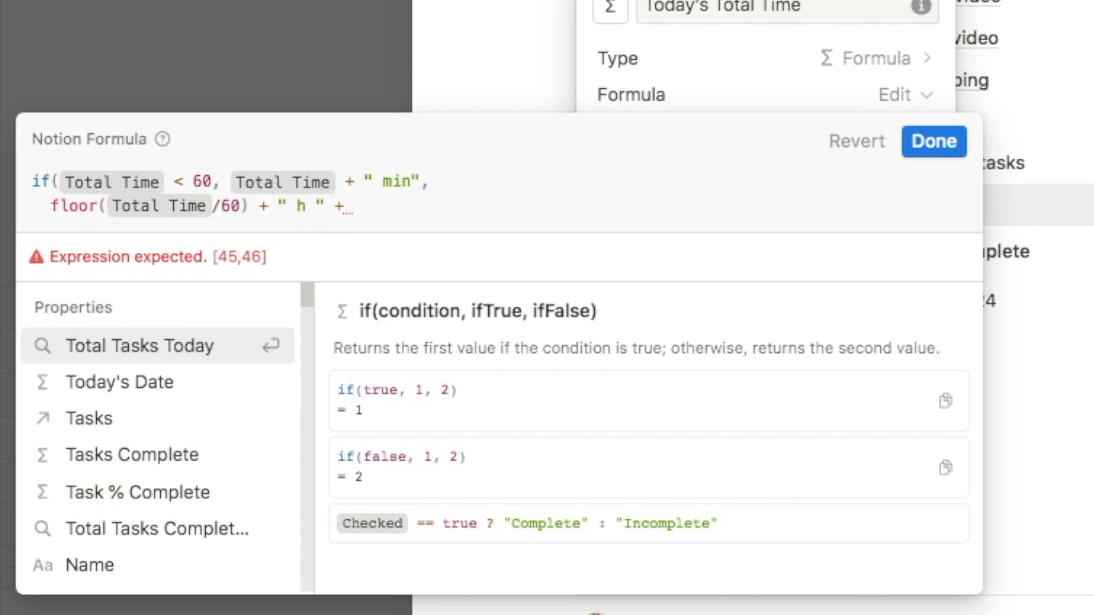
# Add mod(Total Time, 60) for the remaining minutes, followed by a plus sign
pyautogui.write(' mod')
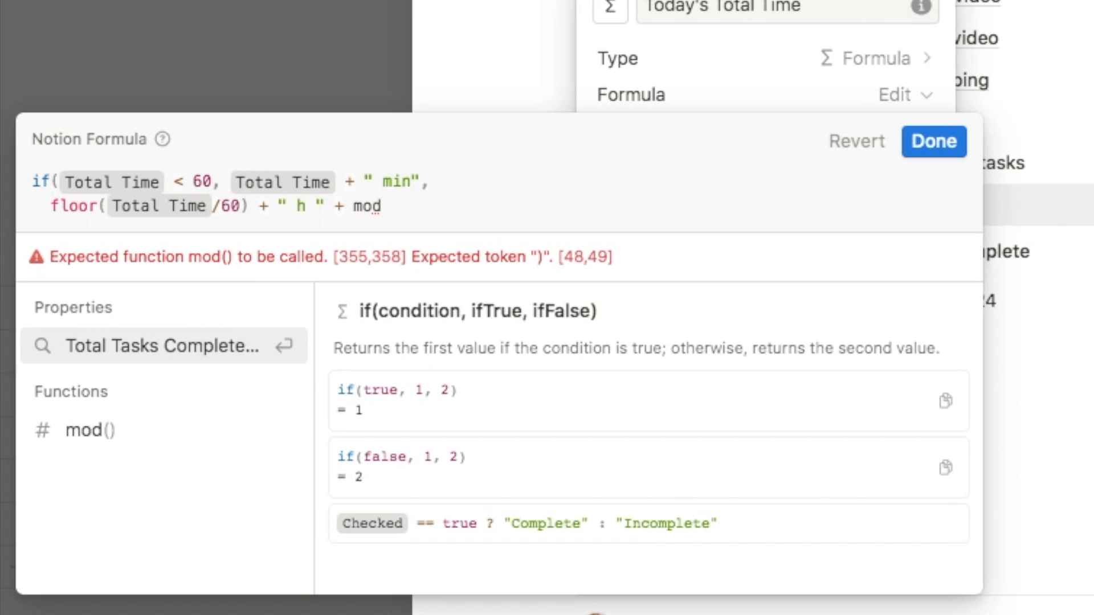
pyautogui.write('(')
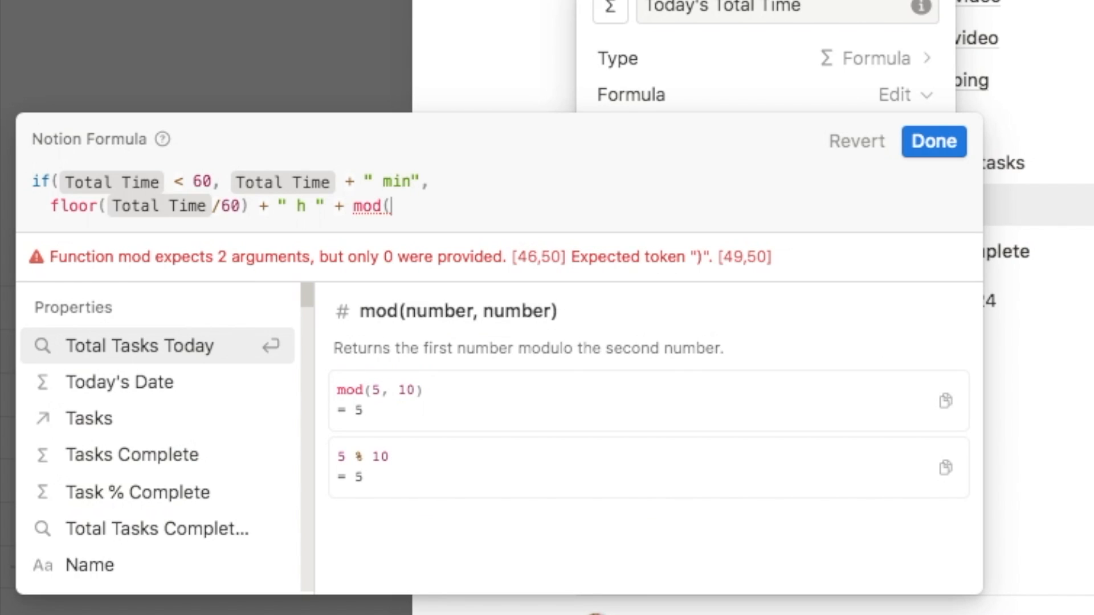
pyautogui.scroll(-5, 120, 416)
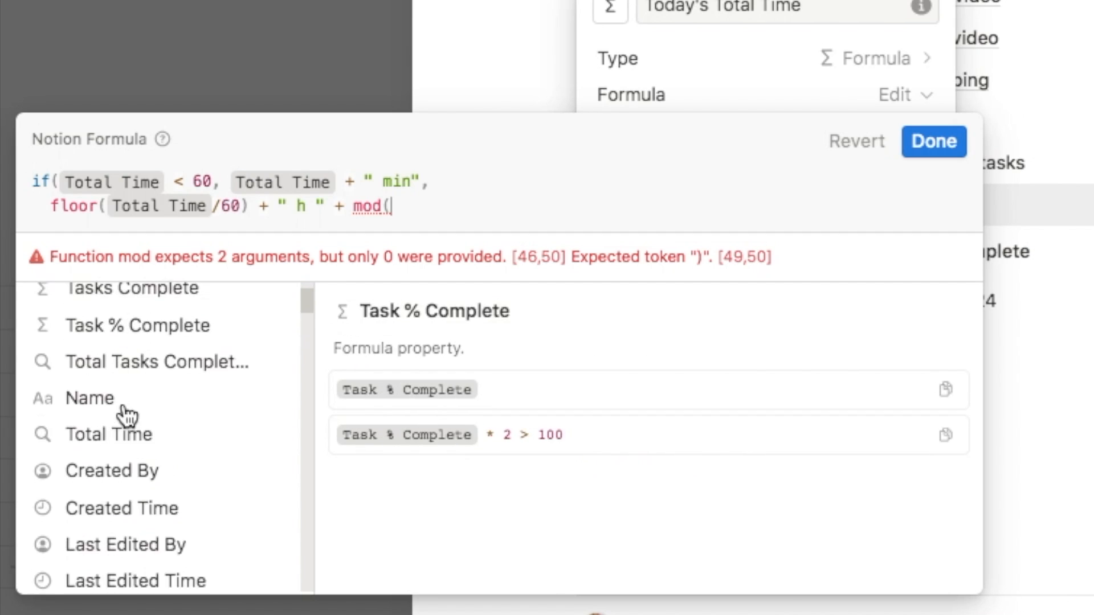
pyautogui.click(131, 328)
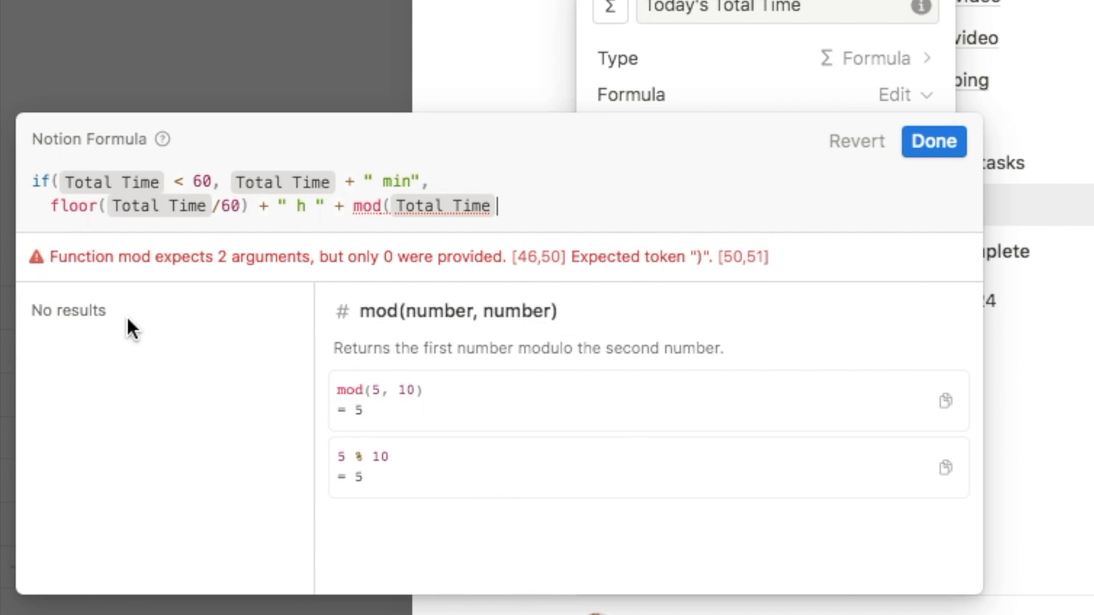
pyautogui.write(', 60')
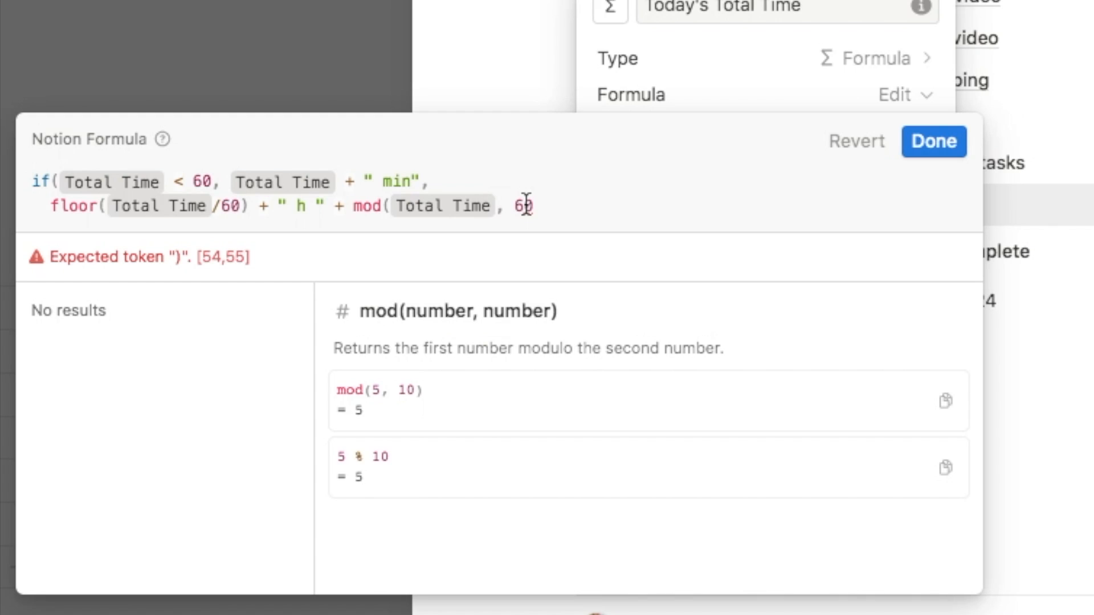
pyautogui.write(') + ')
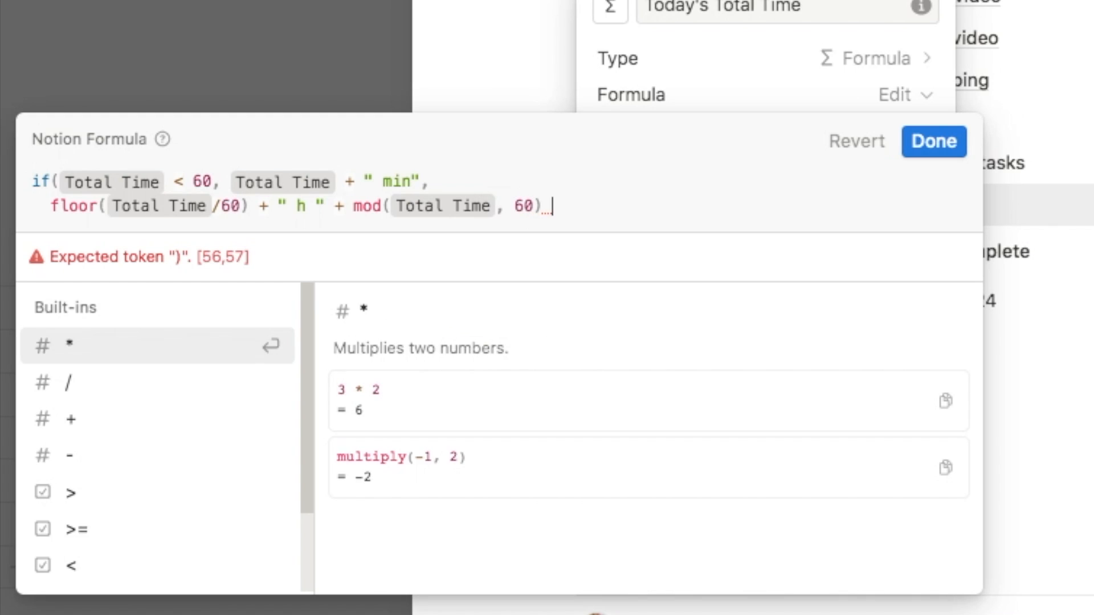
# Add the " min" label after the mod expression and close the if function with a parenthesis
pyautogui.write('""')
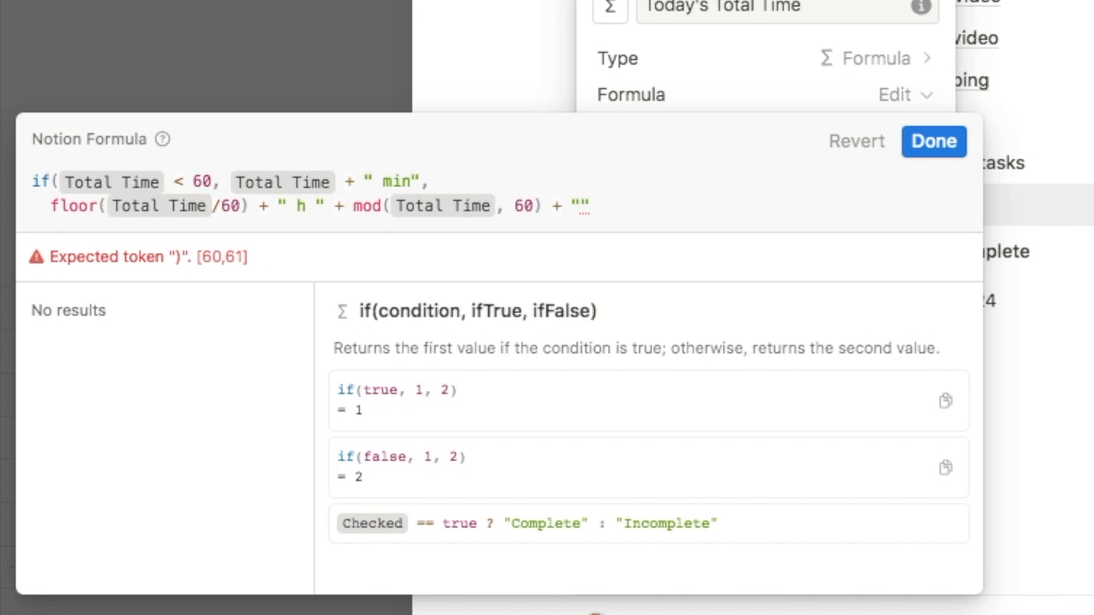
pyautogui.write(' min')
pyautogui.click(645, 208)
pyautogui.write(')')
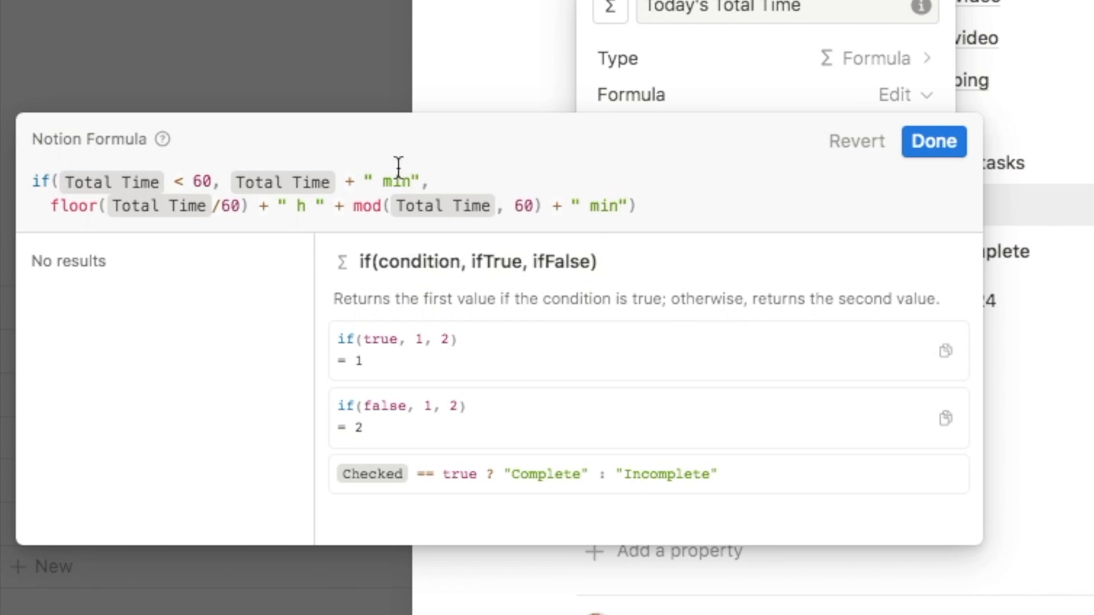
# Insert a new first line above the if function containing the text "Total time: " followed by a plus sign
pyautogui.click(33, 182)
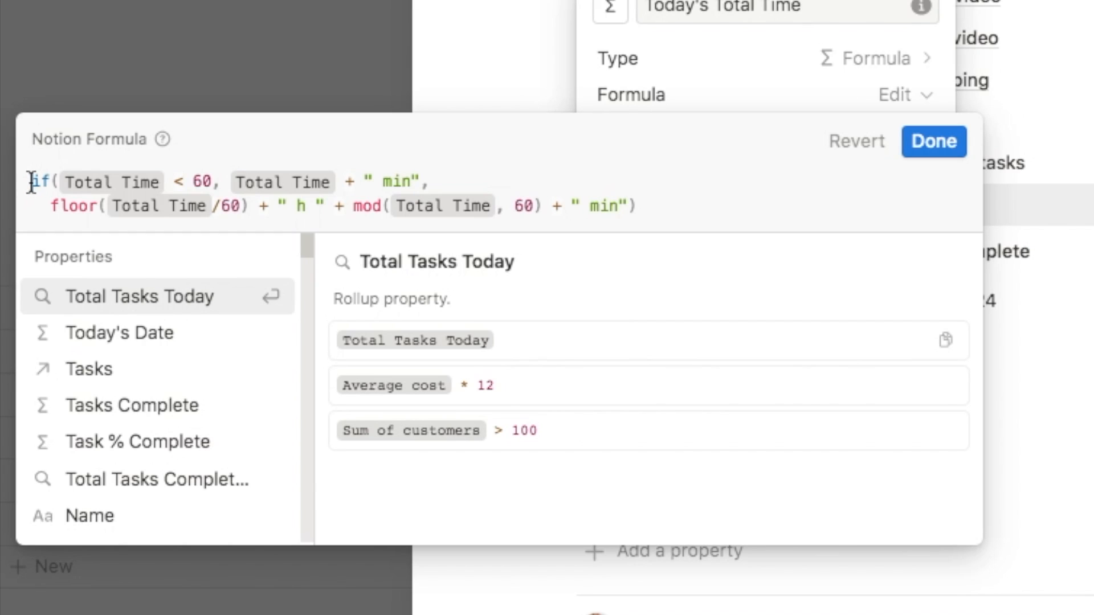
pyautogui.hotkey('shift', 'Return')
pyautogui.press('Up')
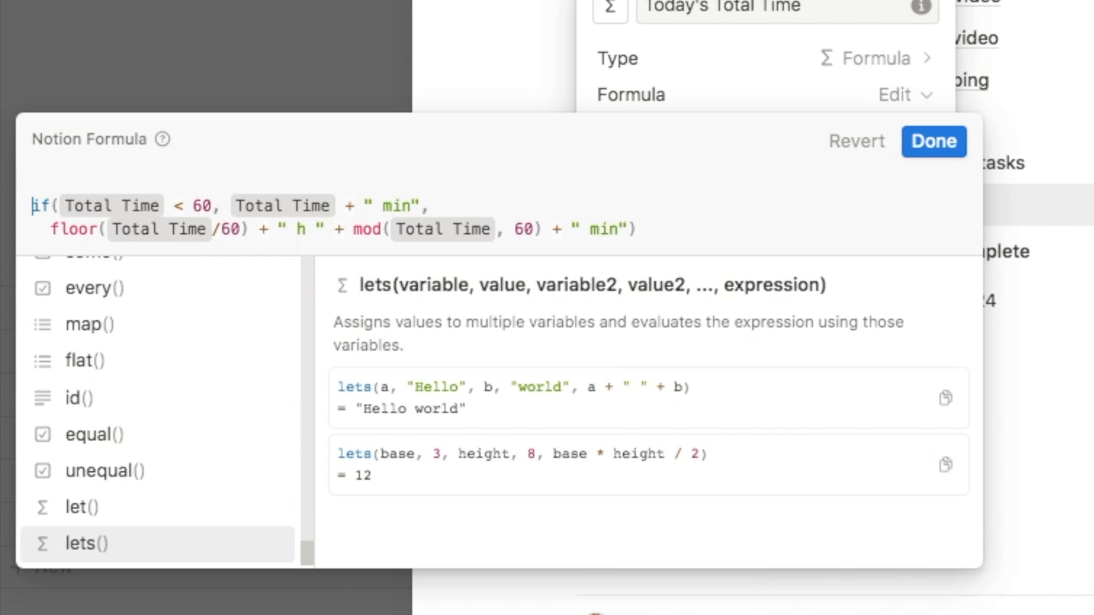
pyautogui.click(66, 180)
pyautogui.write('""')
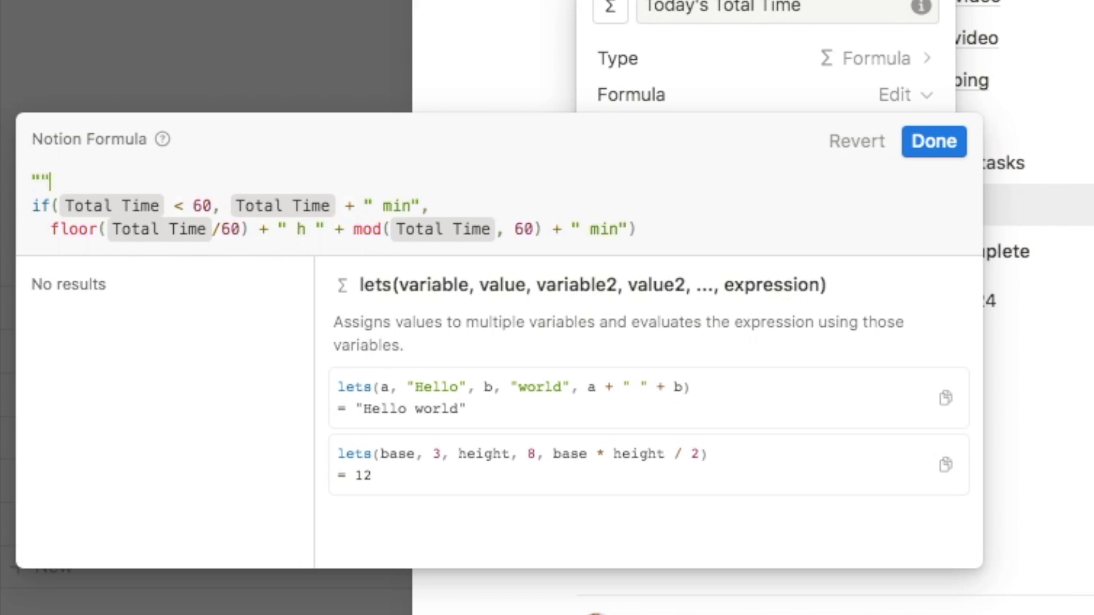
pyautogui.press('Left')
pyautogui.write('Total time:')
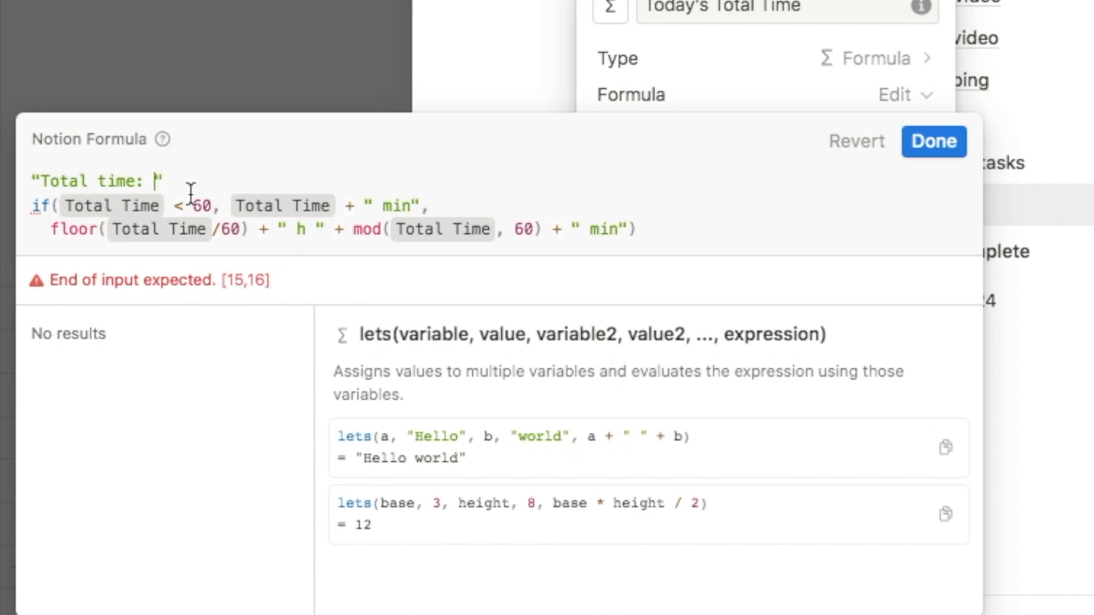
pyautogui.click(195, 180)
pyautogui.write('+')
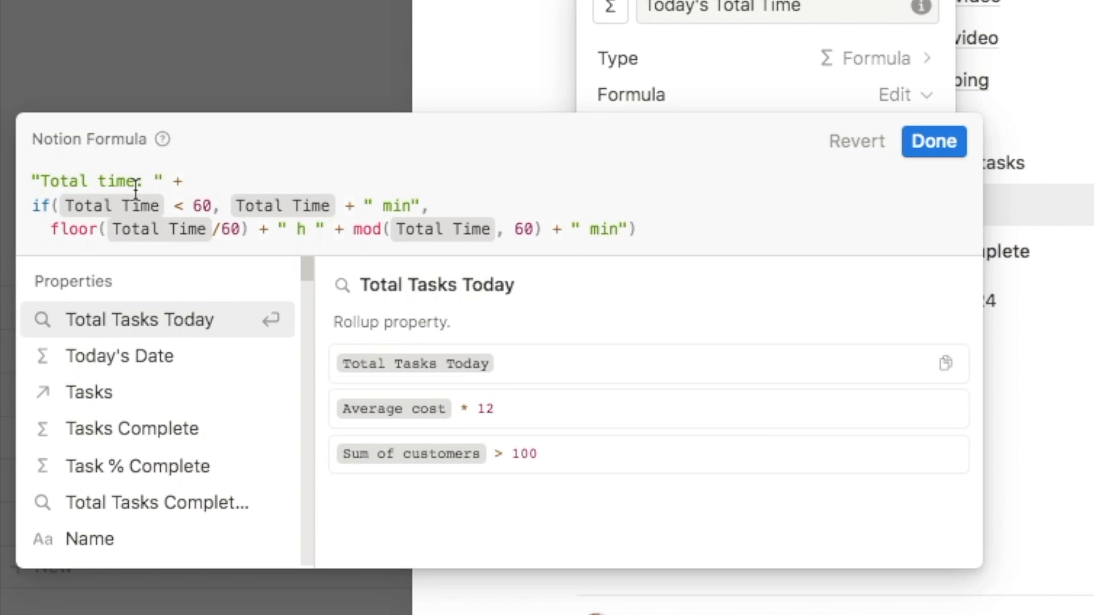
# Wrap the entire Today's Total Time expression in parentheses
pyautogui.write('(')
pyautogui.click(664, 230)
pyautogui.write(')')
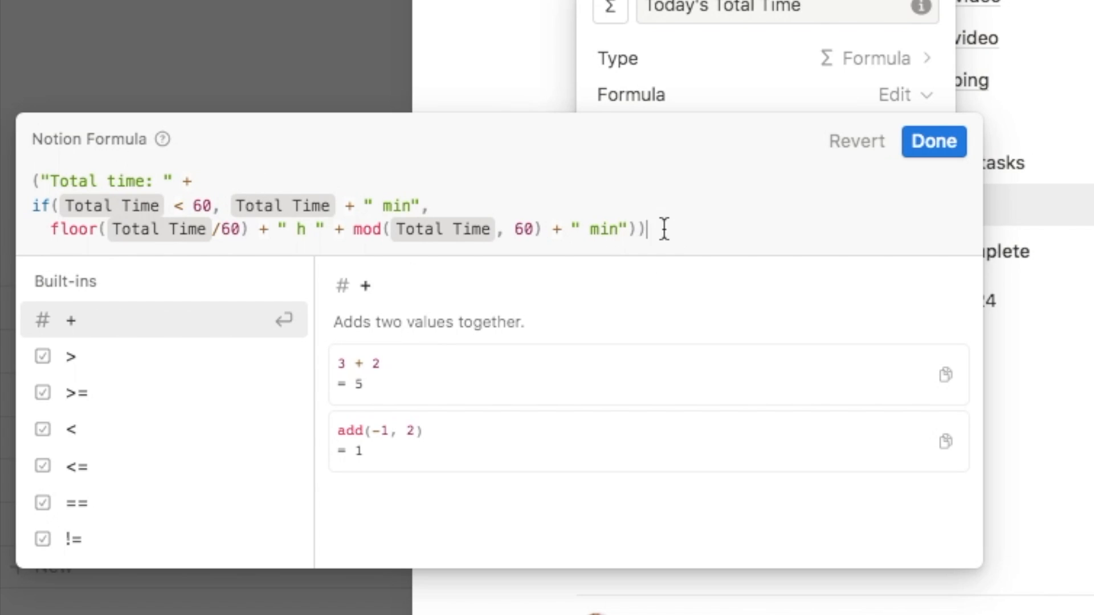
# Append .style("b", "green") to the parenthesised expression and save the formula
pyautogui.write('.style(')
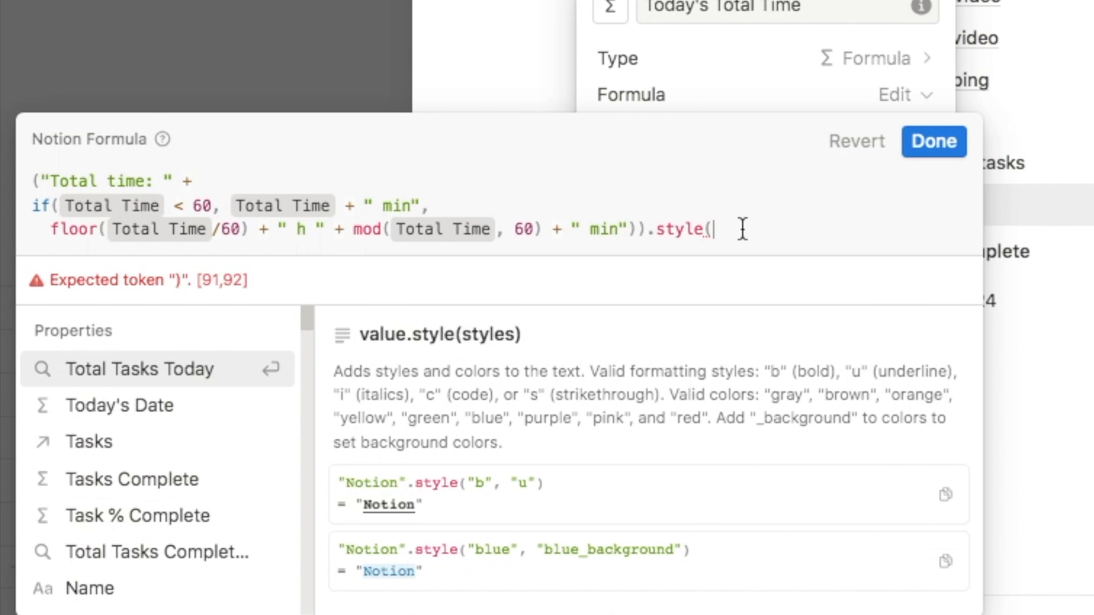
pyautogui.write('")).style("')
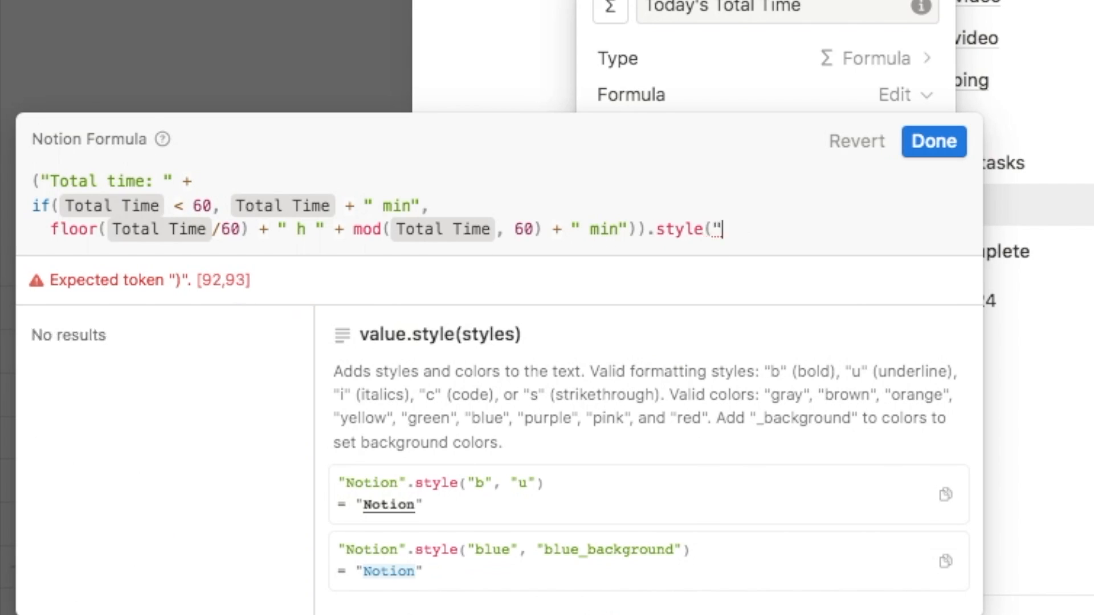
pyautogui.write('b", ')
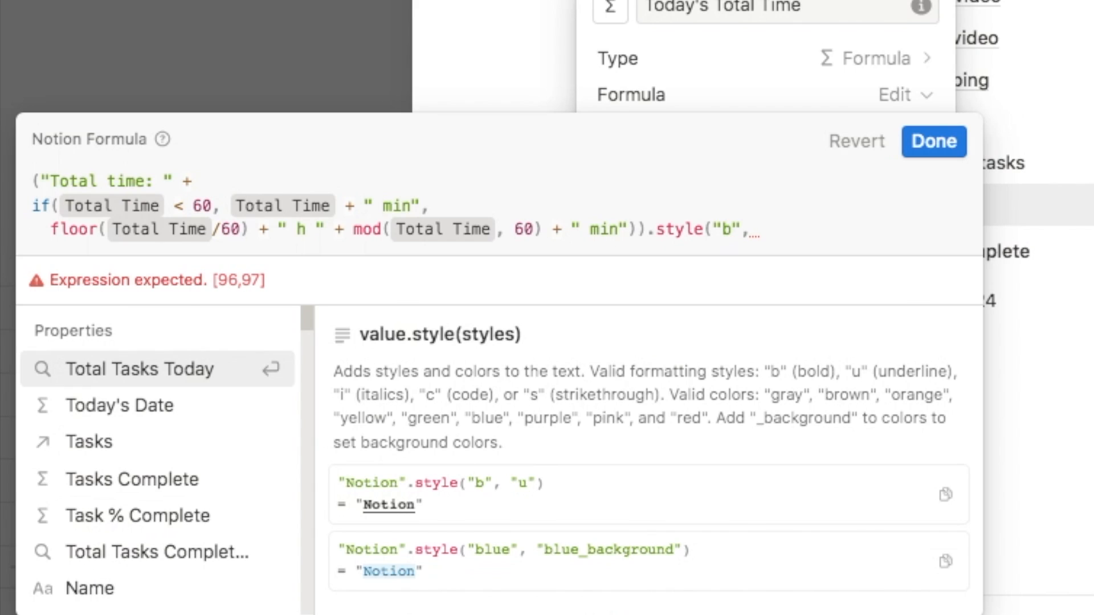
pyautogui.write('"')
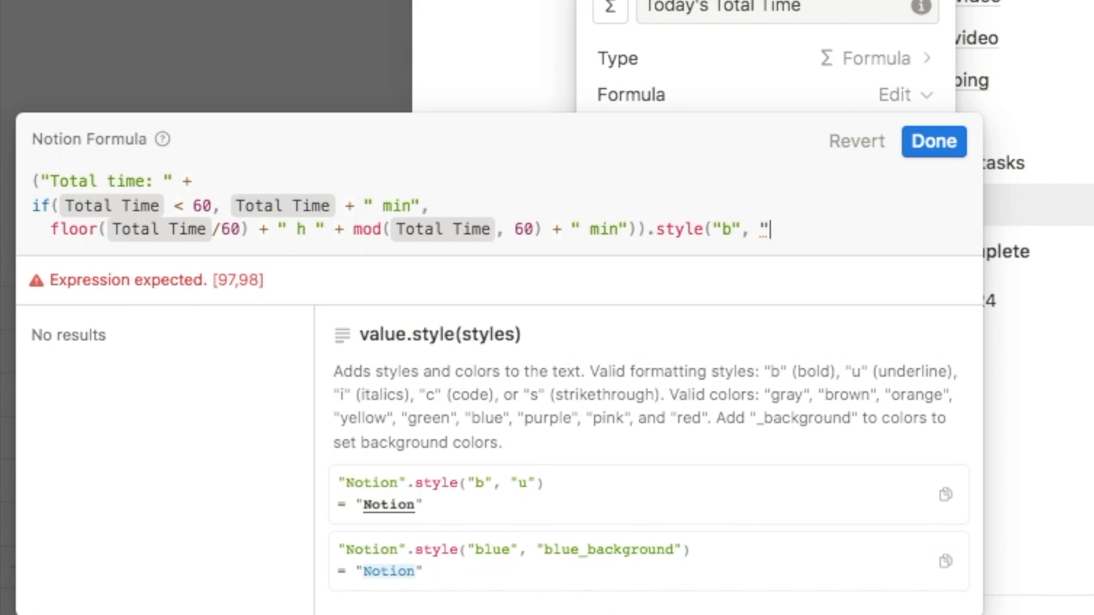
pyautogui.write('green')
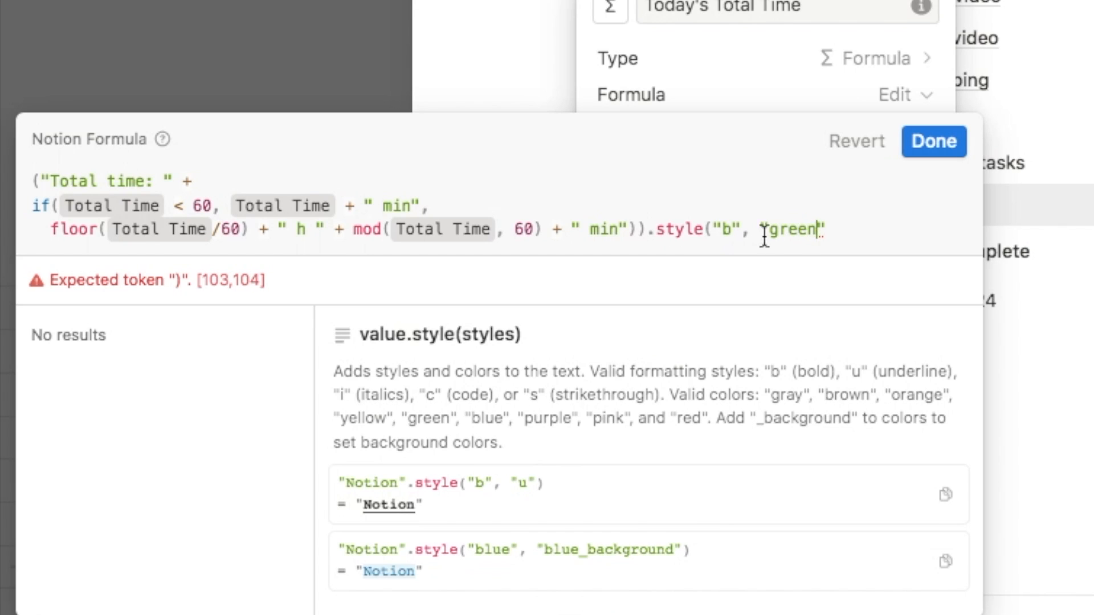
pyautogui.click(857, 236)
pyautogui.write(')')
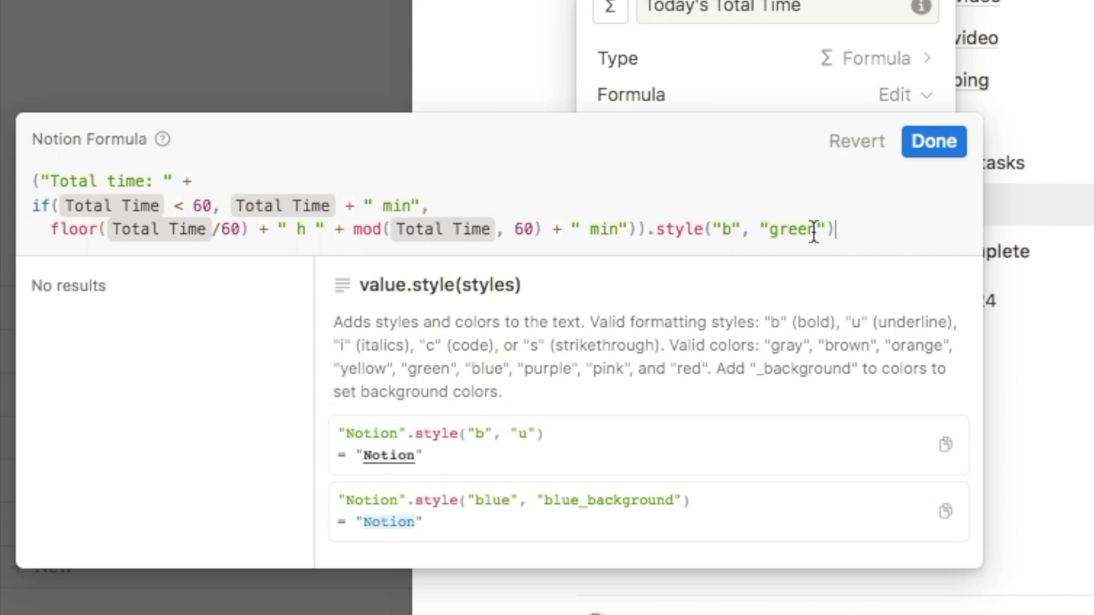
pyautogui.click(933, 150)
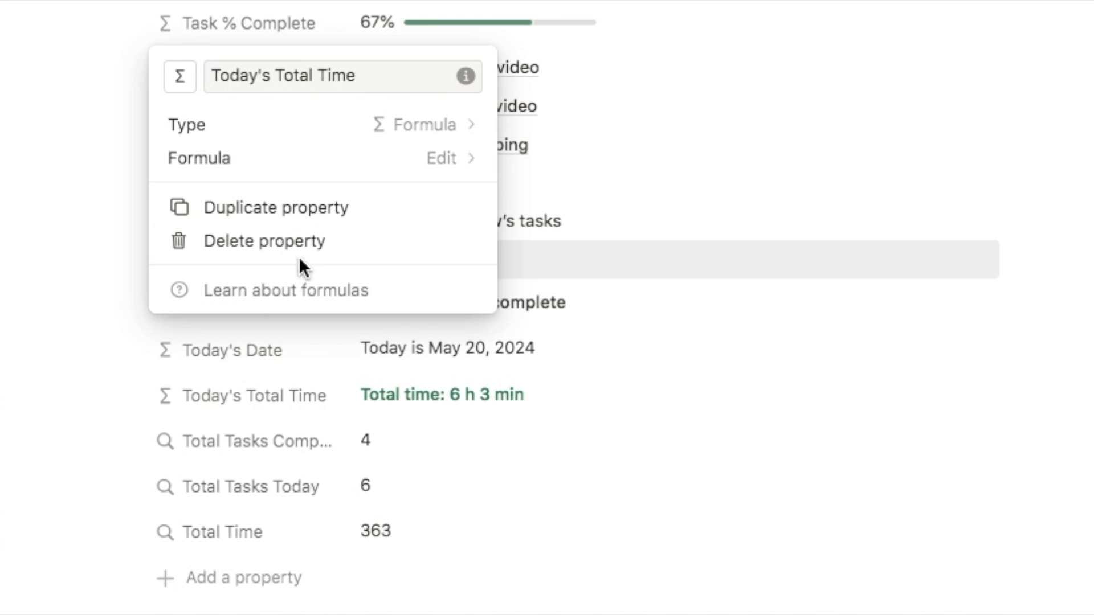
# Try adding the code style "c" as a third style argument in the Today's Total Time formula and save it
pyautogui.click(209, 159)
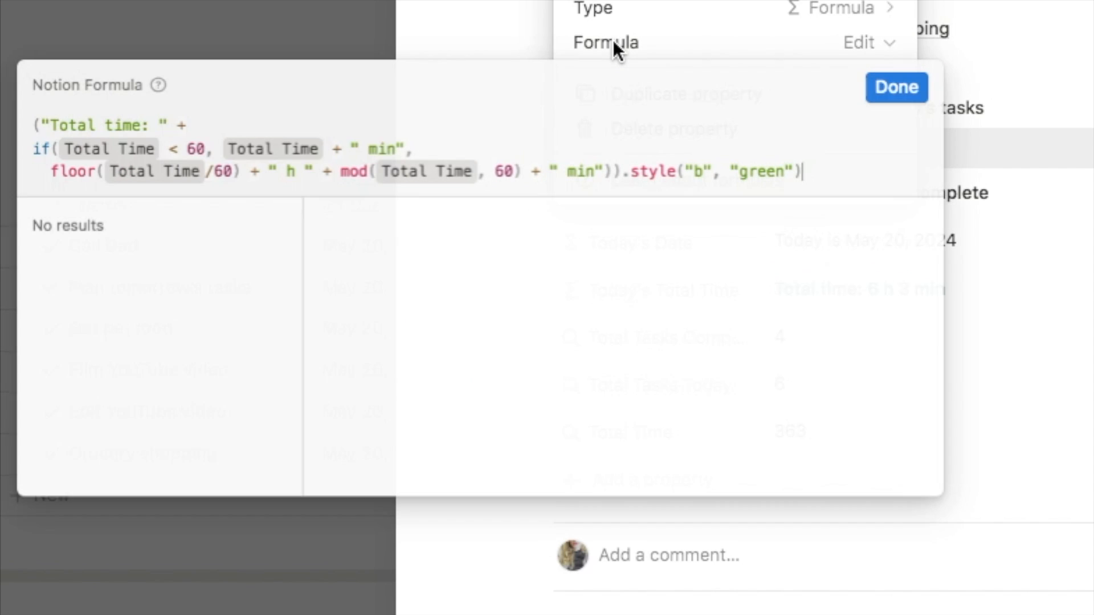
pyautogui.click(801, 174)
pyautogui.write(', "c')
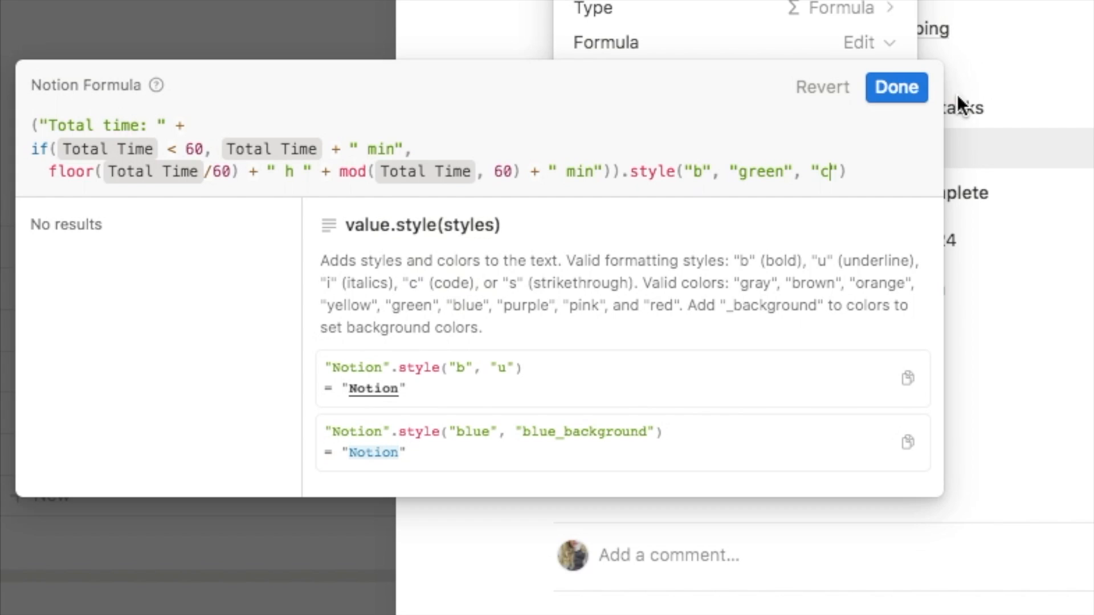
pyautogui.click(911, 91)
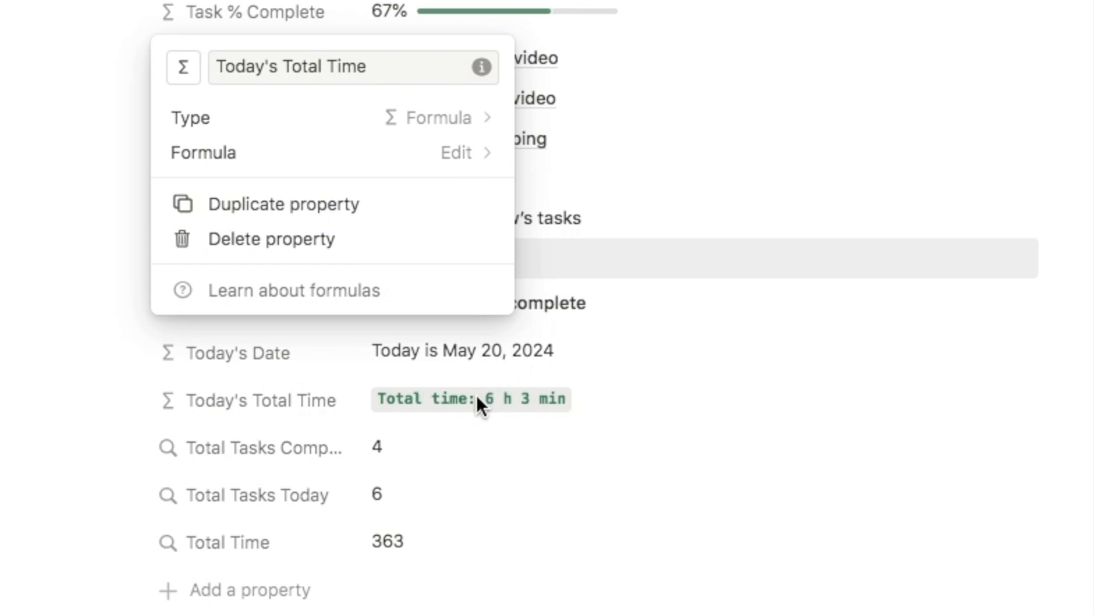
# Reopen the Today's Total Time formula and remove the "c" argument from its style function
pyautogui.click(450, 161)
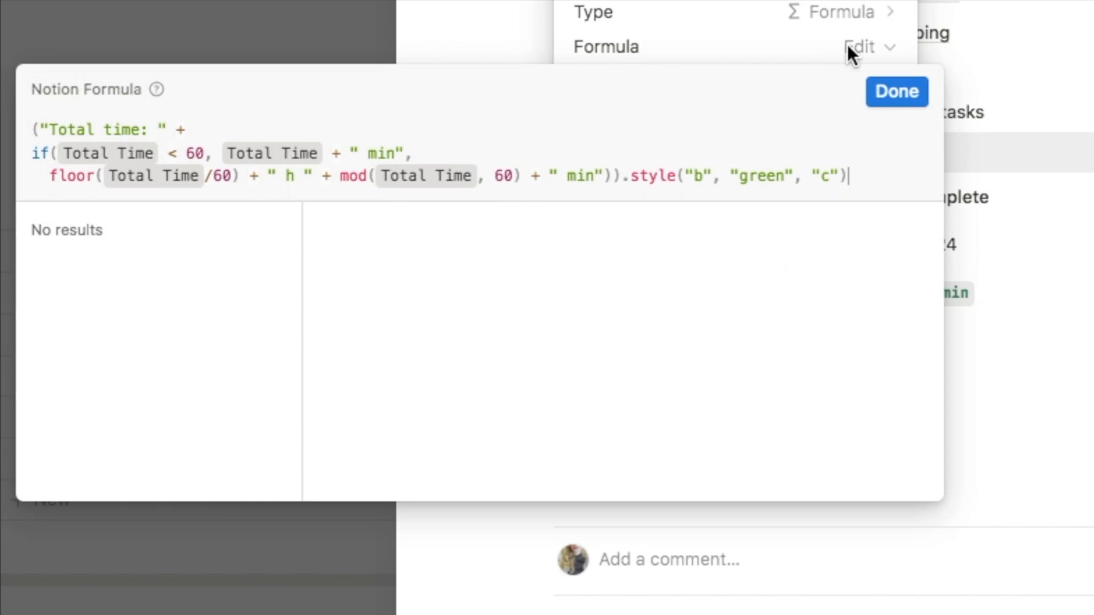
pyautogui.click(837, 178)
pyautogui.press('BackSpace')
pyautogui.press('BackSpace')
pyautogui.press('BackSpace')
pyautogui.press('BackSpace')
pyautogui.press('BackSpace')
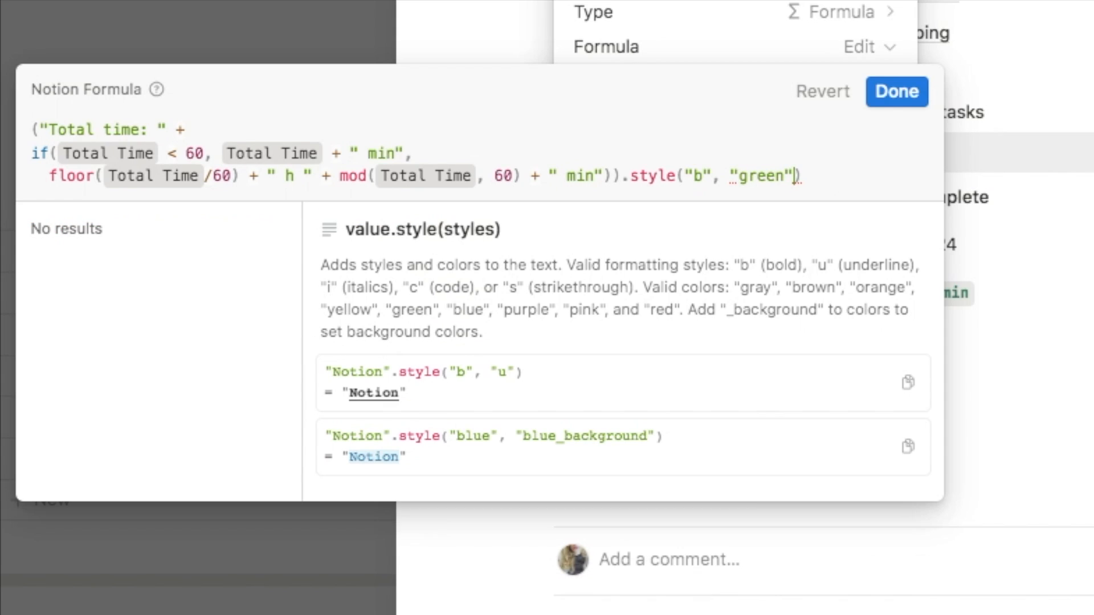
# Save the Today's Total Time formula, close the Task Status page and show that property in the Today stats gallery
pyautogui.click(889, 98)
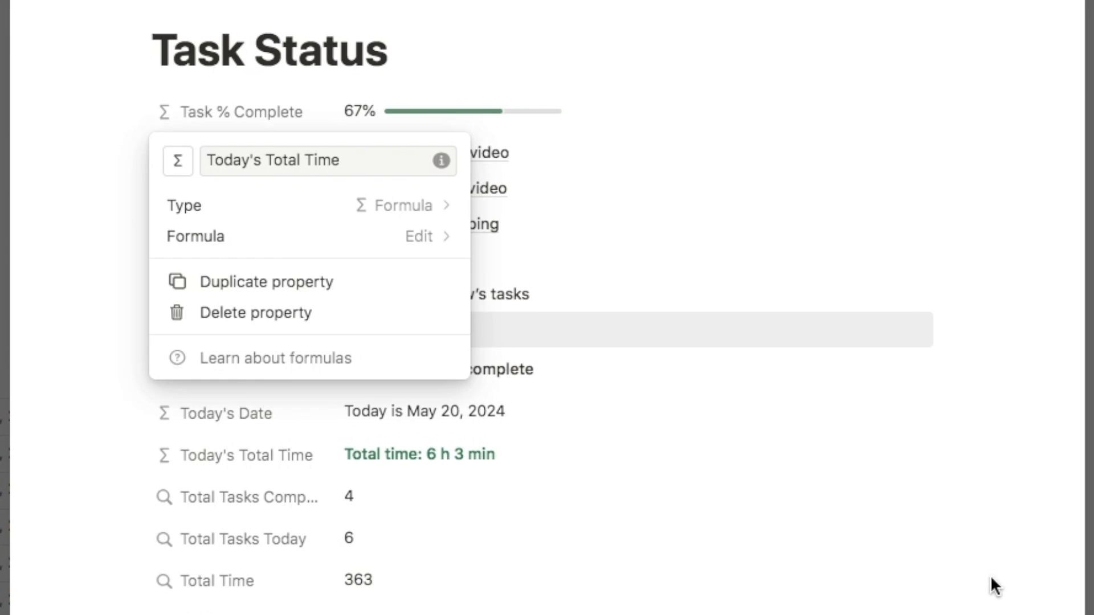
pyautogui.click(990, 576)
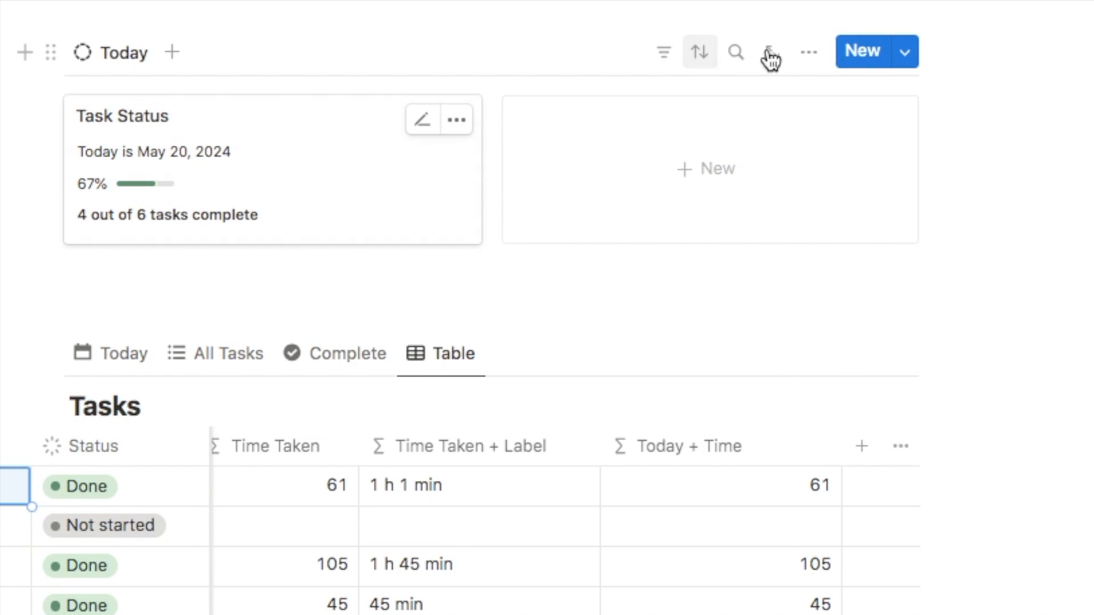
pyautogui.click(810, 57)
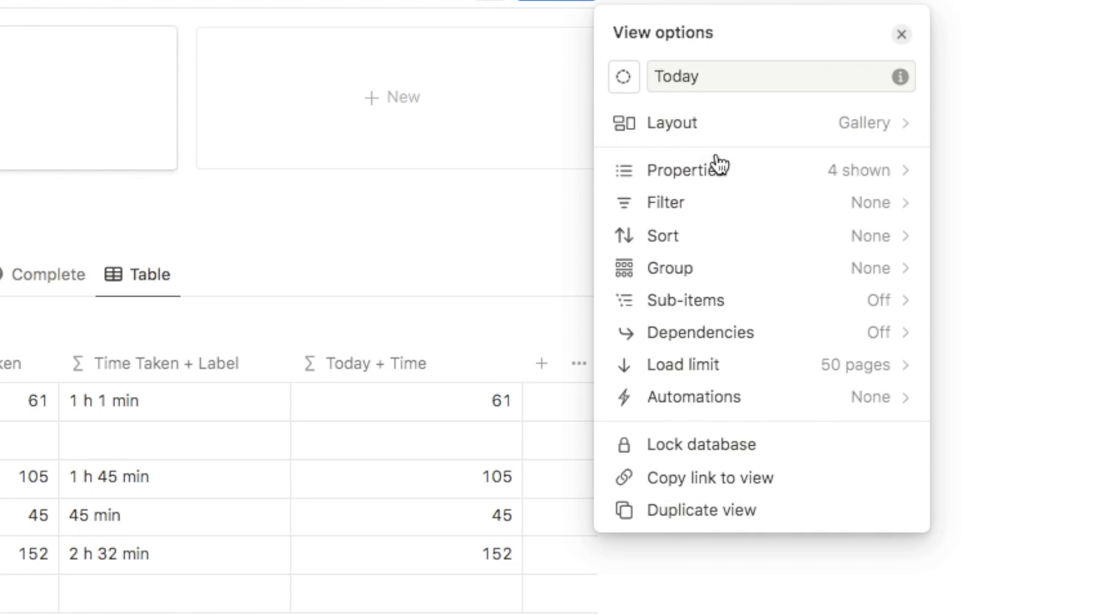
pyautogui.click(719, 166)
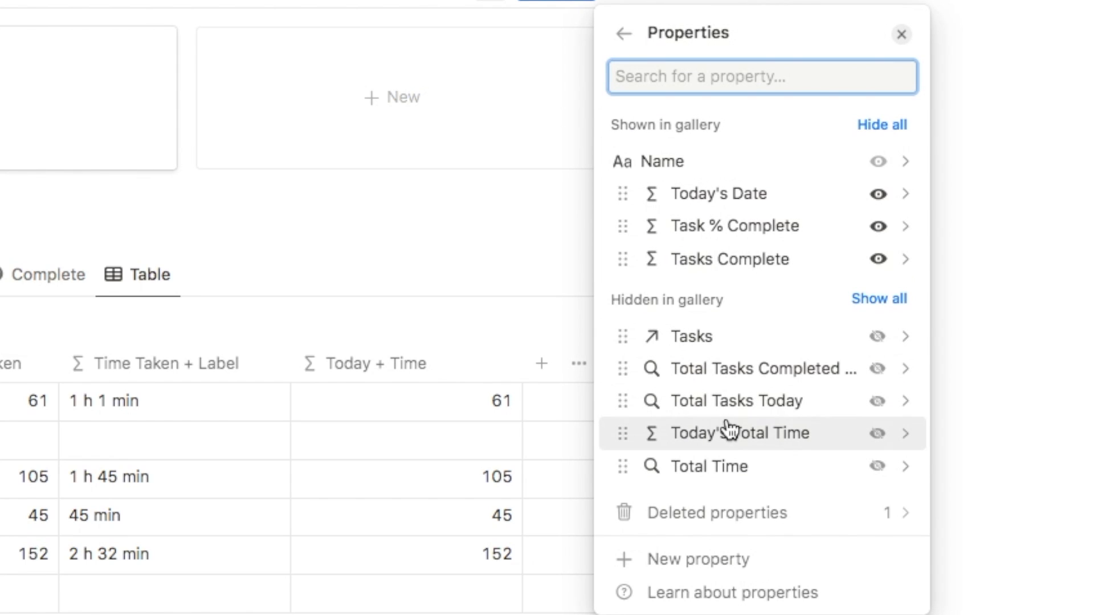
pyautogui.click(878, 438)
pyautogui.click(1020, 302)
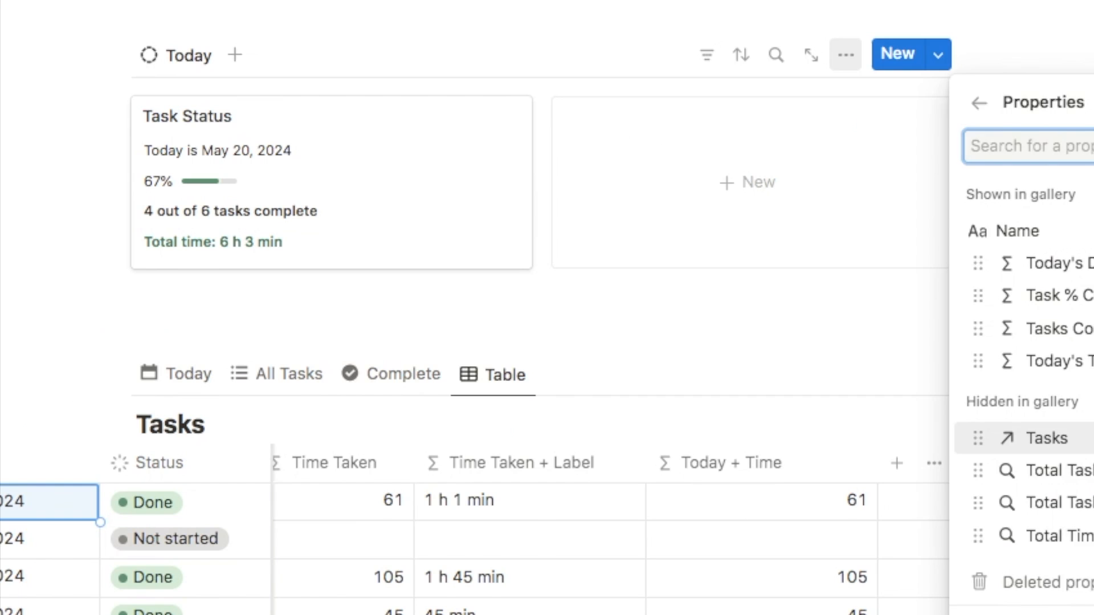
# Delete the Table view from the Tasks database
pyautogui.hscroll(-5, 711, 490)
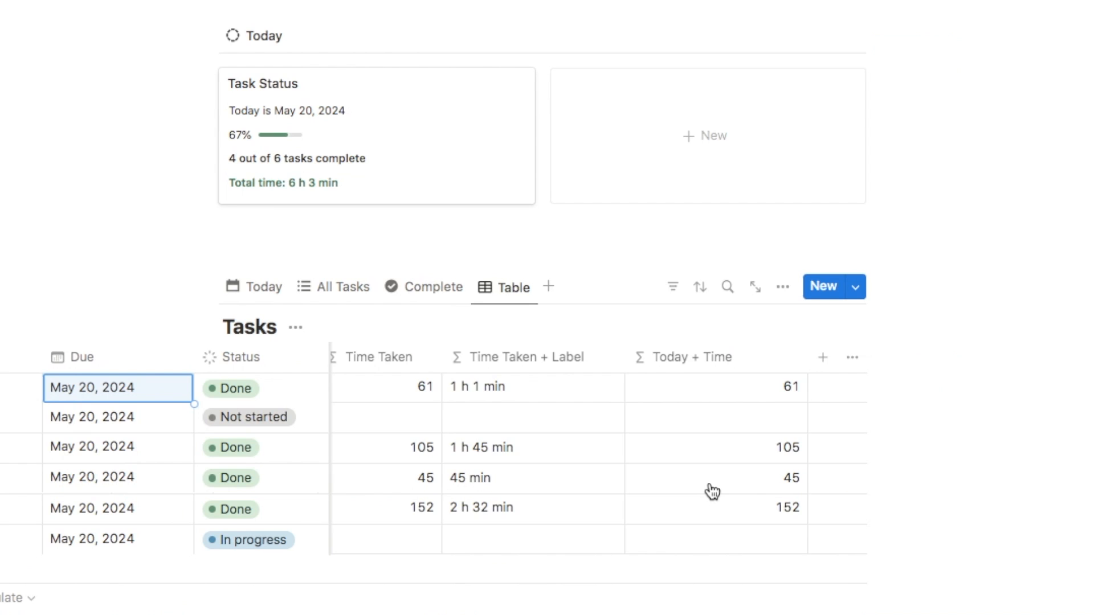
pyautogui.hscroll(-10, 711, 490)
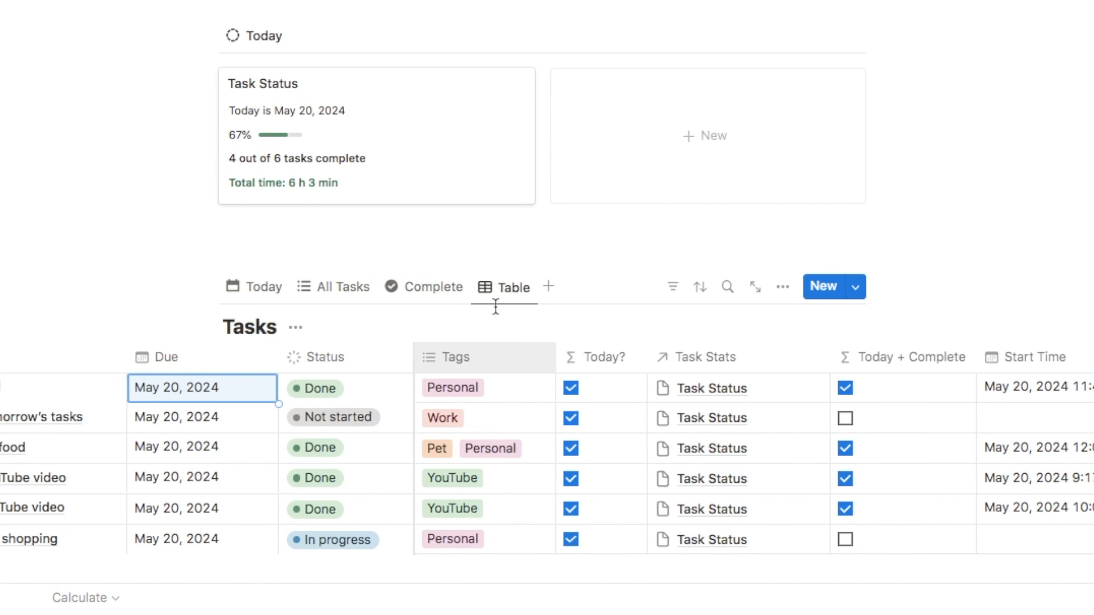
pyautogui.click(505, 289)
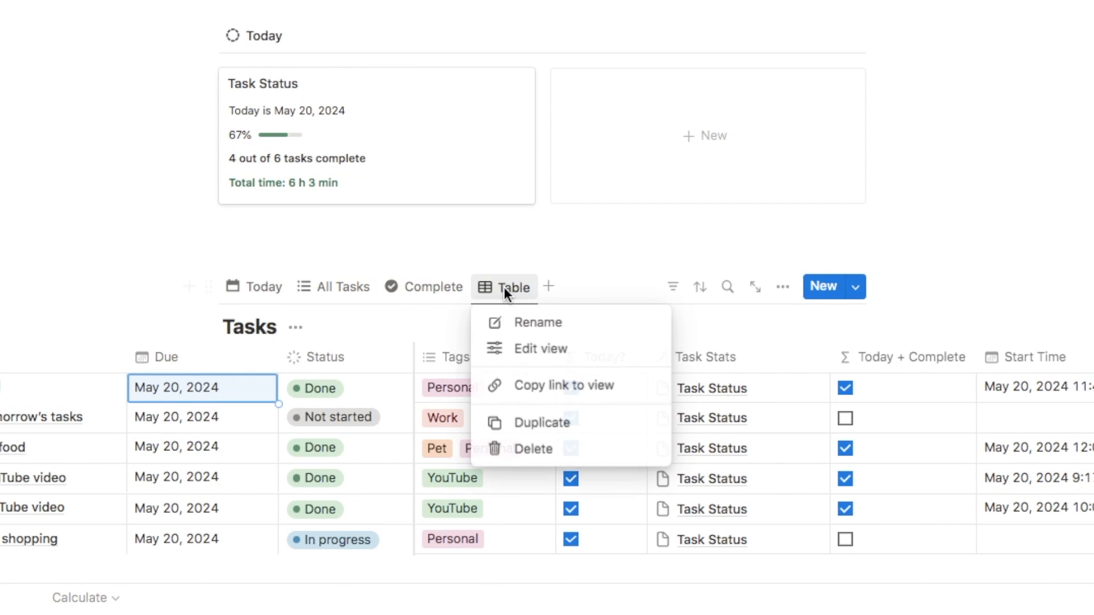
pyautogui.click(528, 451)
pyautogui.click(535, 340)
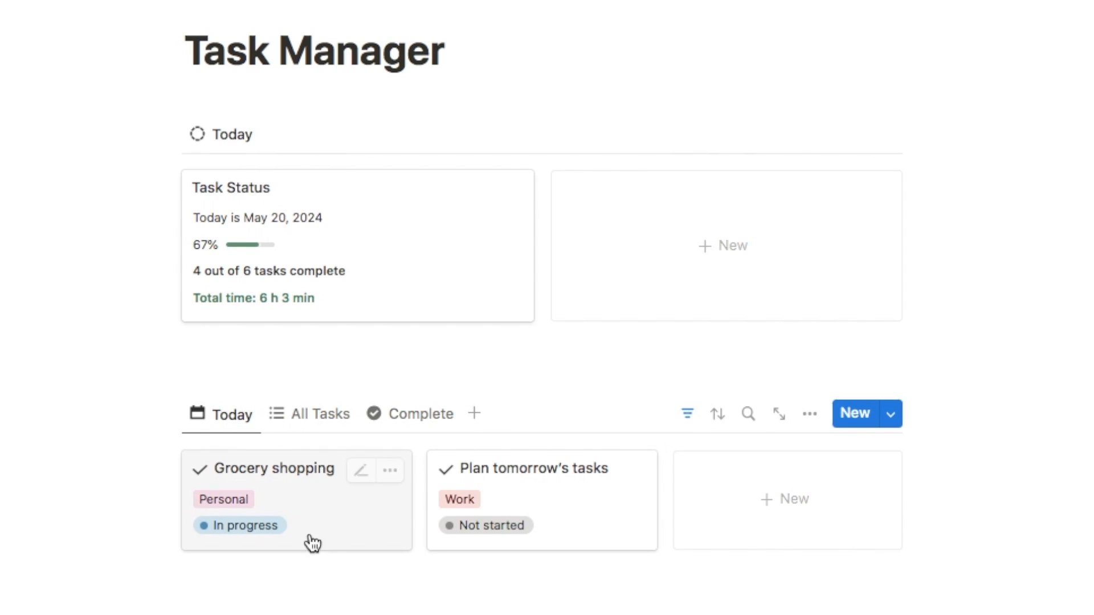
# Show the Start Task and End Task buttons in the Tasks database's Today gallery and order them above Status
pyautogui.click(810, 415)
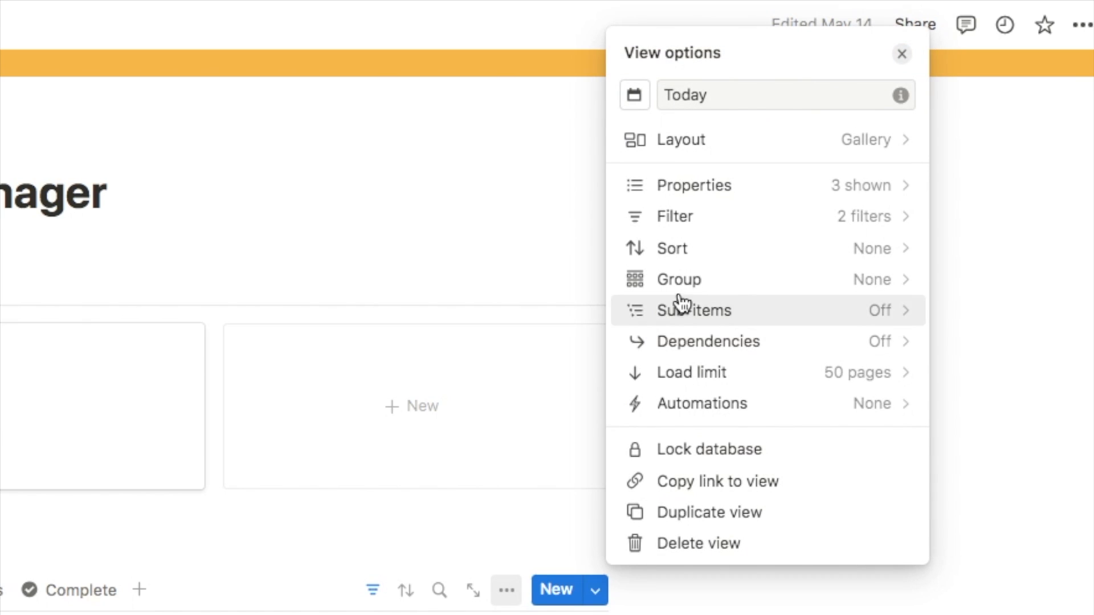
pyautogui.click(707, 192)
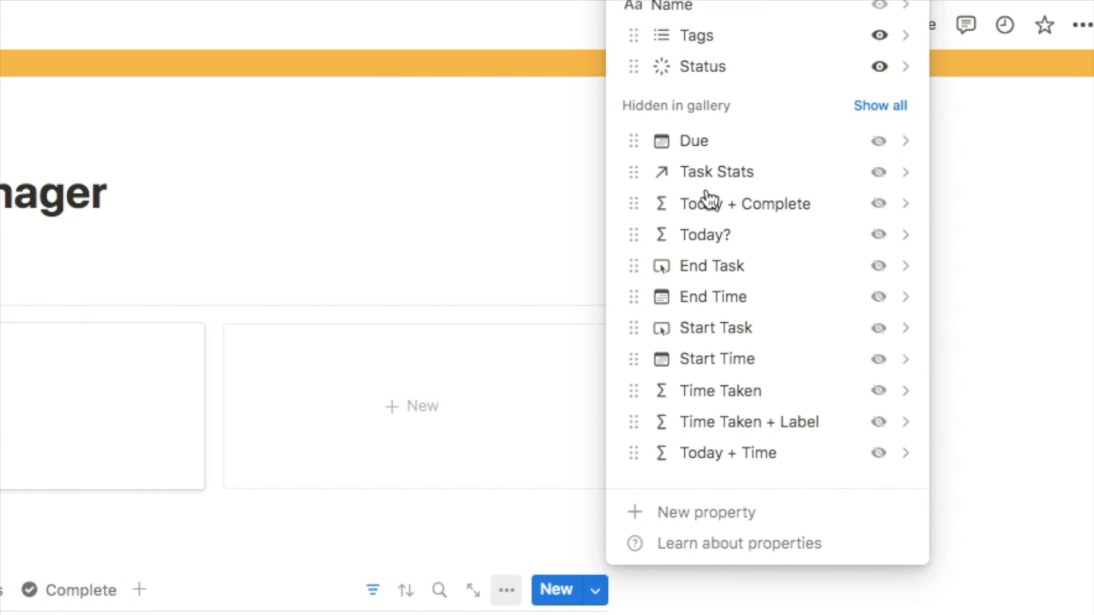
pyautogui.click(879, 333)
pyautogui.click(881, 303)
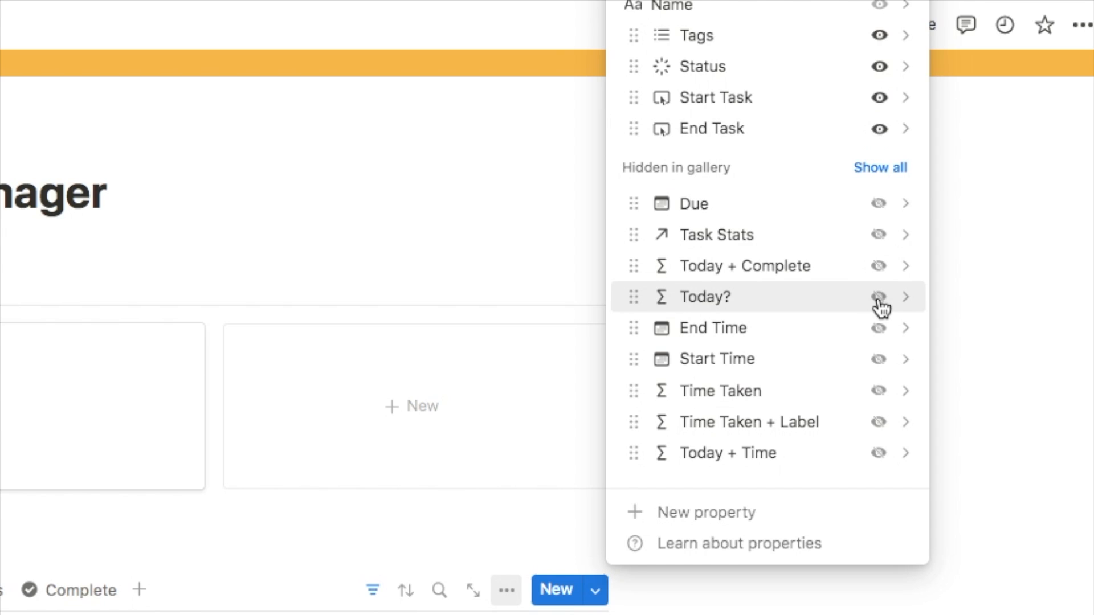
pyautogui.scroll(2, 630, 171)
pyautogui.moveTo(630, 171); pyautogui.dragTo(633, 146)
pyautogui.moveTo(635, 203); pyautogui.dragTo(638, 176)
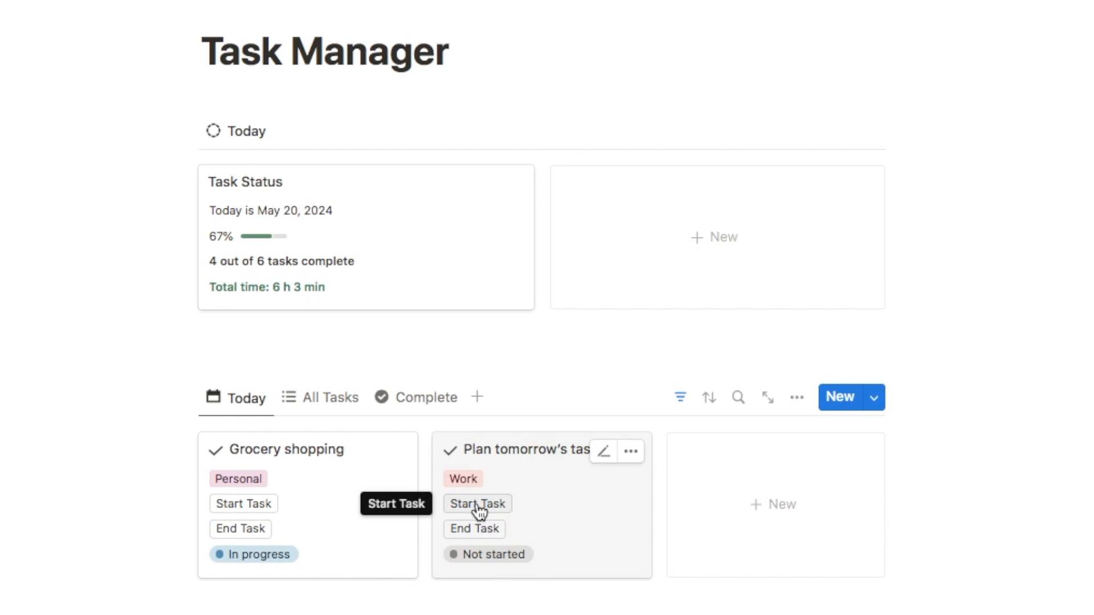
# Start and end the Plan tomorrow's tasks task with its card buttons and switch to the Complete view
pyautogui.click(480, 507)
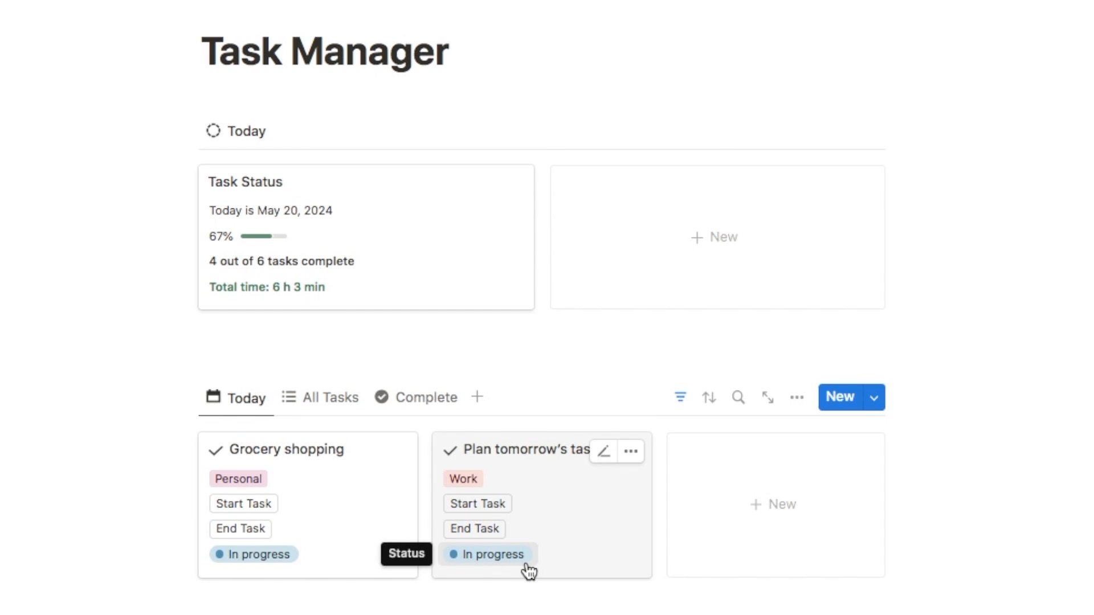
pyautogui.click(480, 531)
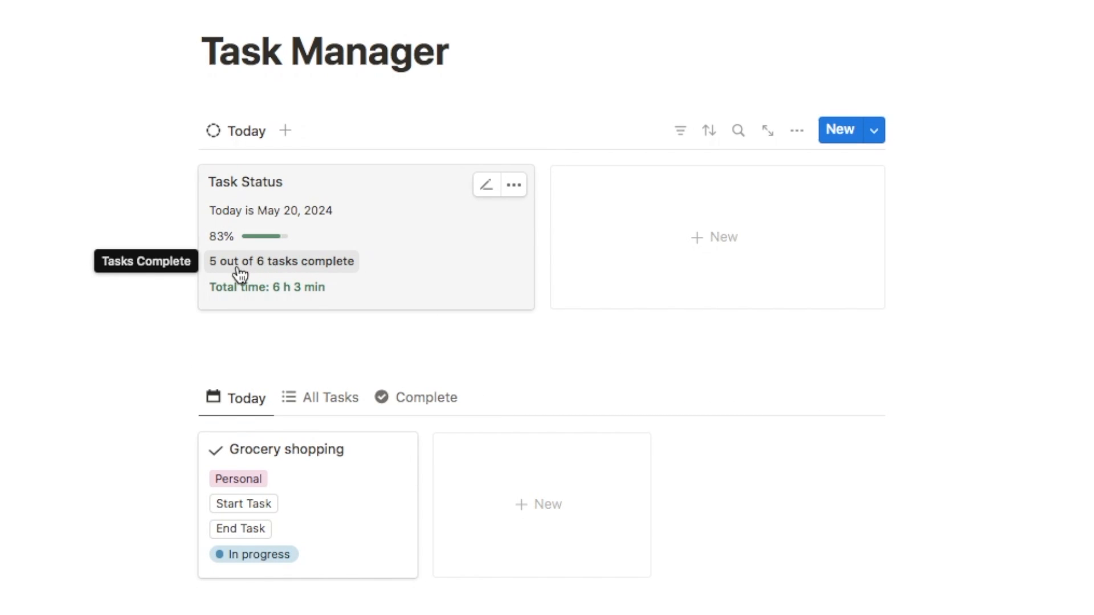
pyautogui.click(399, 404)
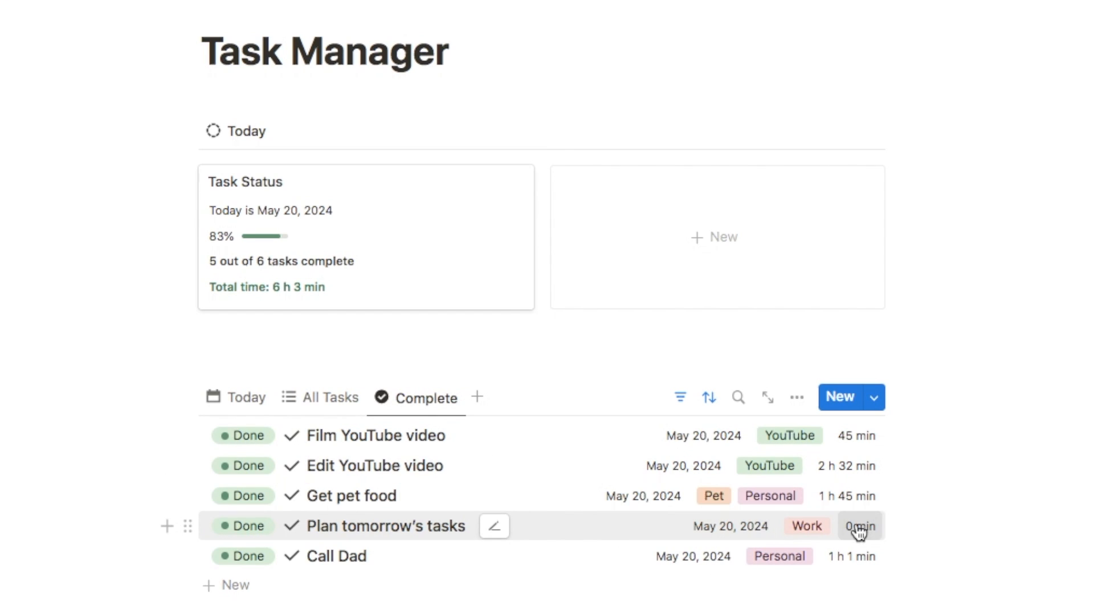
# Open Plan tomorrow's tasks, set its End Time to May 20, 2024 2:15 PM and close the page
pyautogui.click(392, 528)
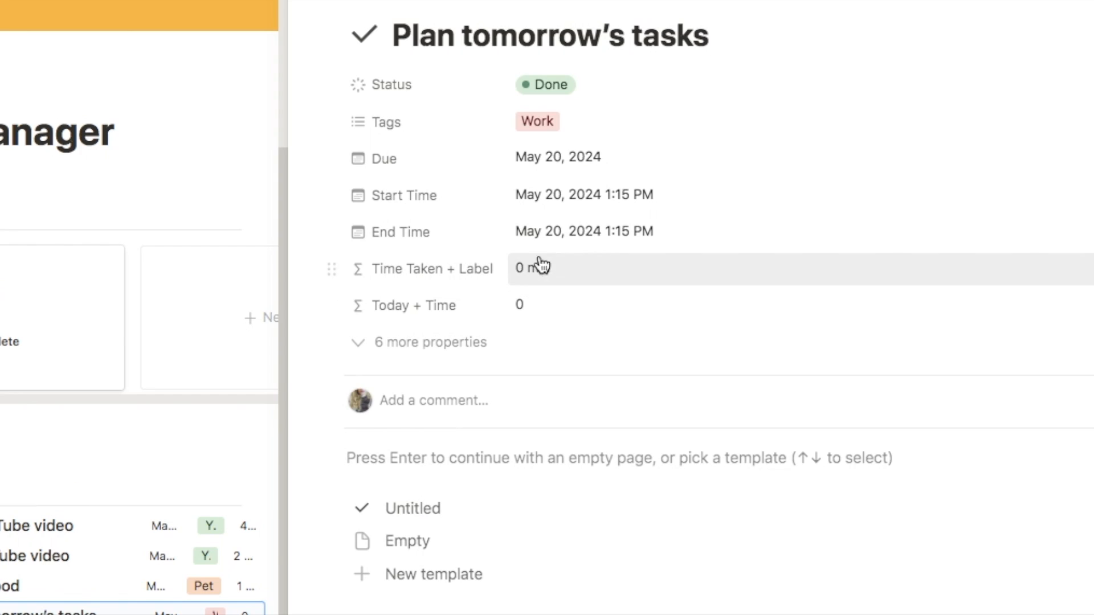
pyautogui.click(604, 238)
pyautogui.click(654, 279)
pyautogui.write('2')
pyautogui.press('Return')
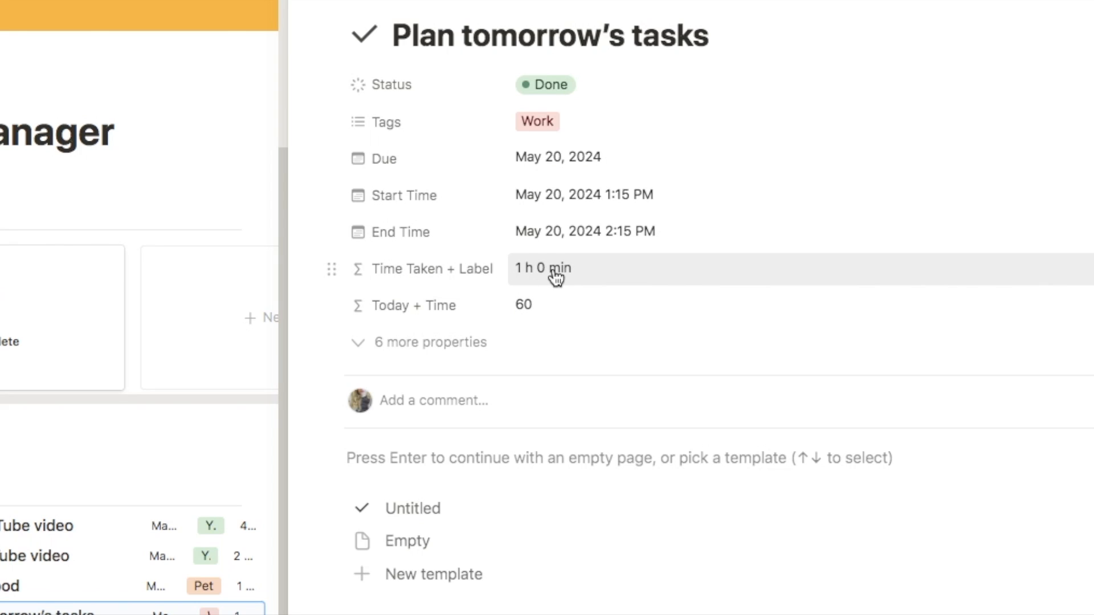
pyautogui.press('Escape')
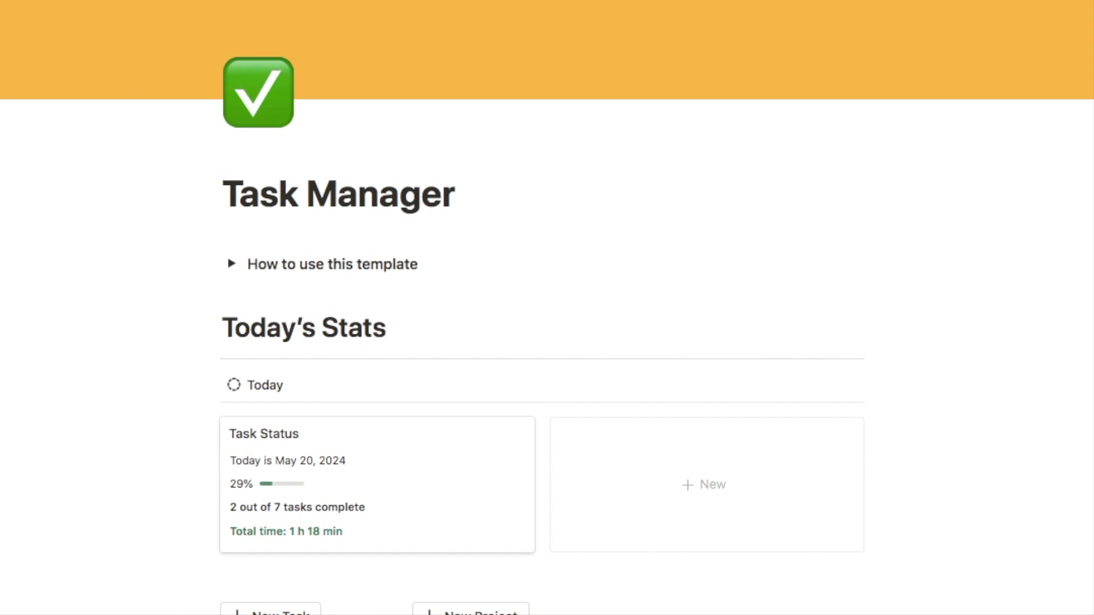
# Examine the full Task Manager template's Today's Stats, To-do and Projects sections, including the All Tasks list
pyautogui.scroll(-3, 547, 341)
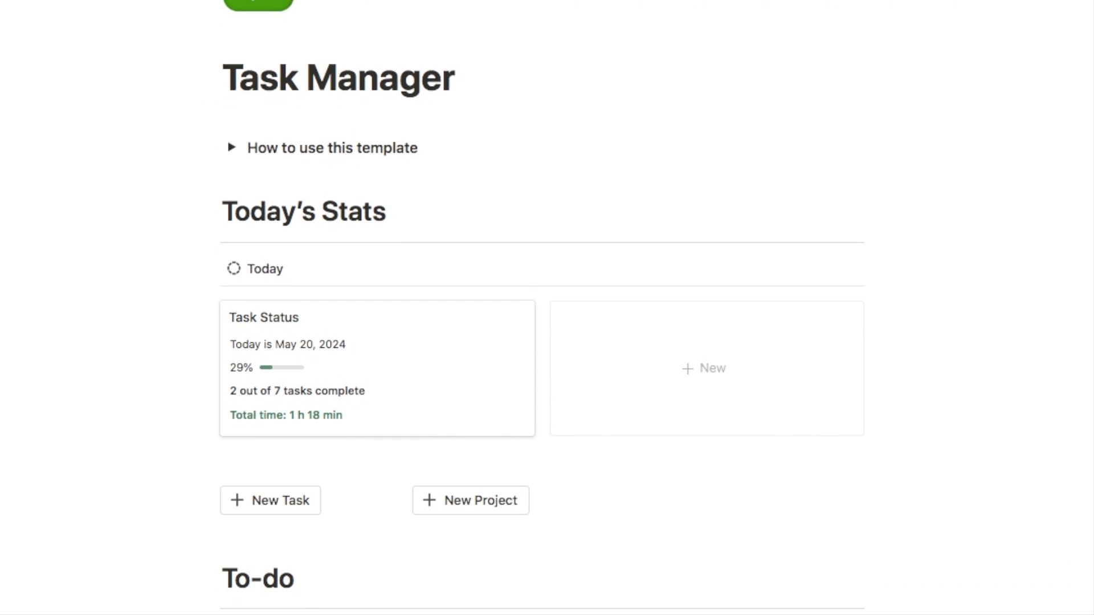
pyautogui.scroll(-5, 547, 308)
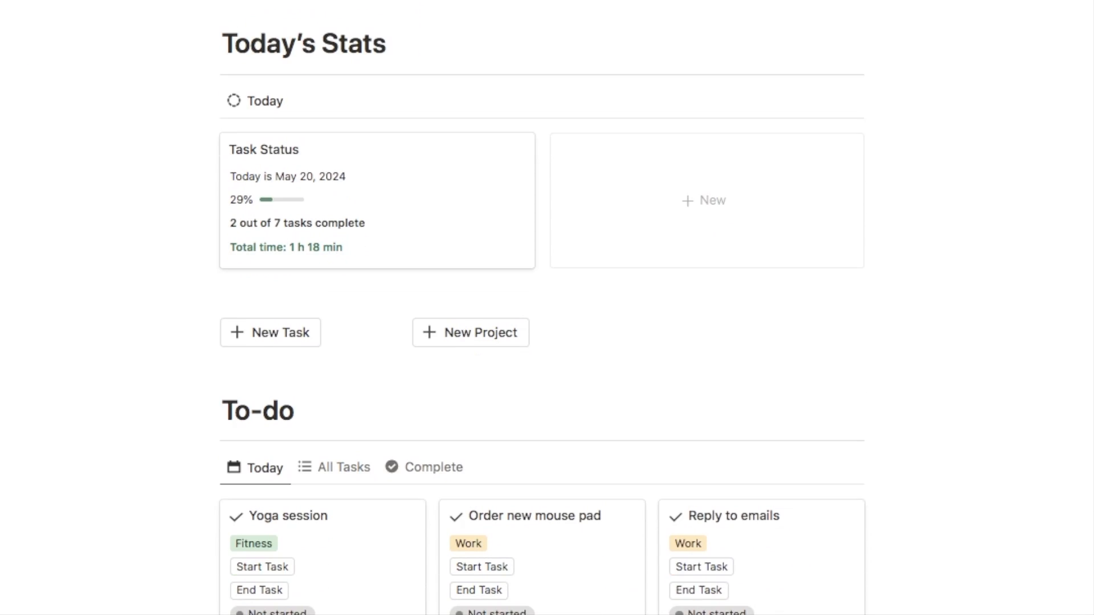
pyautogui.scroll(-4, 543, 308)
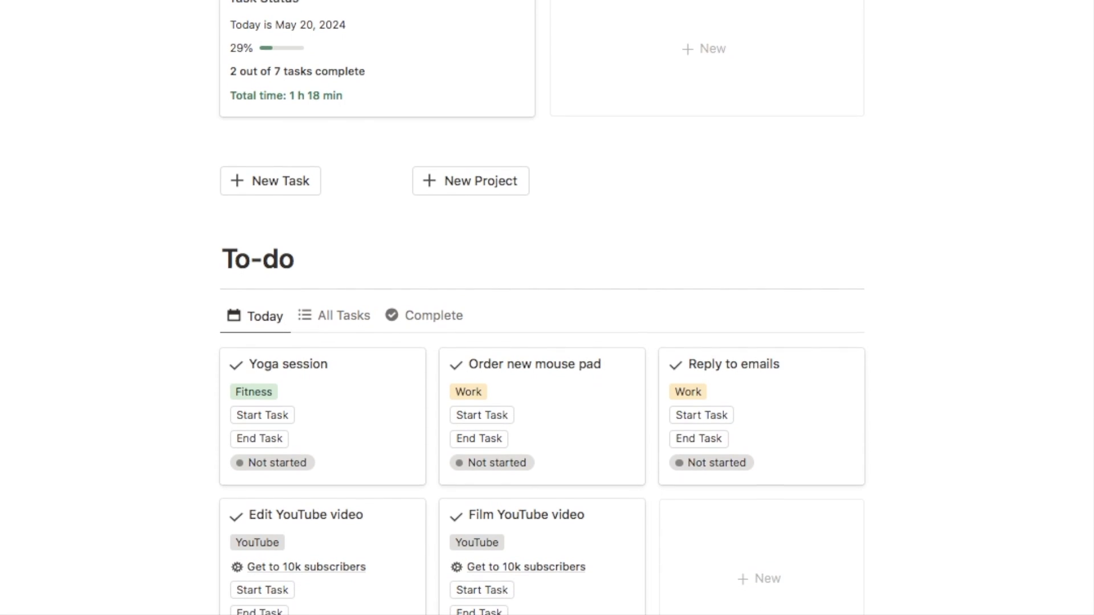
pyautogui.scroll(-1, 543, 308)
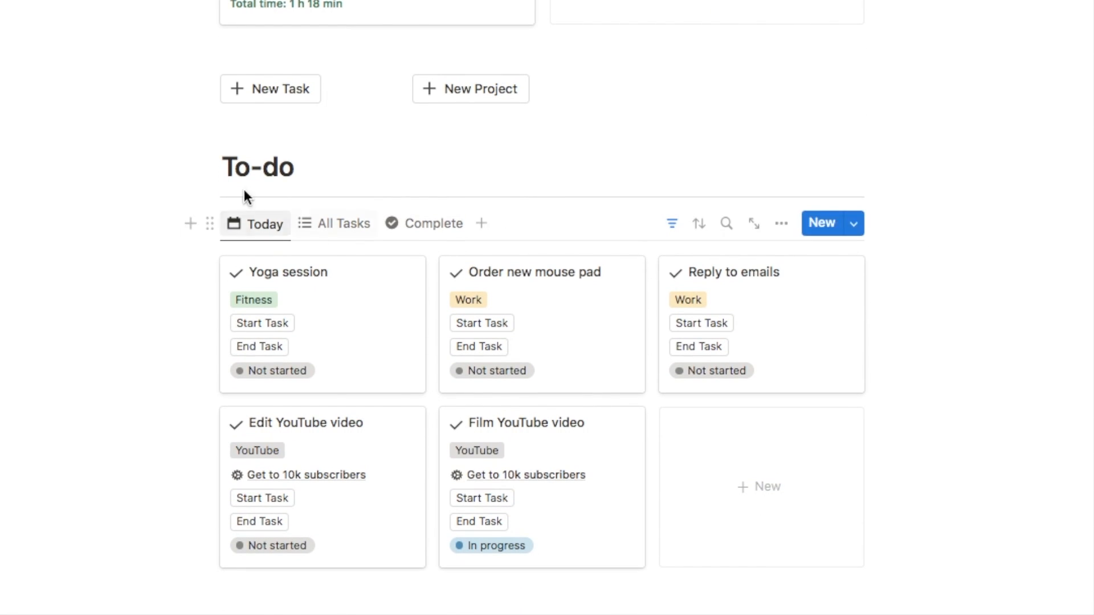
pyautogui.scroll(-6, 1011, 331)
pyautogui.scroll(-2, 1011, 337)
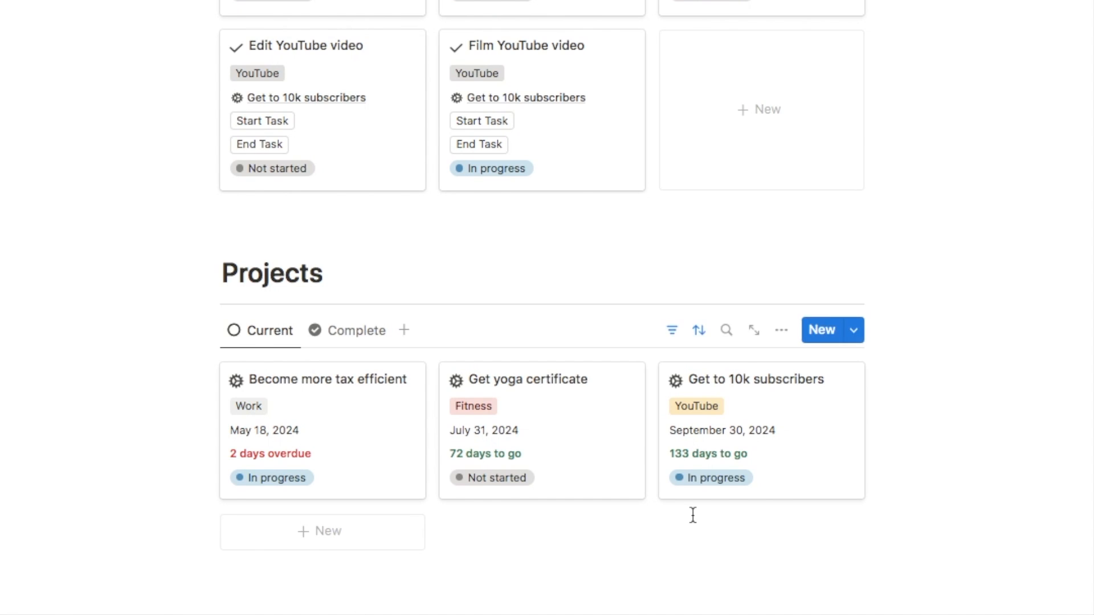
pyautogui.scroll(2, 606, 165)
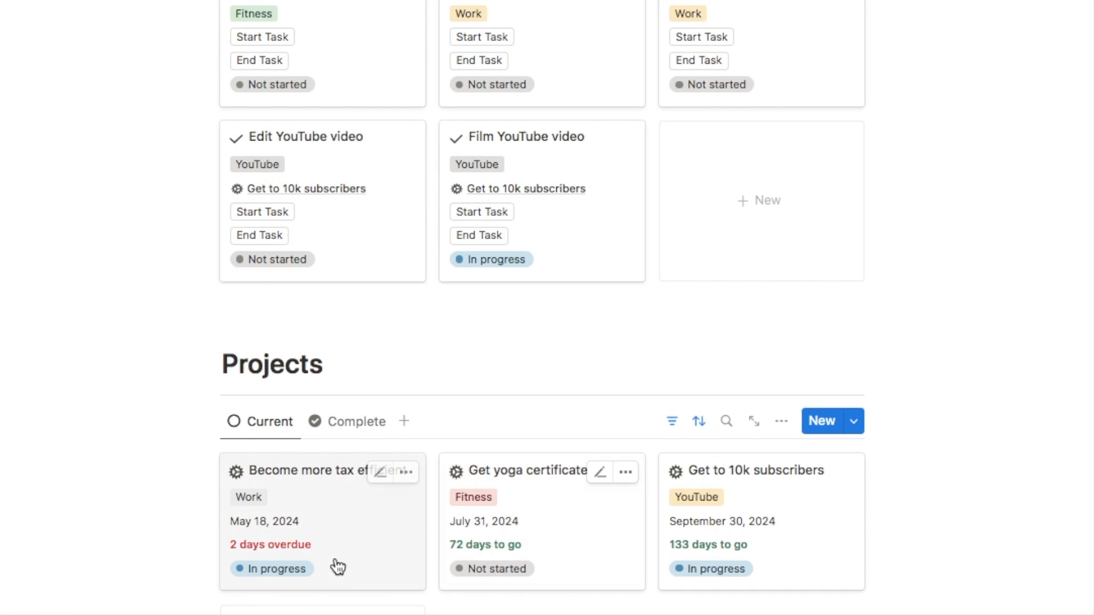
pyautogui.scroll(4, 339, 557)
pyautogui.click(305, 88)
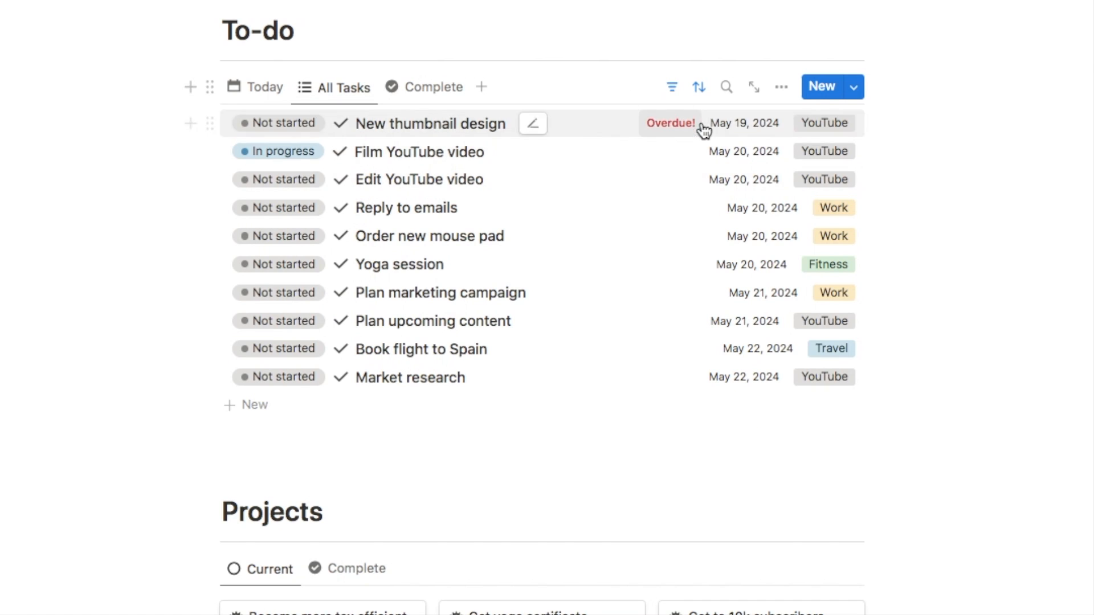
pyautogui.scroll(6, 1043, 393)
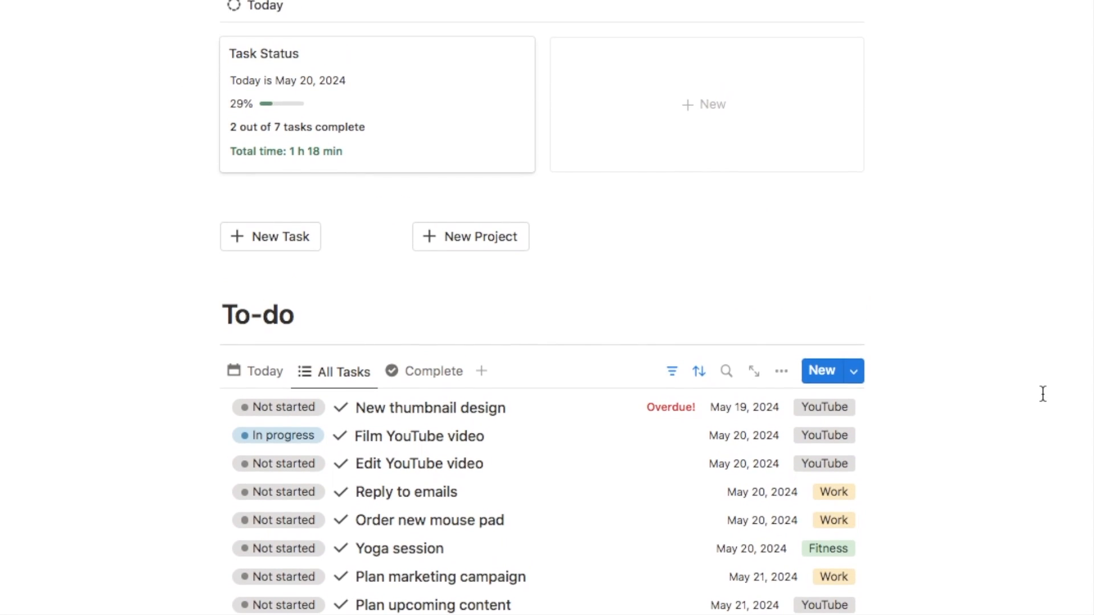
pyautogui.scroll(5, 1043, 393)
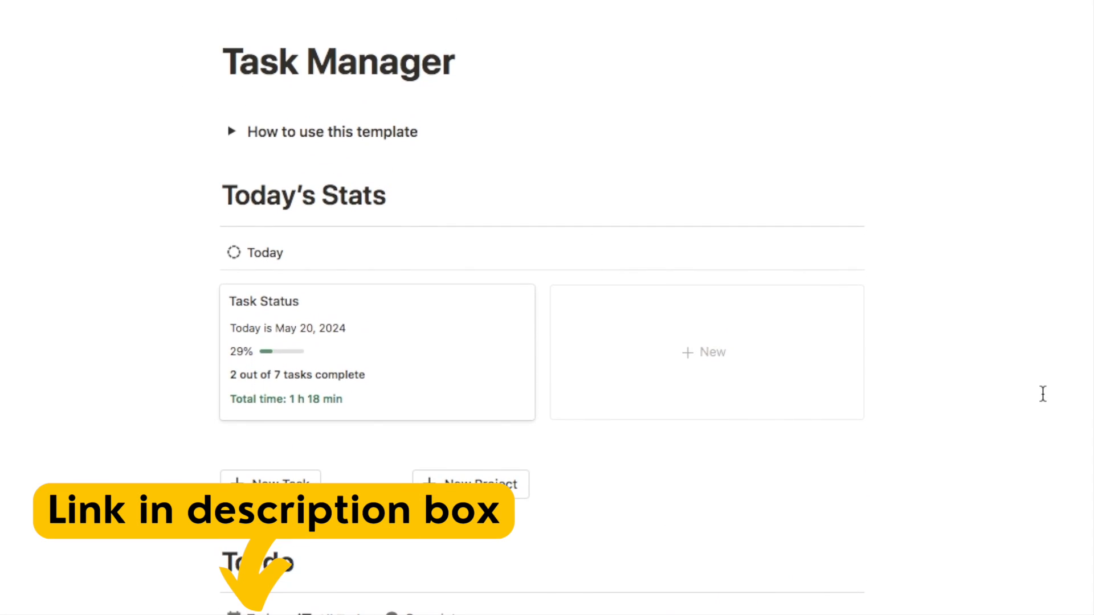